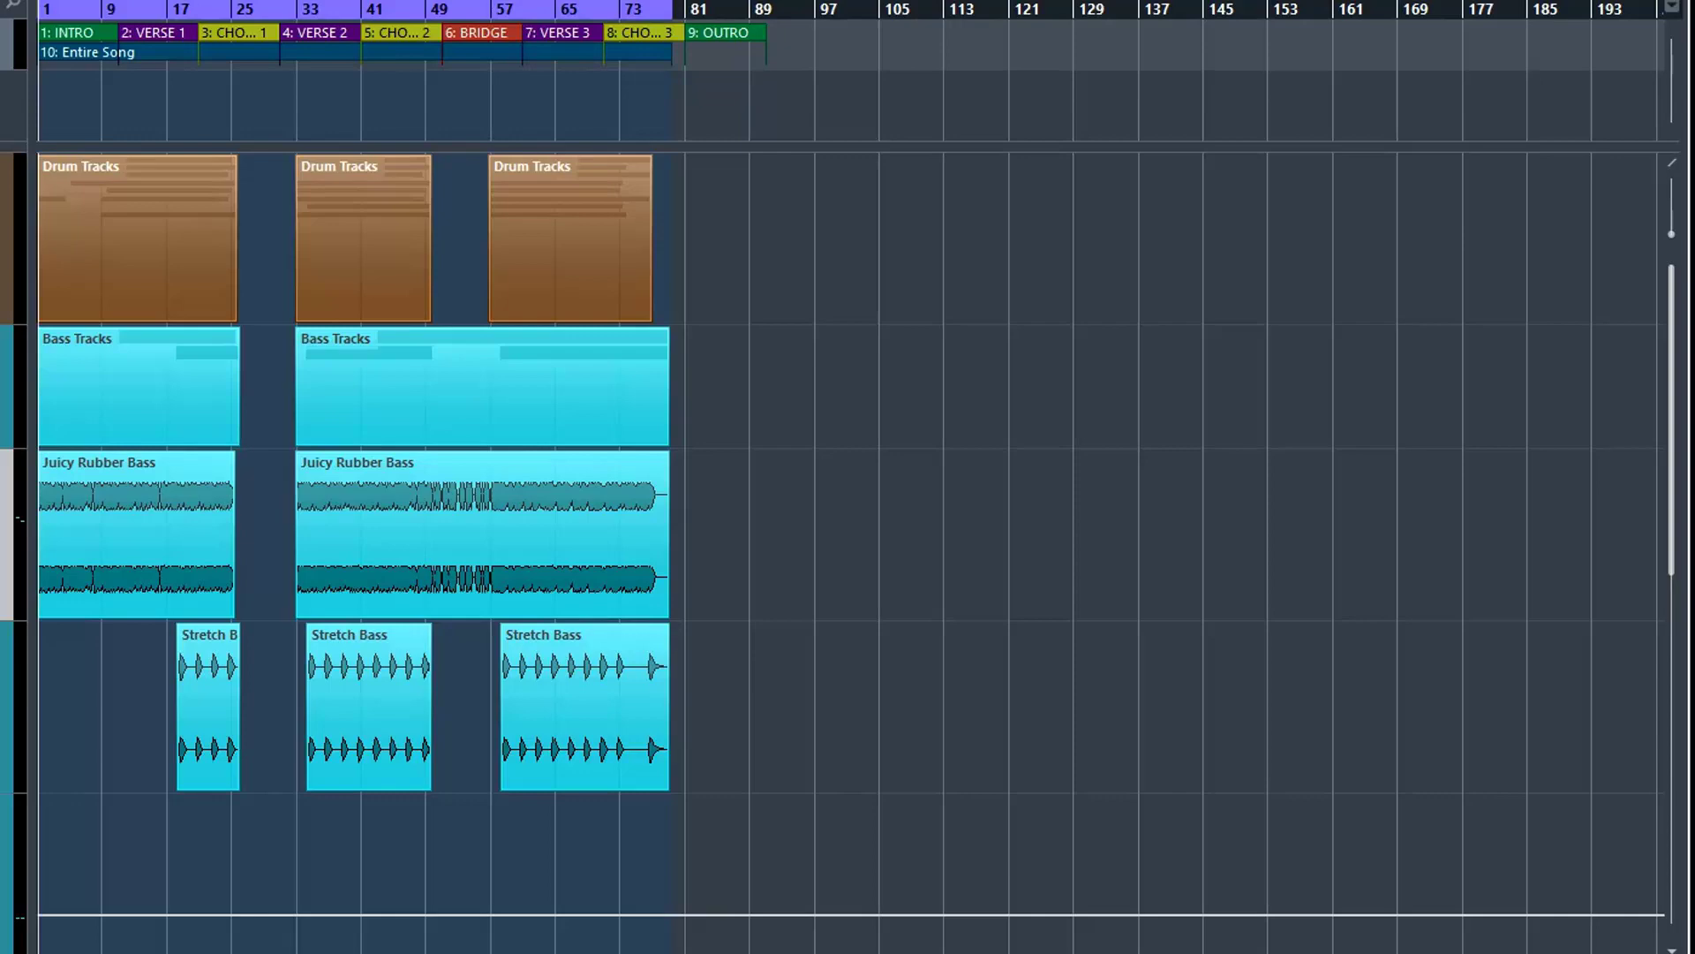
# - Open the channel settings of the Juicy Rubber Bass track and turn on the equalizer's low-cut filter
pyautogui.click(4, 468)
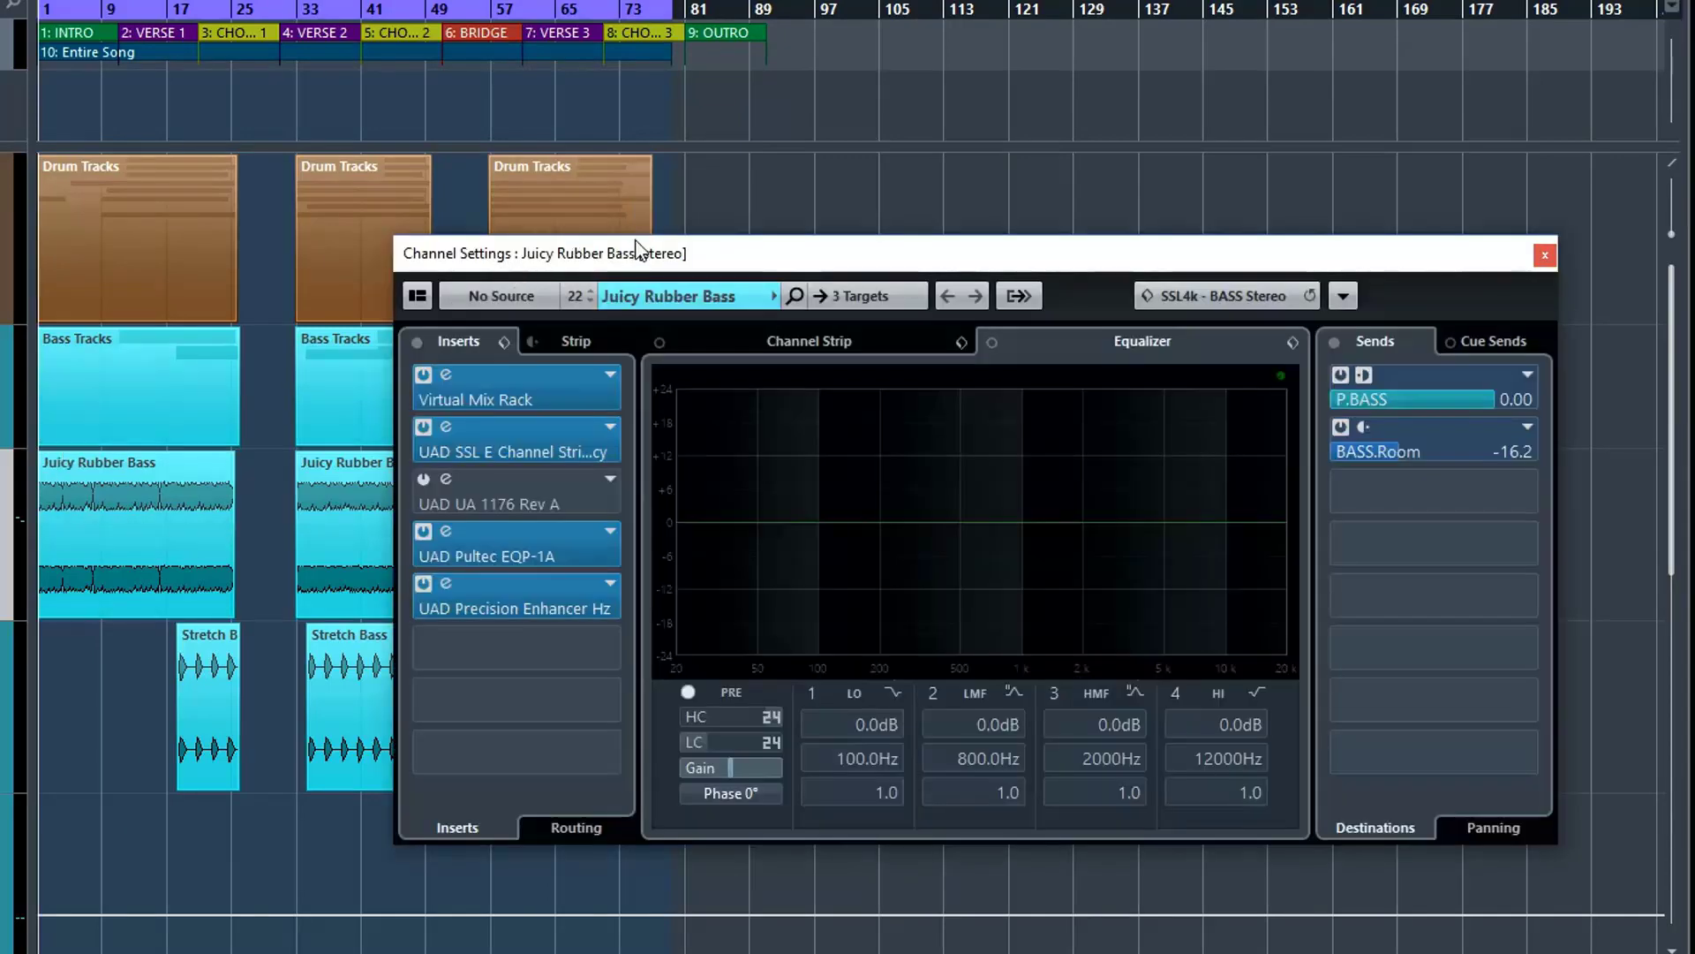
pyautogui.moveTo(639, 256)
pyautogui.mouseDown()
pyautogui.moveTo(693, 200)
pyautogui.moveTo(622, 248)
pyautogui.mouseUp()
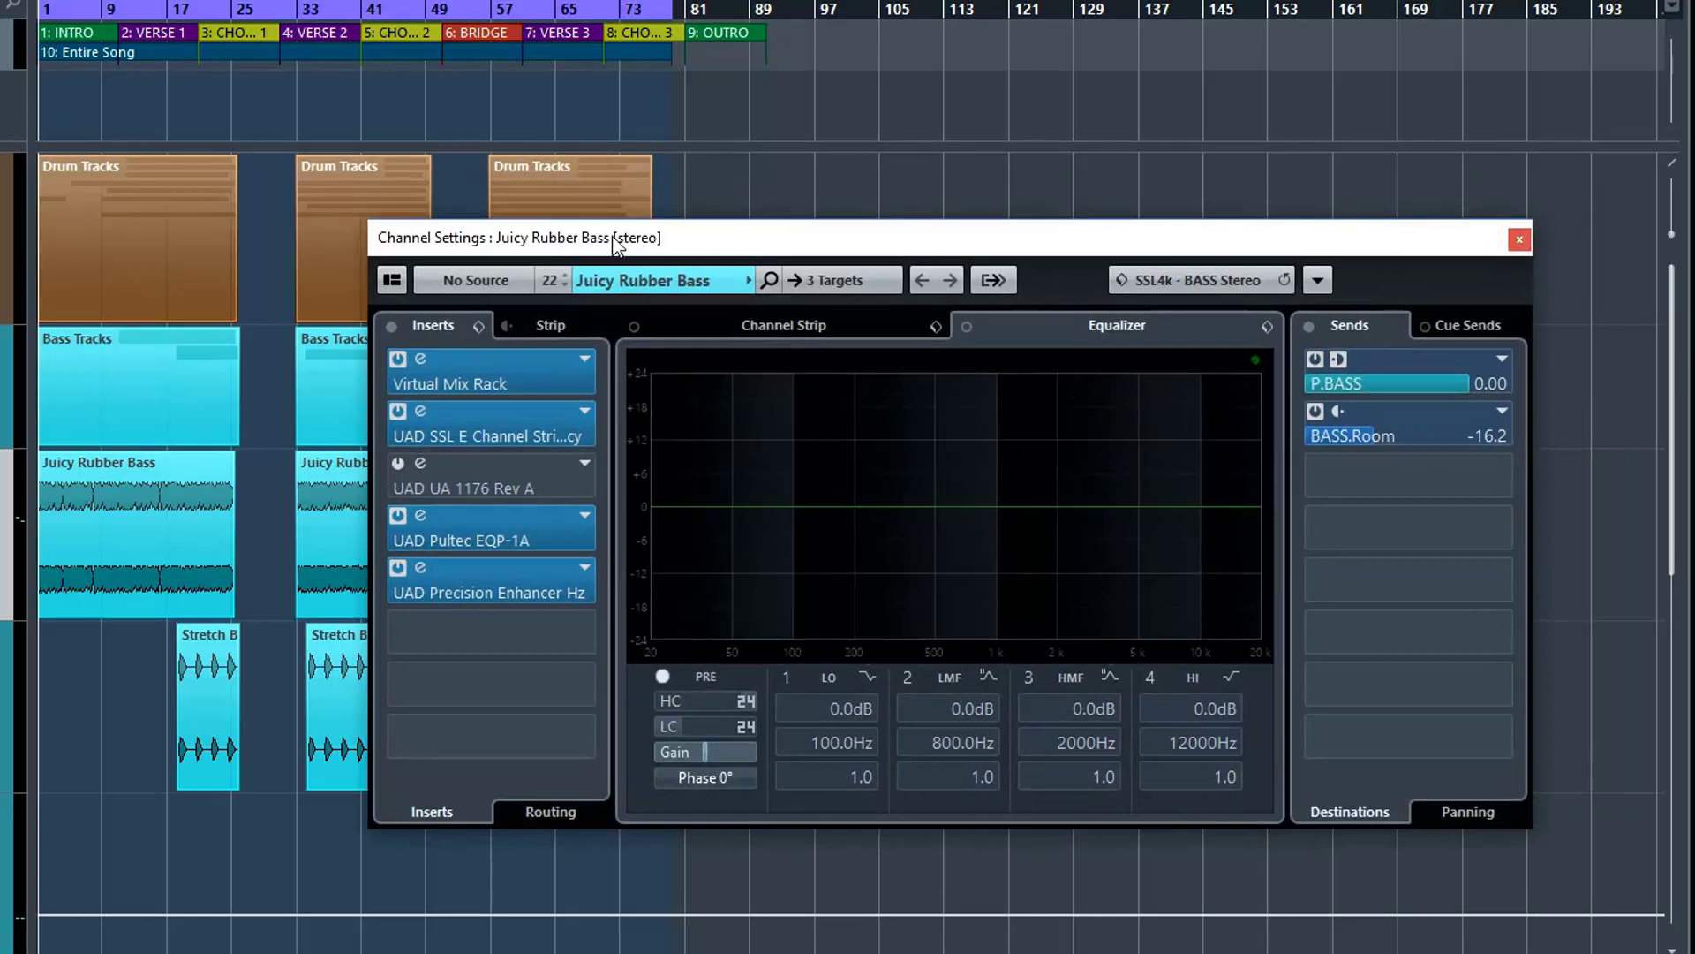
pyautogui.click(664, 726)
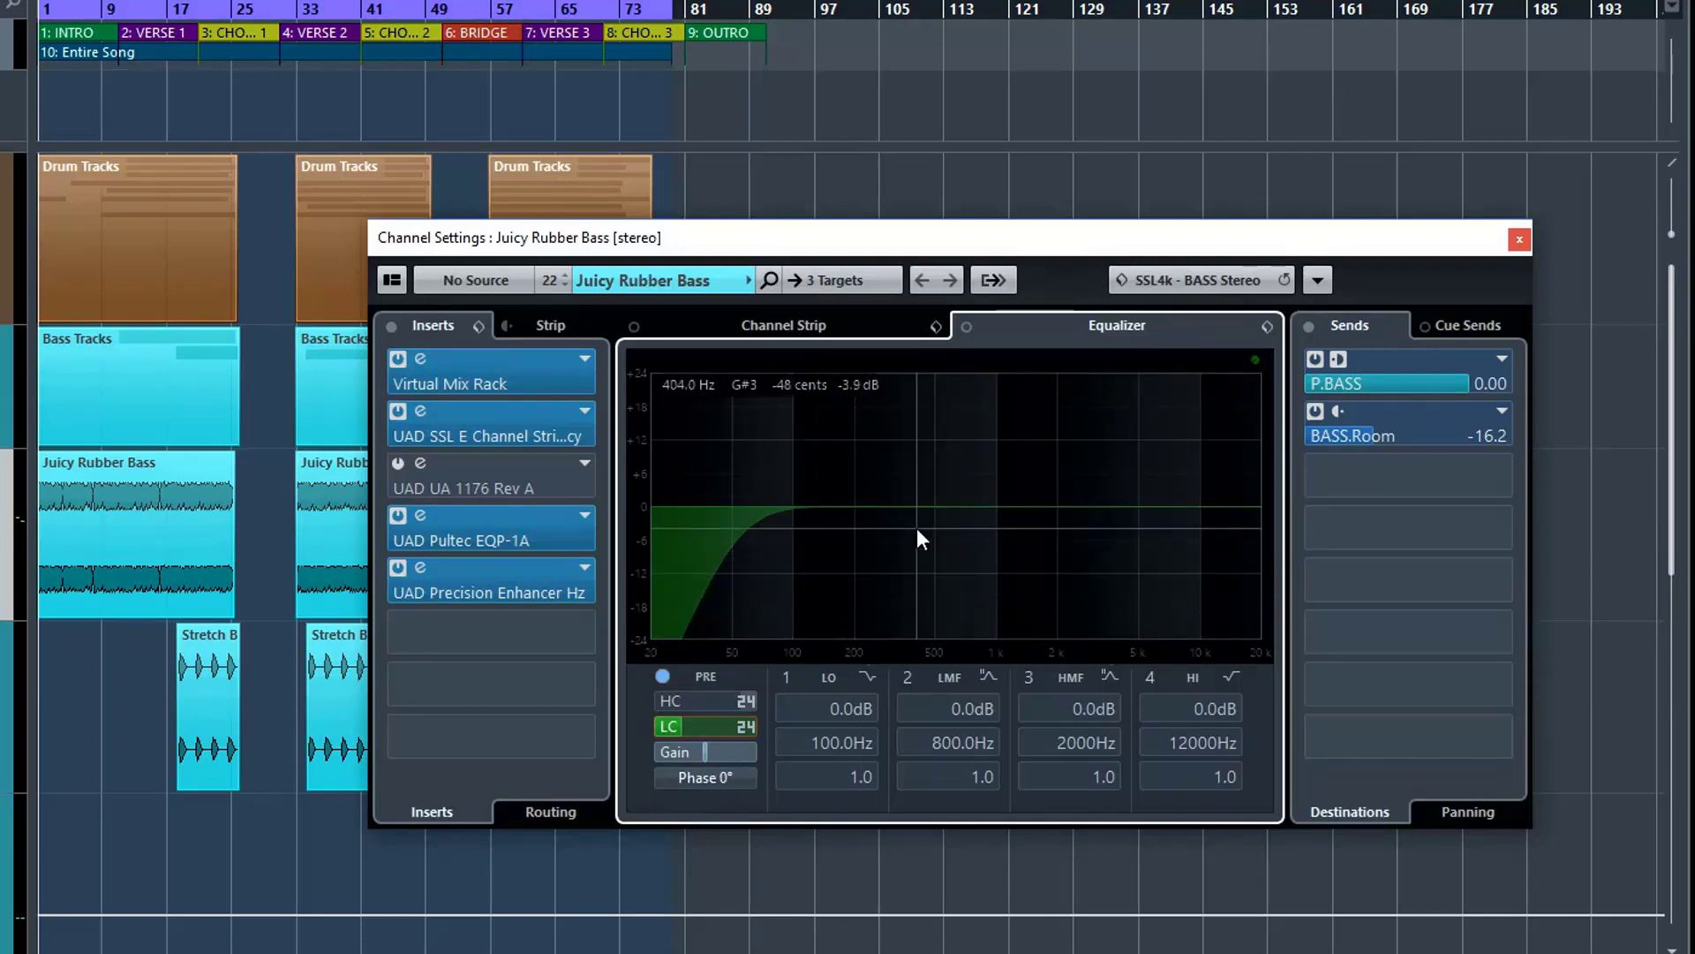
# - Demonstrate the high-cut filter by switching it on and off in place of the low-cut filter, ending with low-cut active
pyautogui.click(664, 726)
pyautogui.click(664, 701)
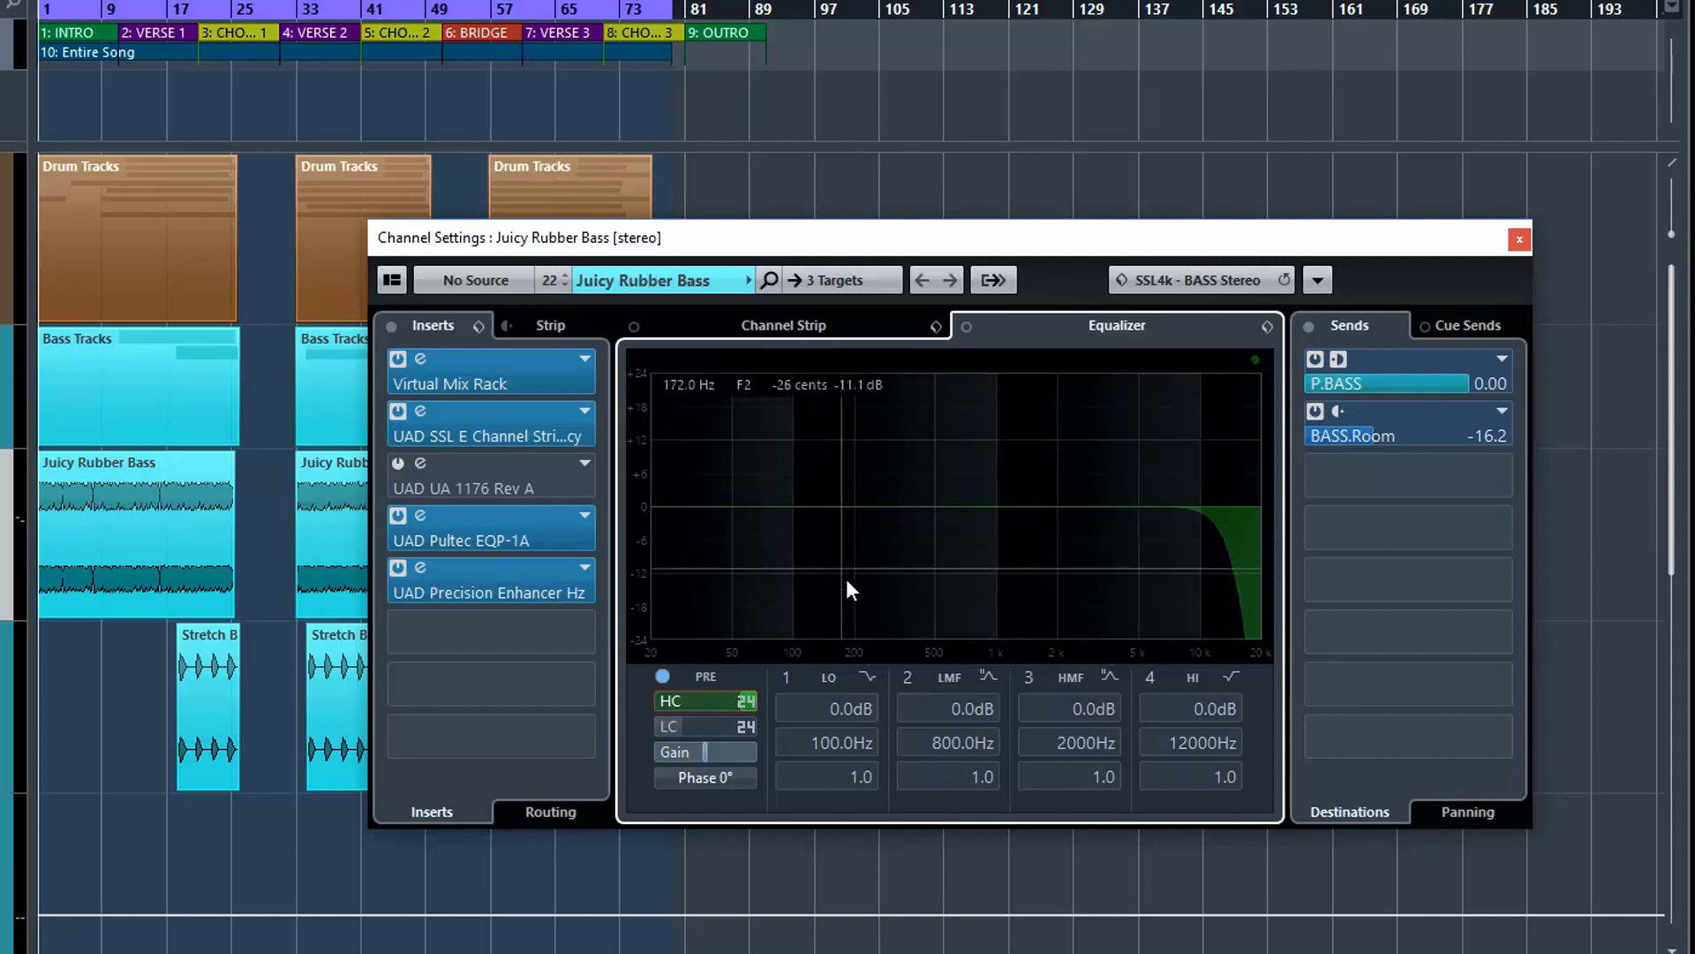
pyautogui.click(665, 701)
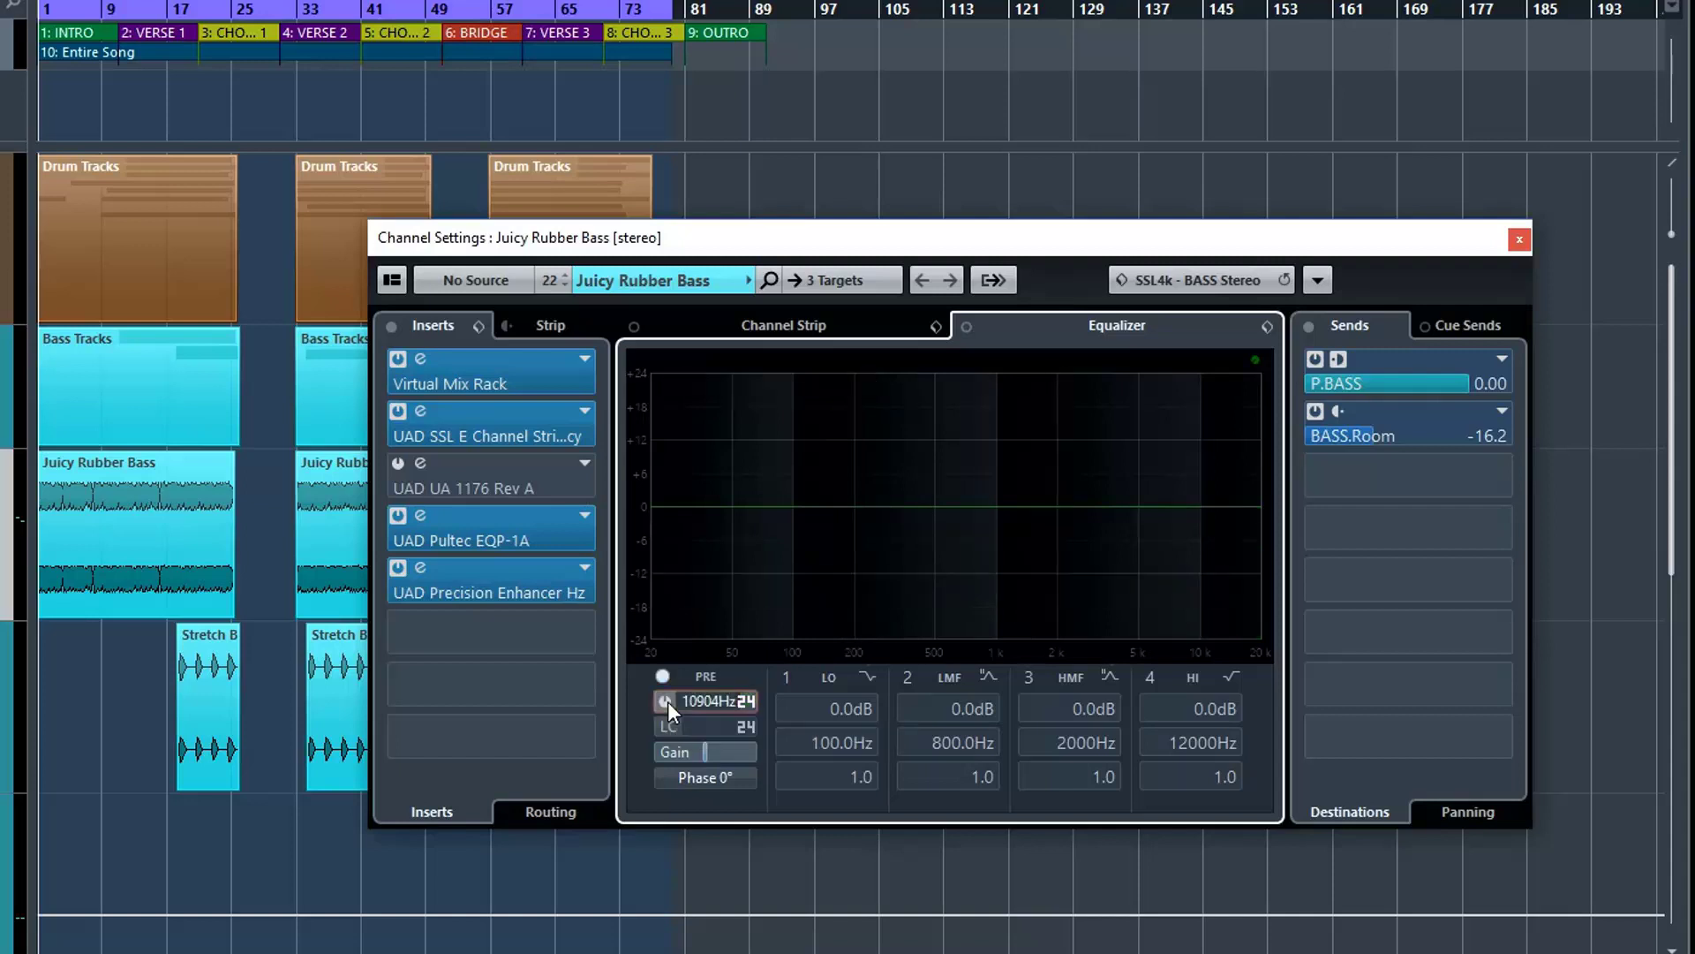
pyautogui.click(671, 724)
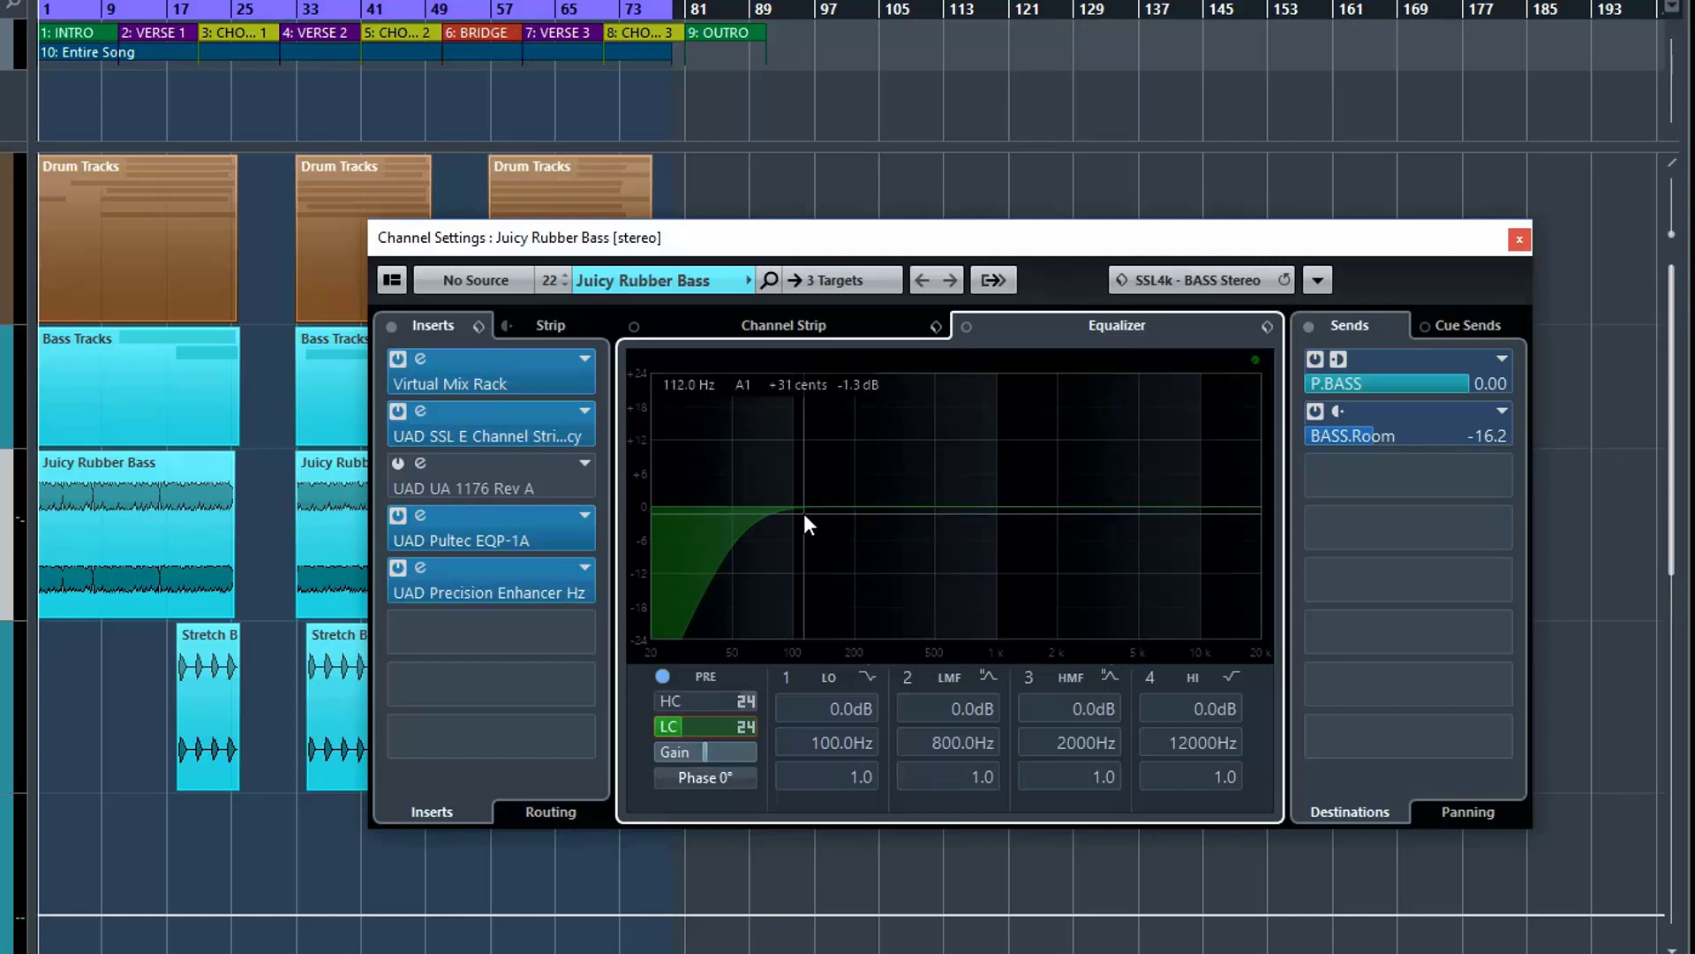
# - Try low-cut slopes of 6 dB/Oct and 48 dB/Oct, and return the slope to 24 dB/Oct
pyautogui.click(748, 726)
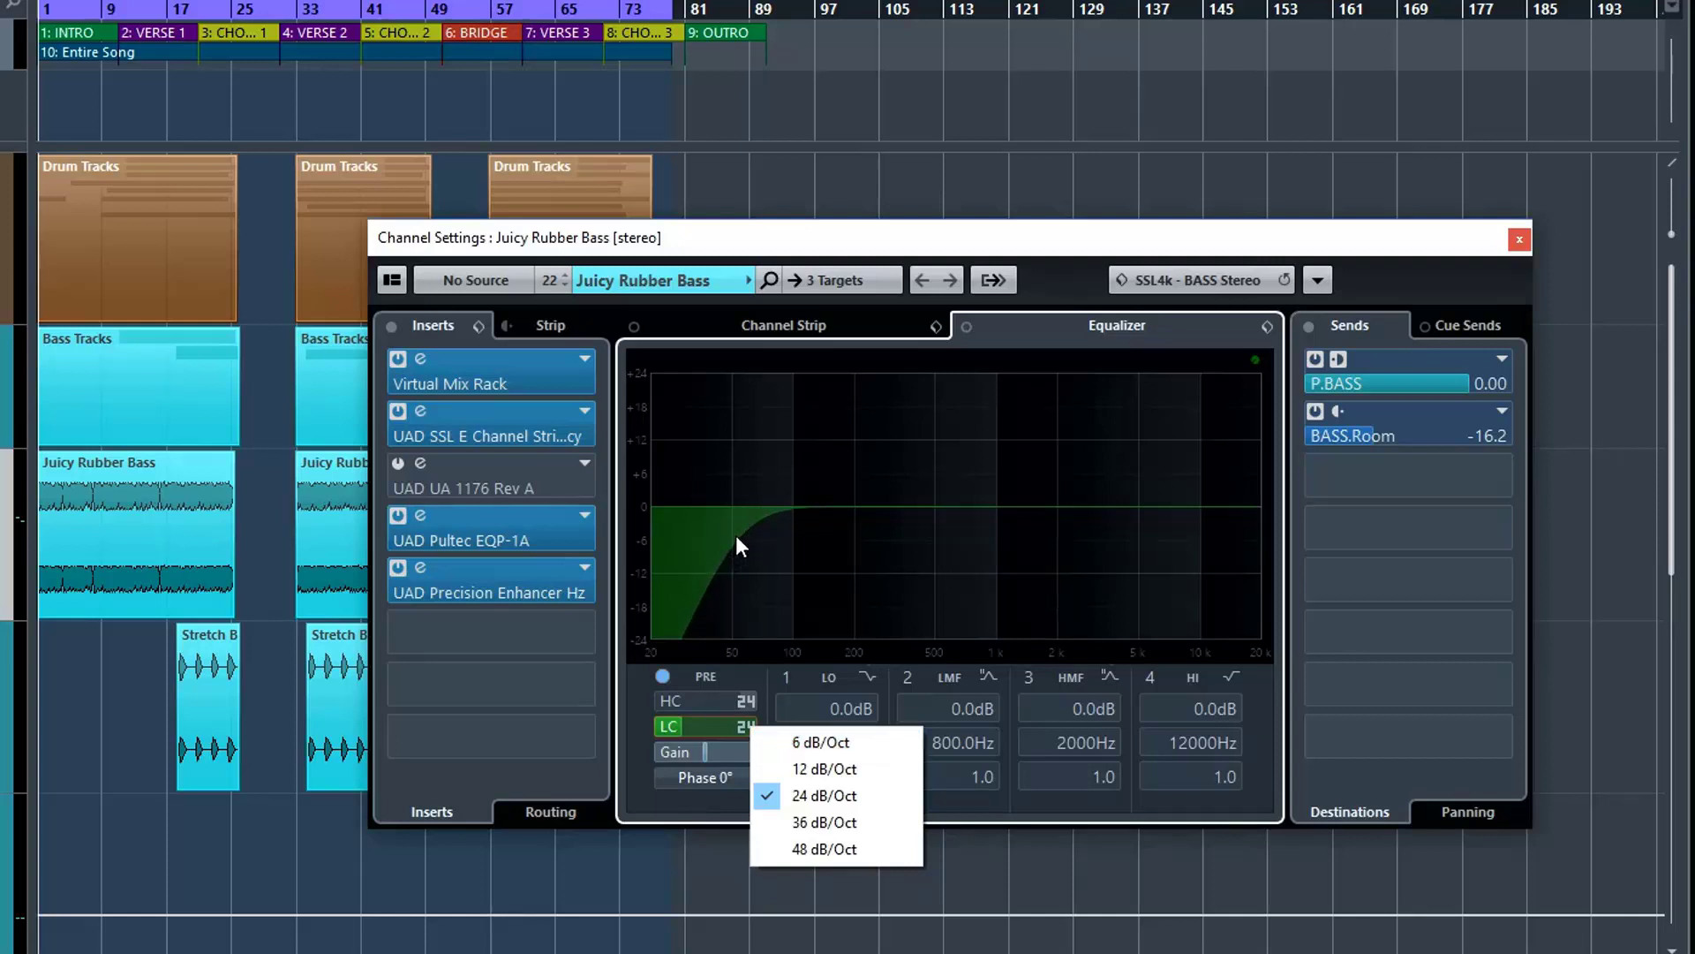
pyautogui.click(813, 743)
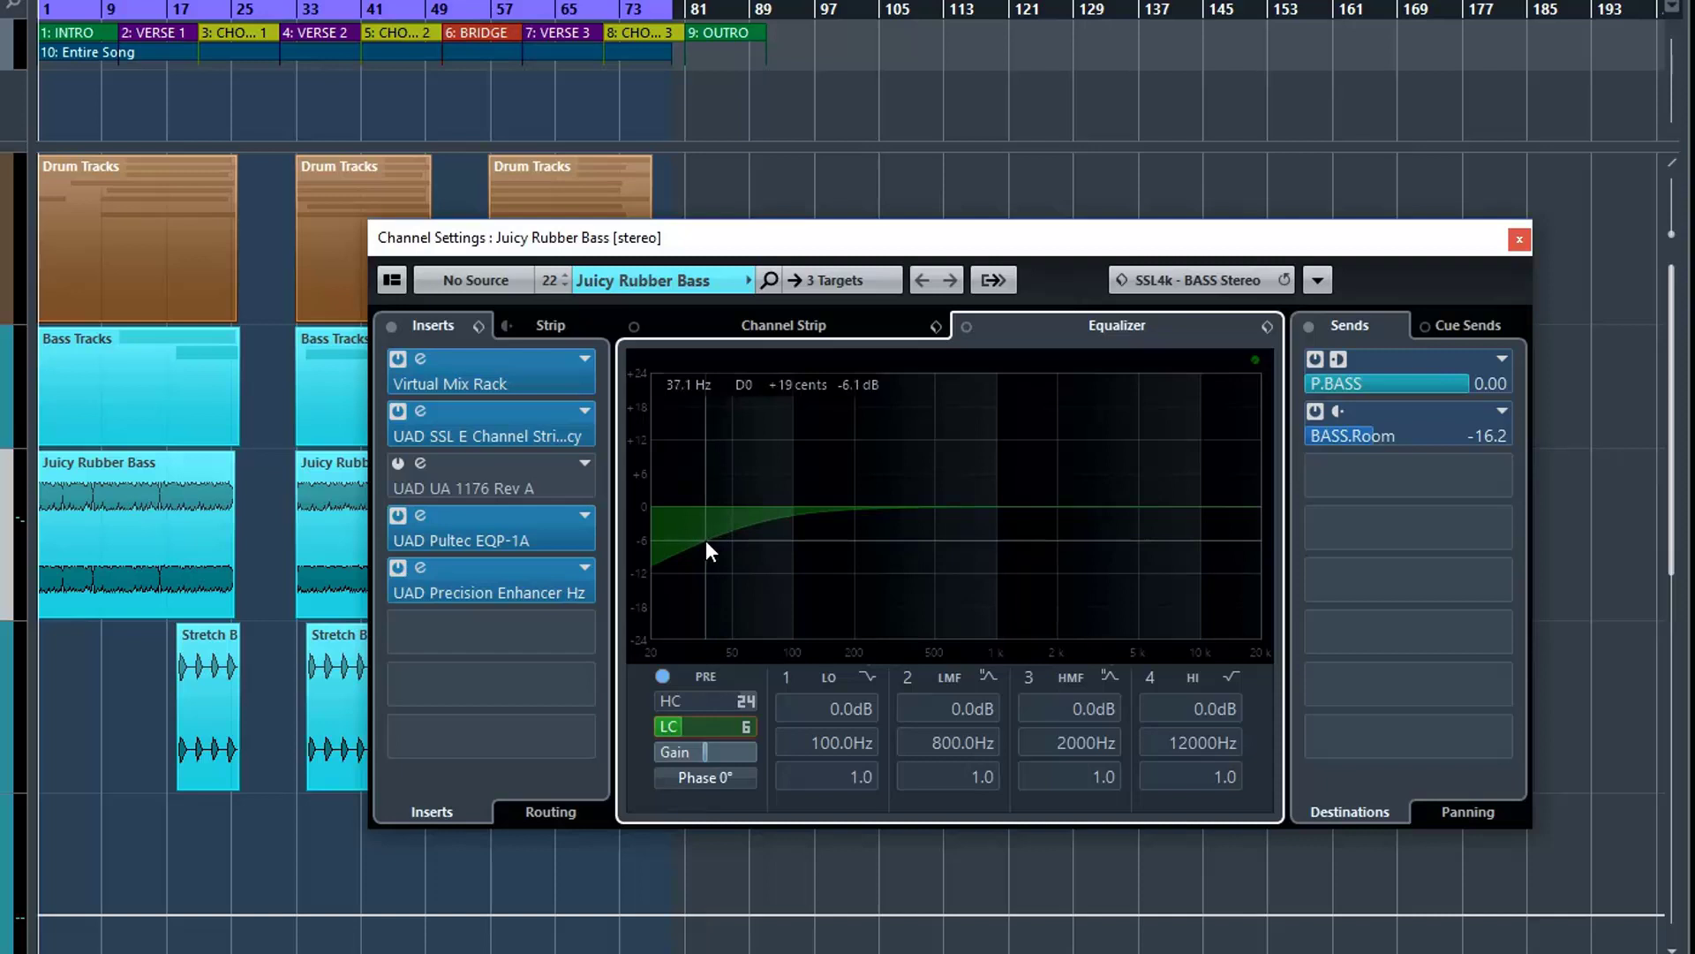
pyautogui.moveTo(689, 731)
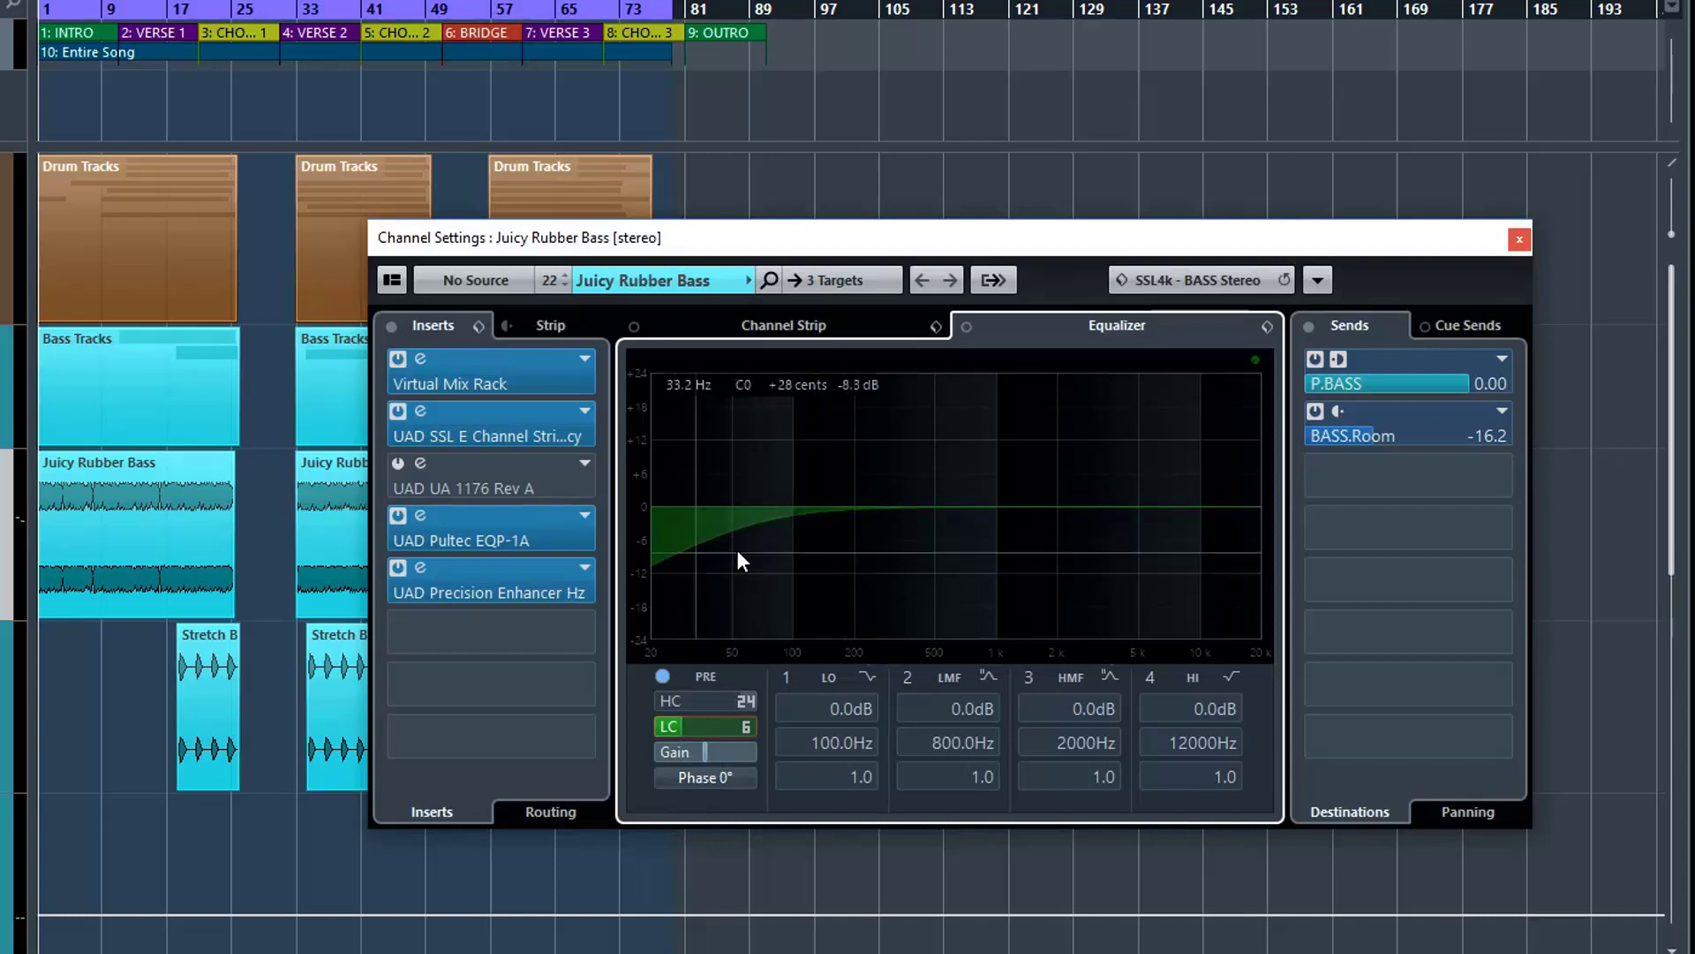
pyautogui.click(746, 724)
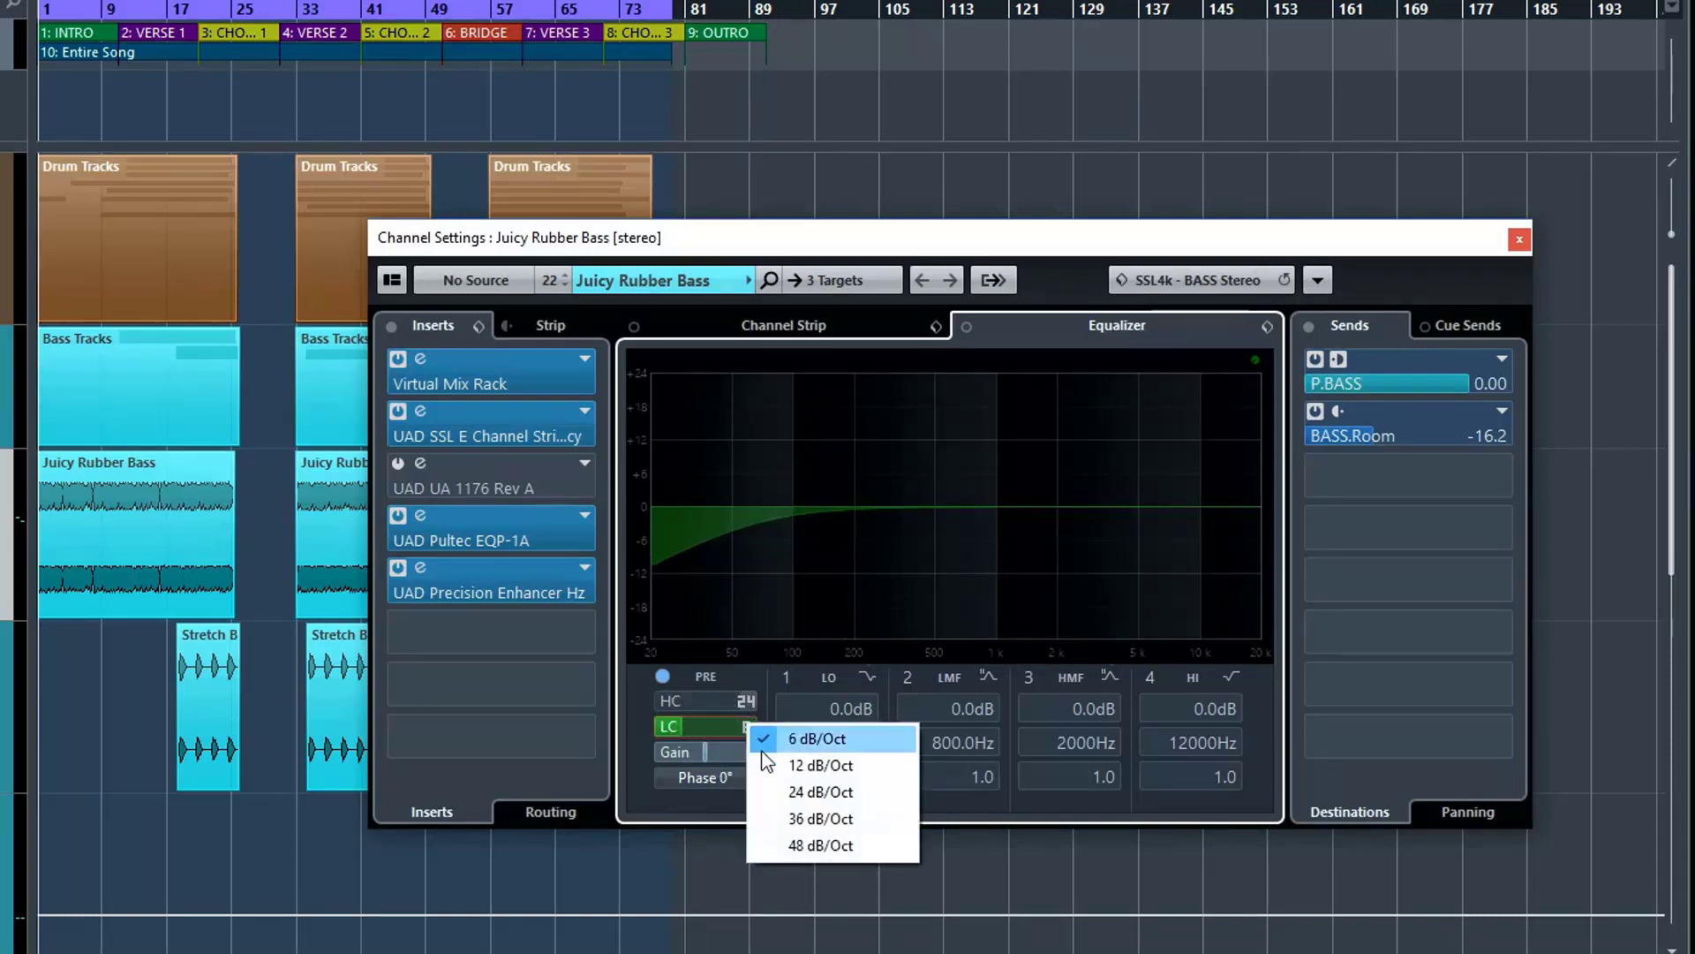
pyautogui.click(803, 846)
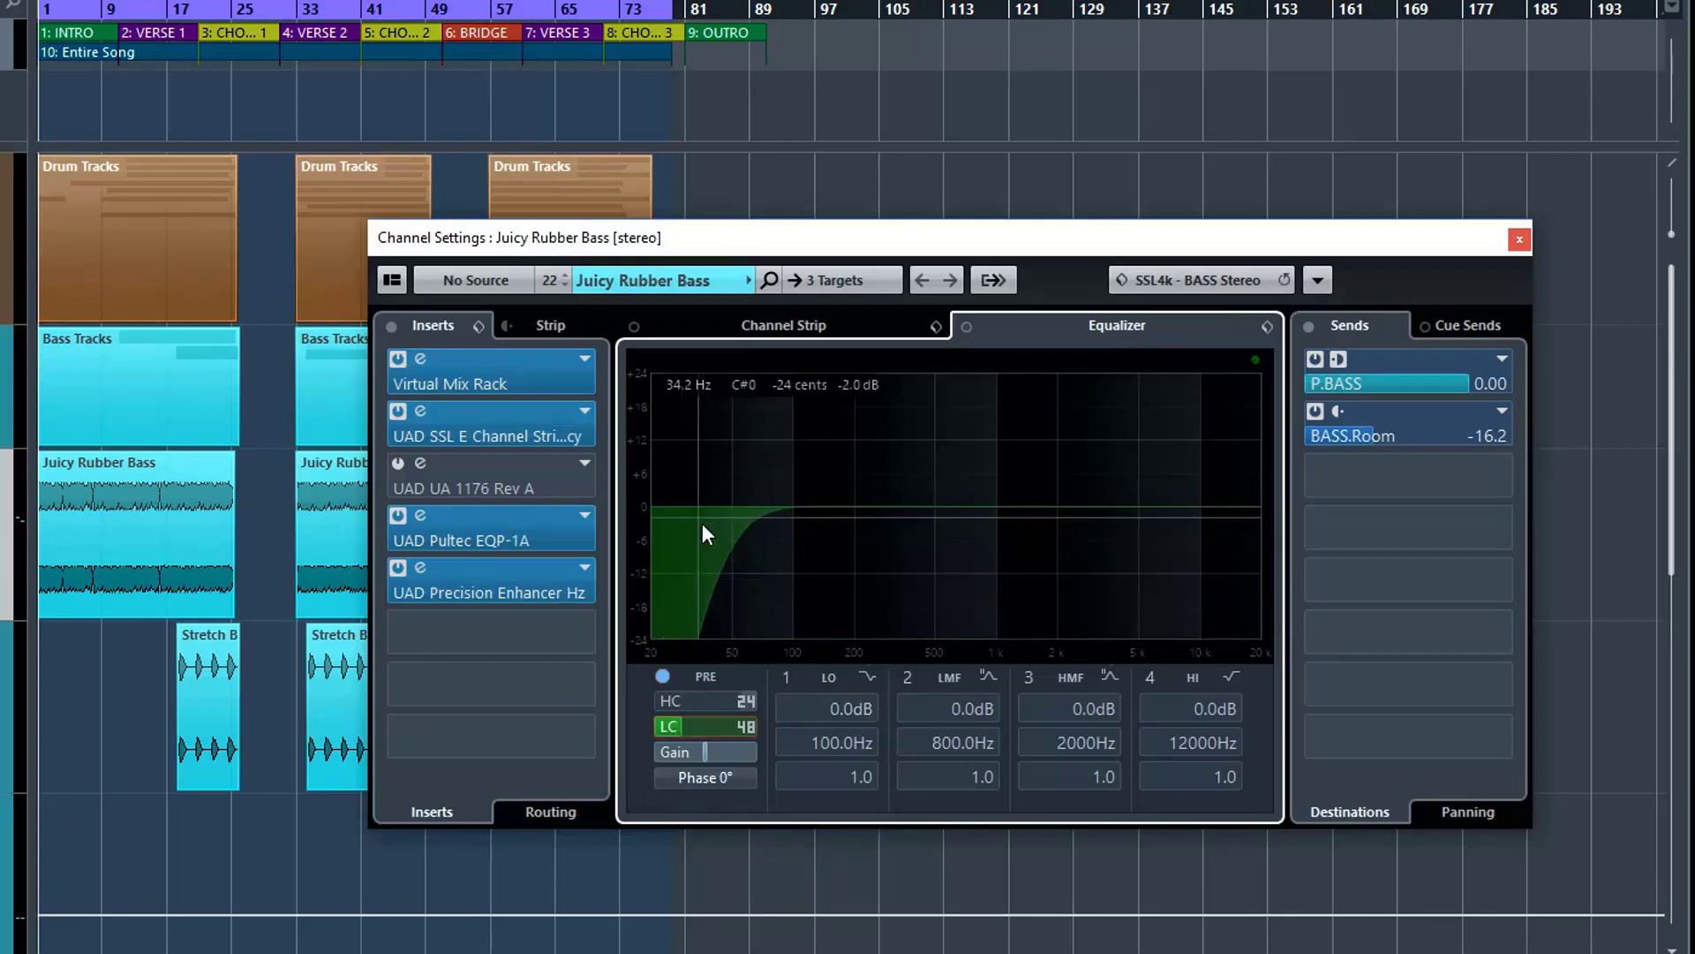
pyautogui.click(745, 726)
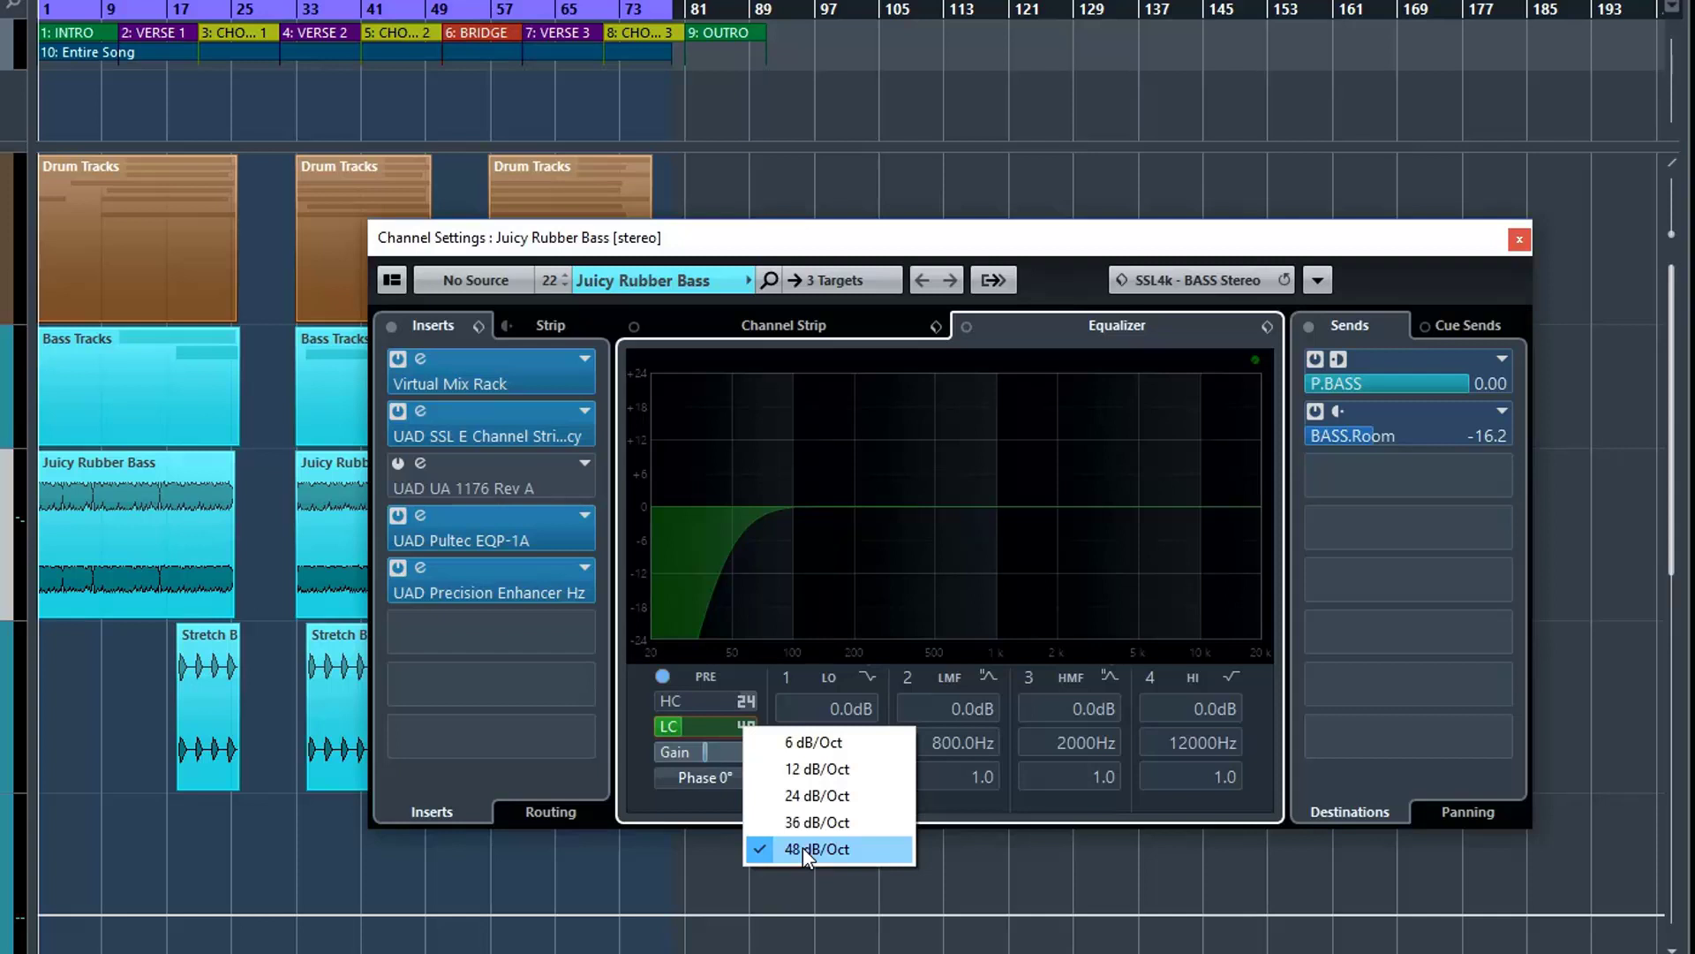
pyautogui.click(812, 795)
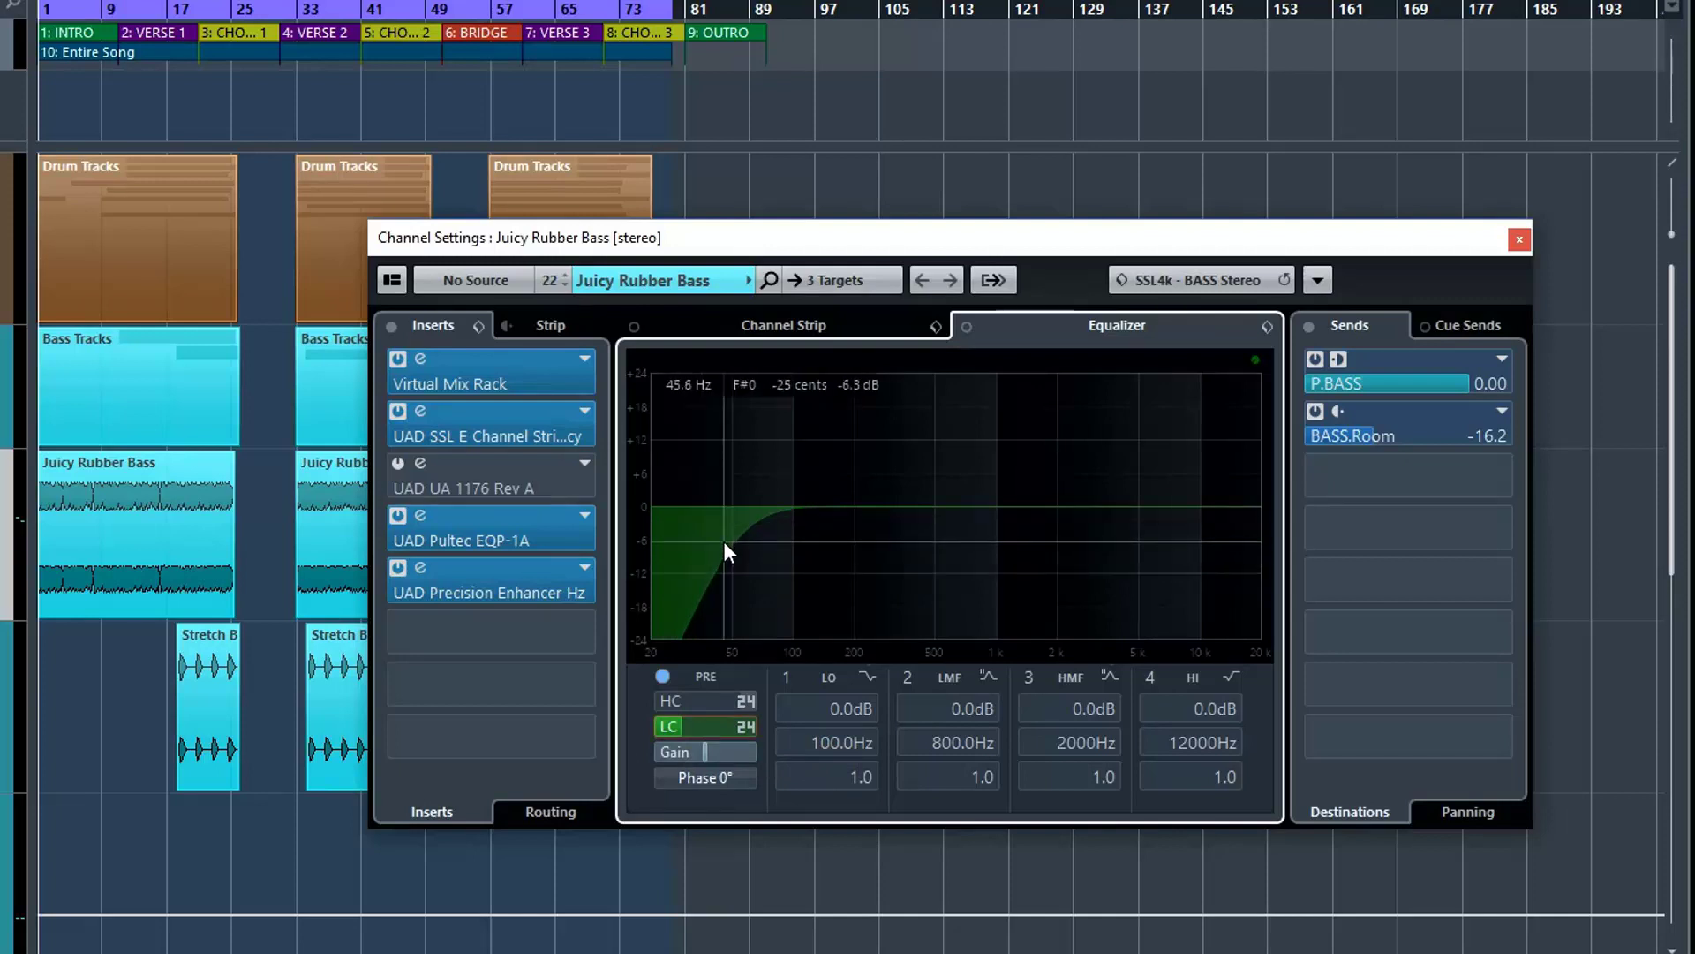
# - Sweep the low-cut frequency down to about 43 Hz and up to about 138.5 Hz, settling at 75.2 Hz
pyautogui.moveTo(678, 726)
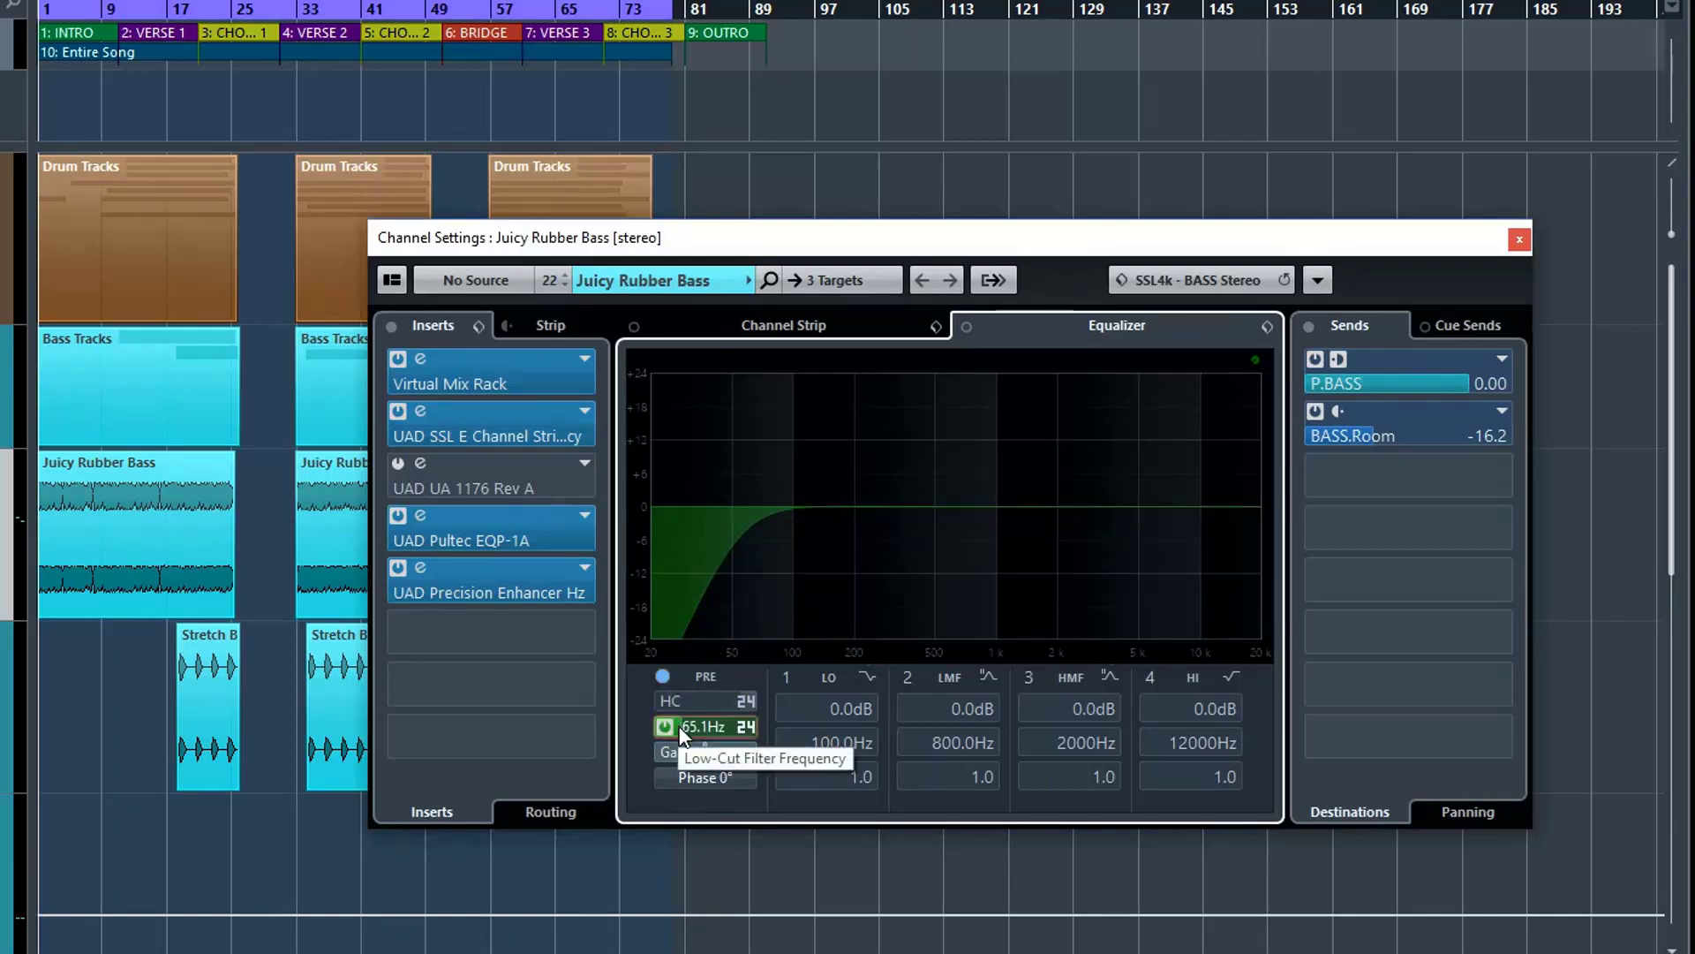
pyautogui.scroll(-5, 677, 727)
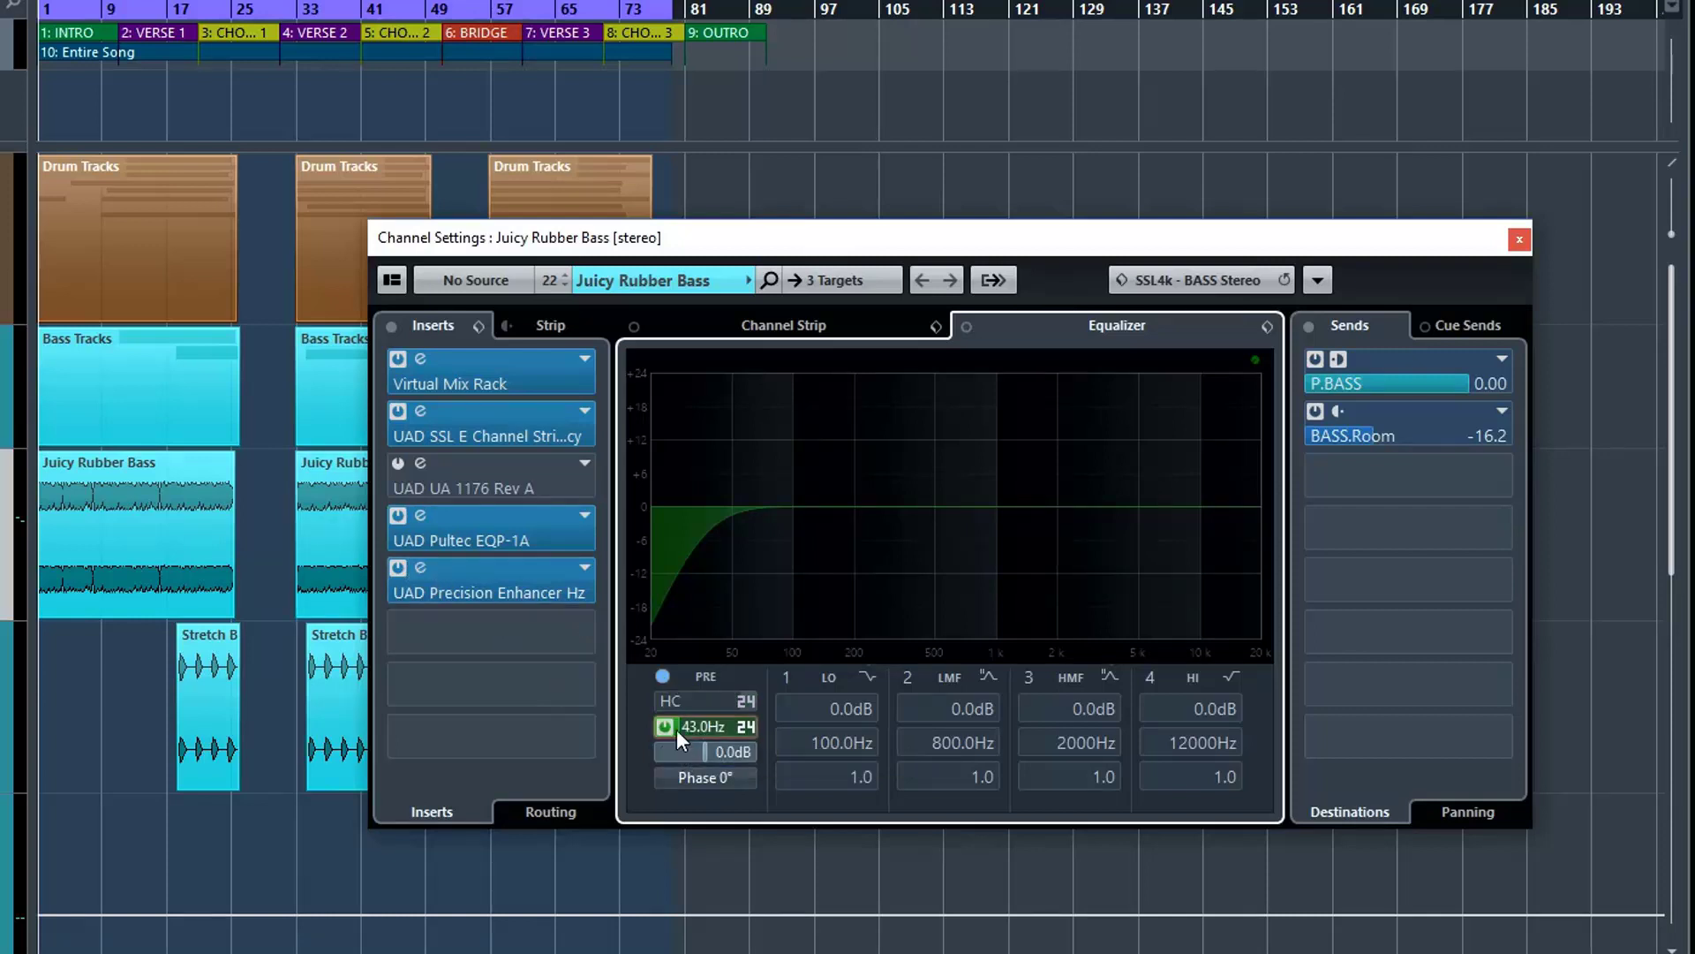
pyautogui.moveTo(678, 729); pyautogui.dragTo(679, 727)
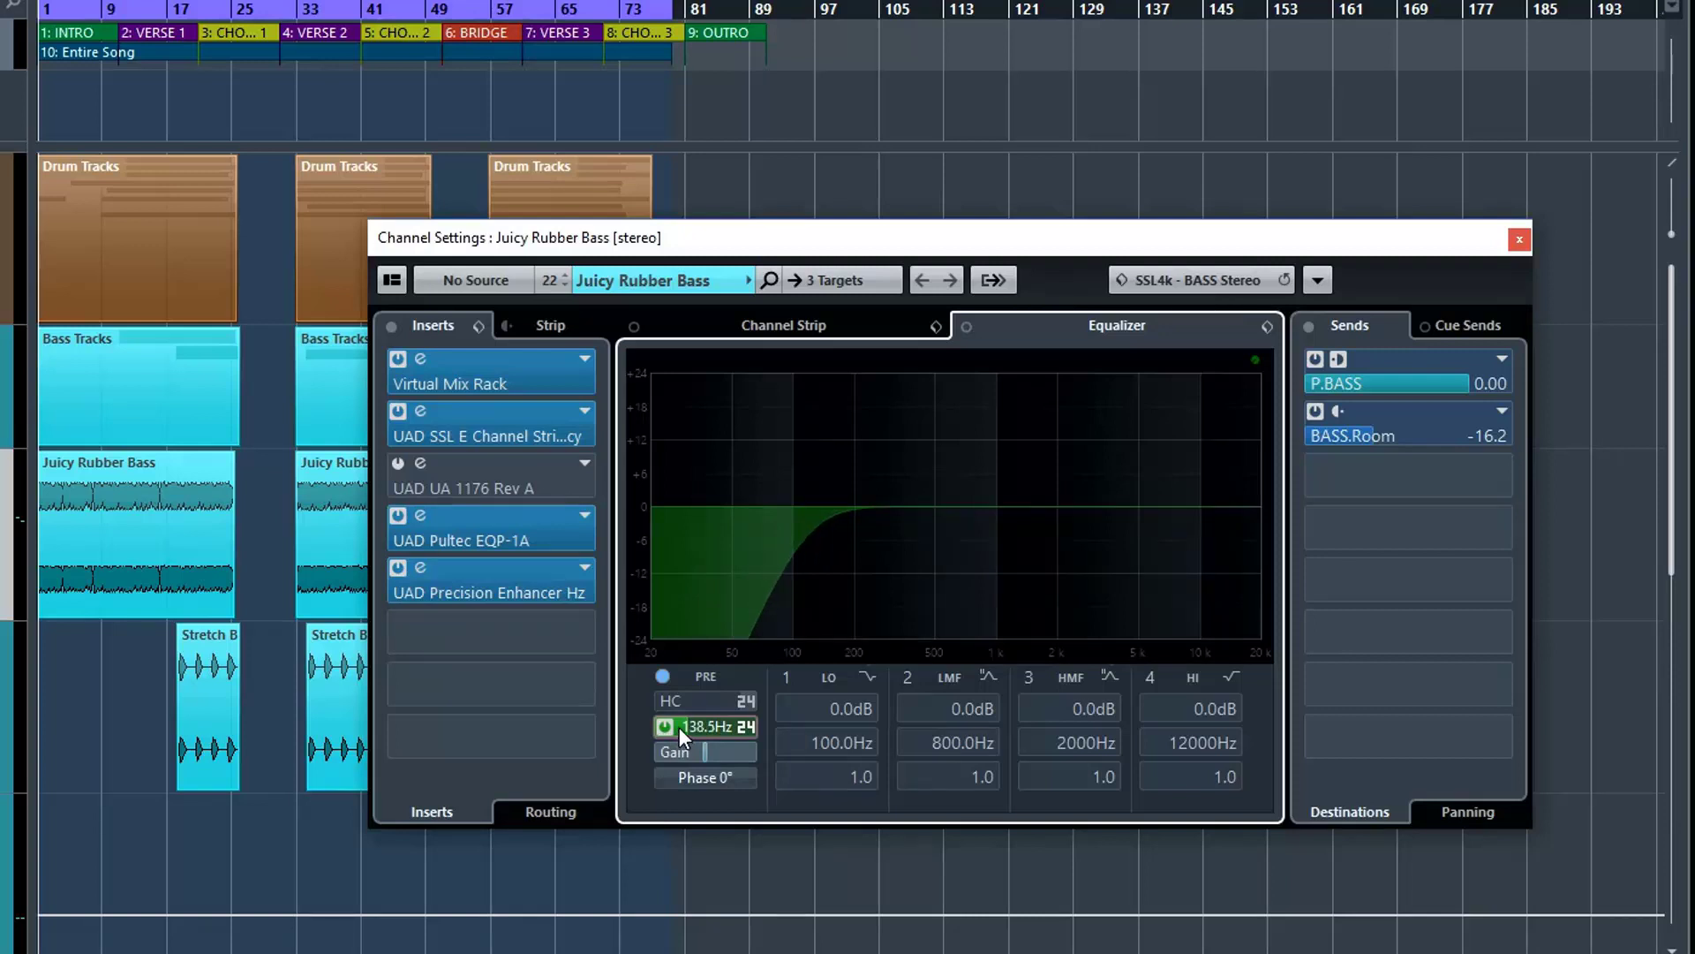
pyautogui.scroll(-1, 680, 727)
pyautogui.moveTo(678, 727); pyautogui.dragTo(676, 729)
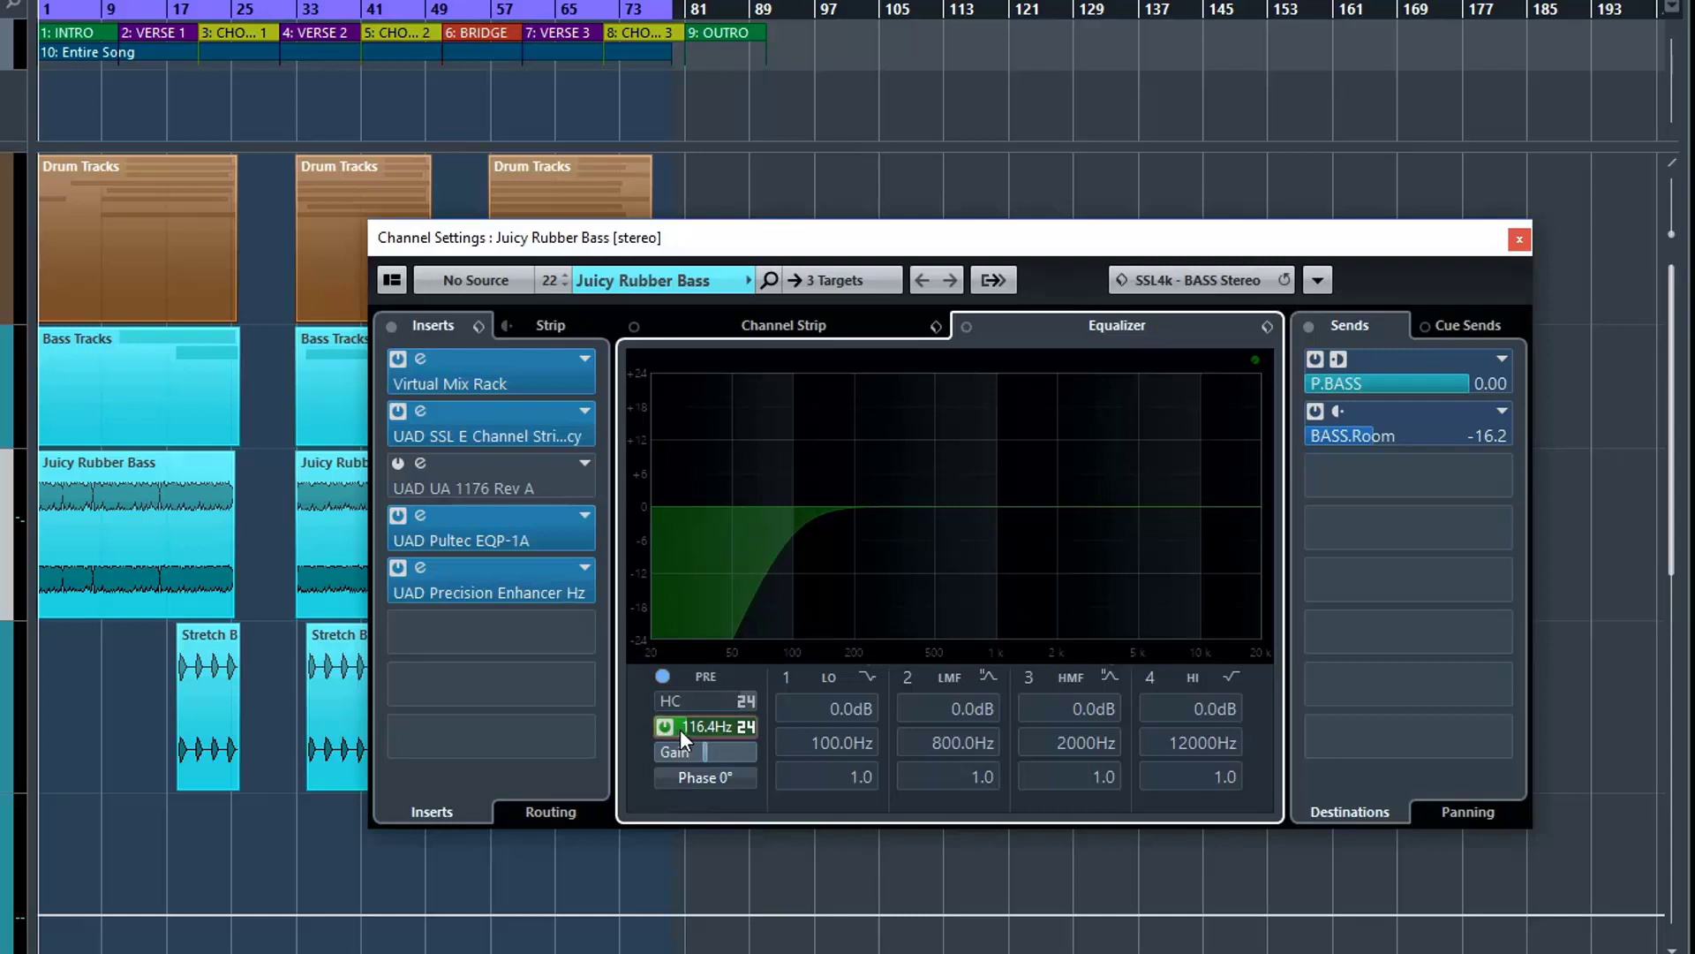
pyautogui.moveTo(680, 730); pyautogui.dragTo(675, 729)
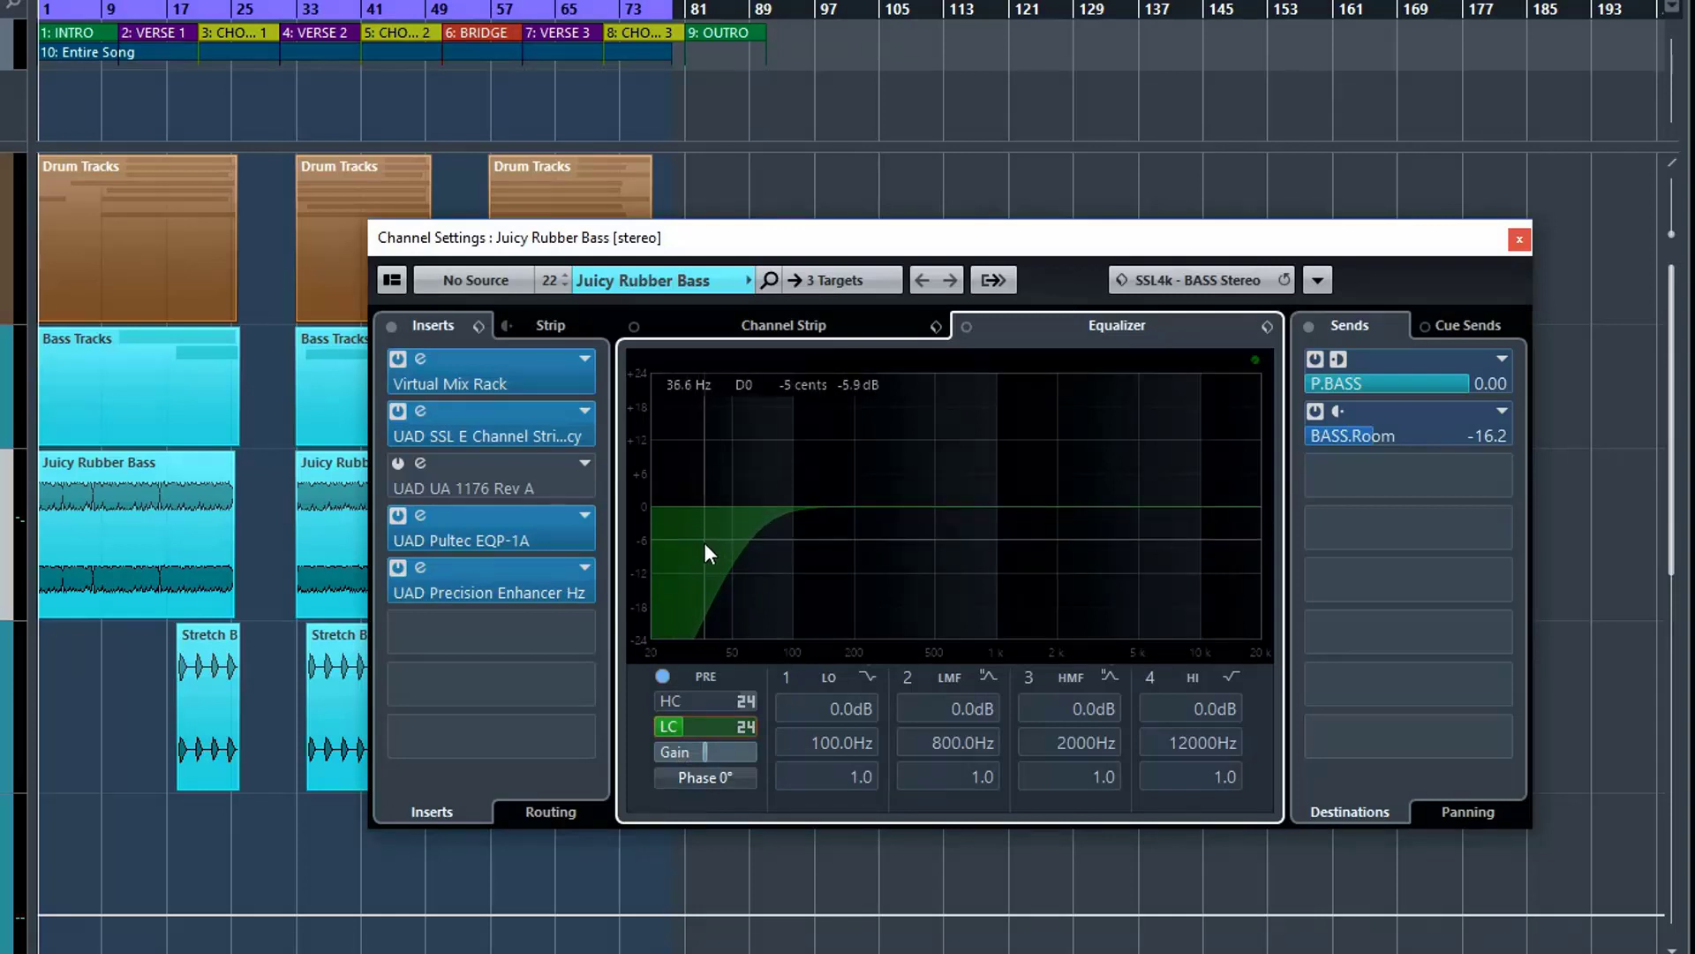
# - Toggle the high-cut filter on and off, and sweep the low-cut frequency up to 204.1 Hz, settling at 178 Hz
pyautogui.click(664, 702)
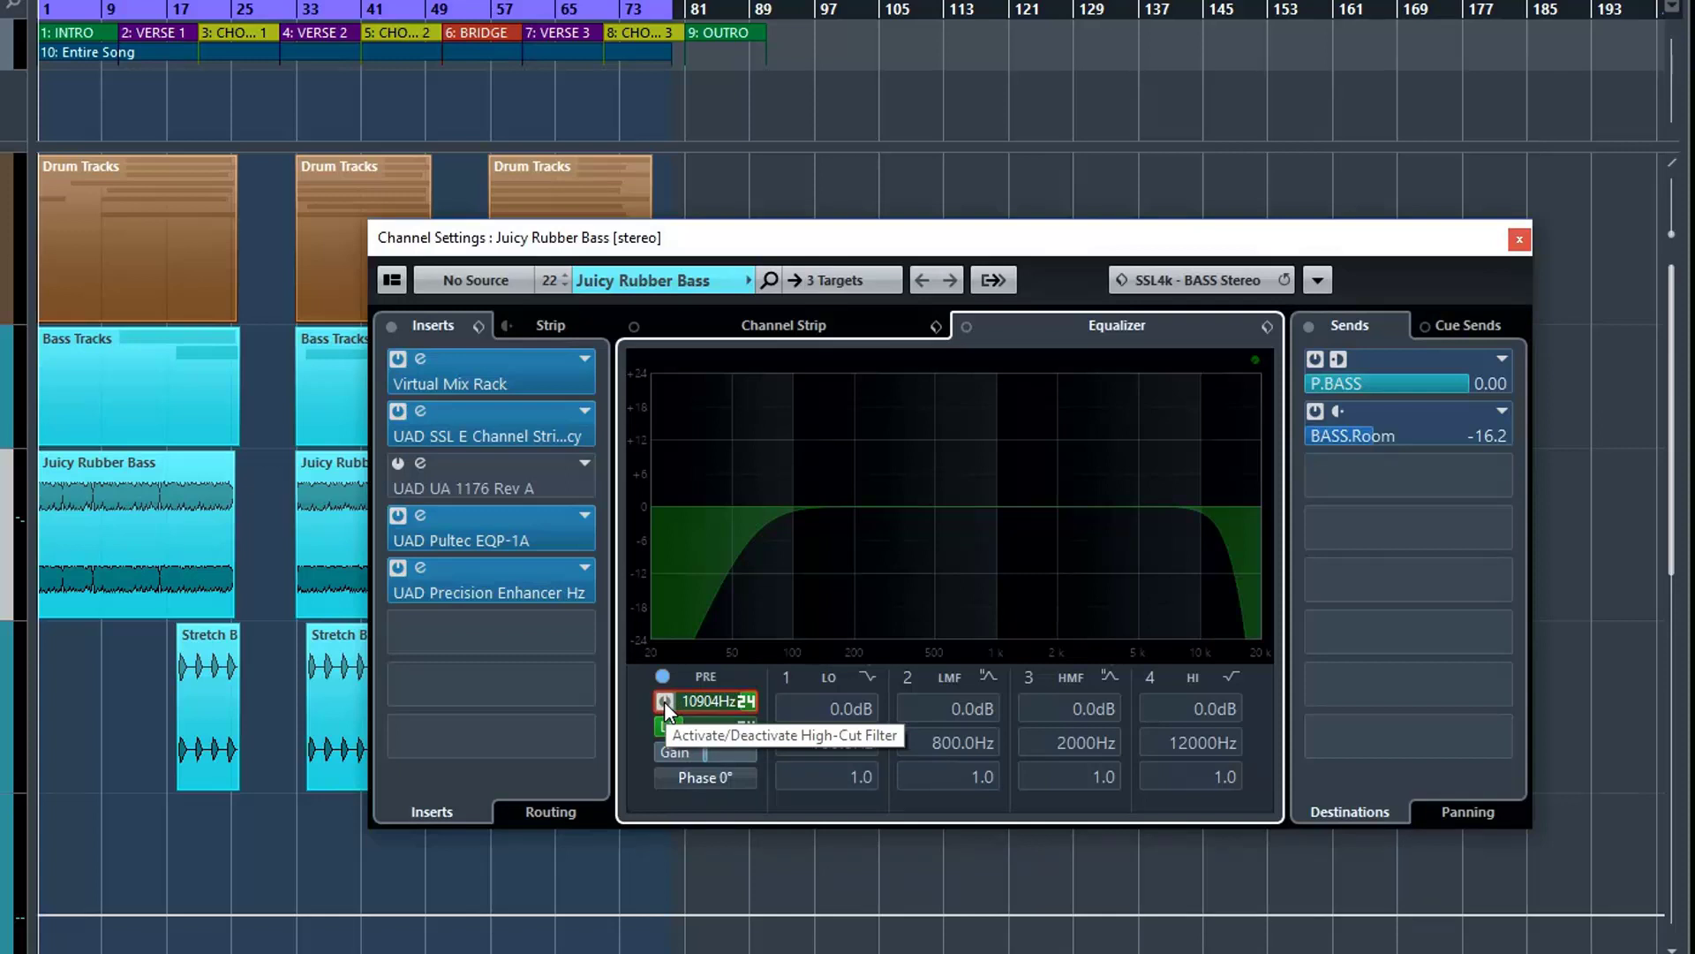
pyautogui.click(664, 701)
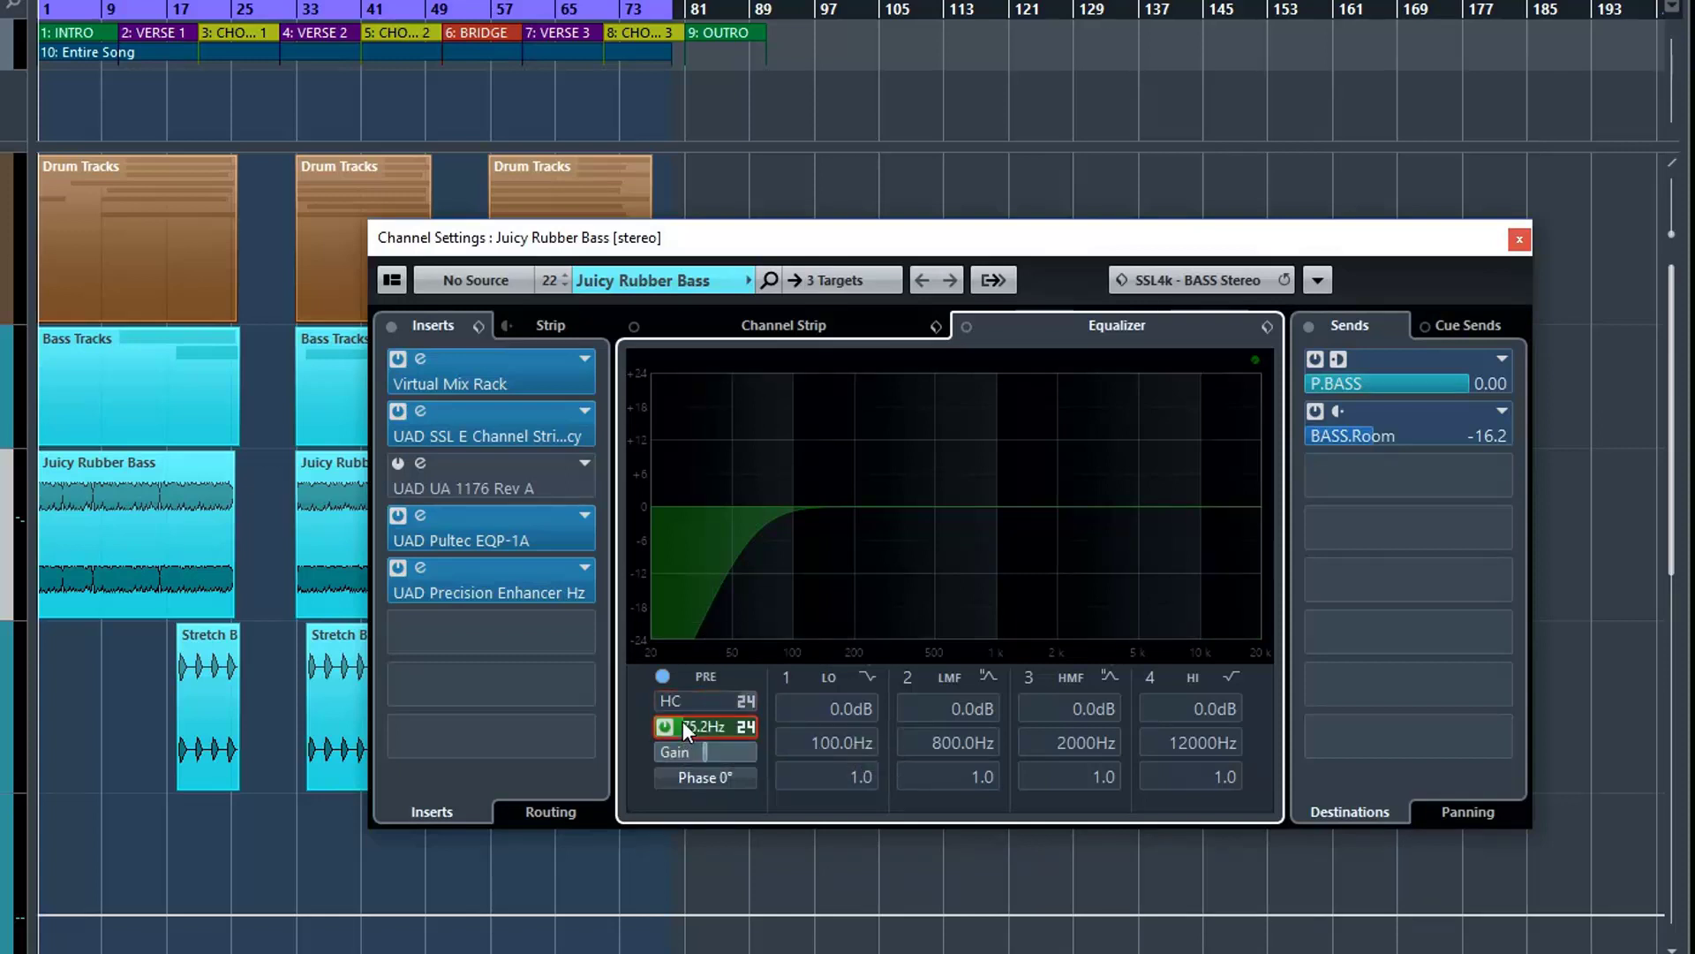
pyautogui.moveTo(682, 721); pyautogui.dragTo(694, 723)
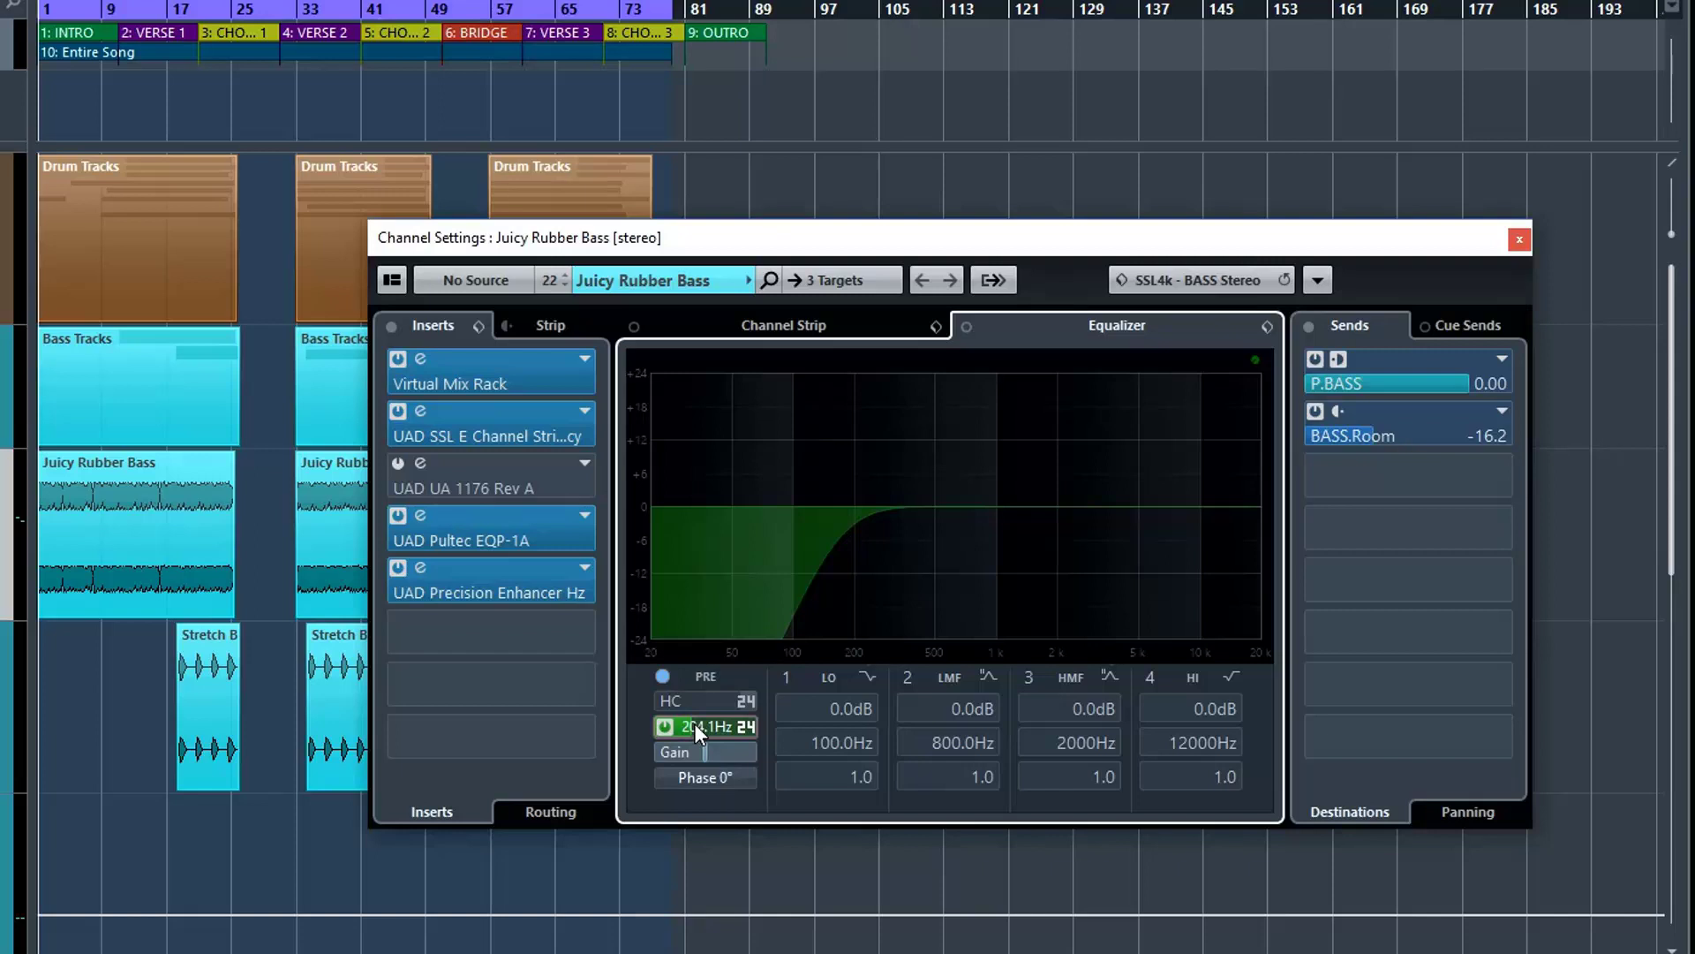
pyautogui.moveTo(693, 724); pyautogui.dragTo(692, 724)
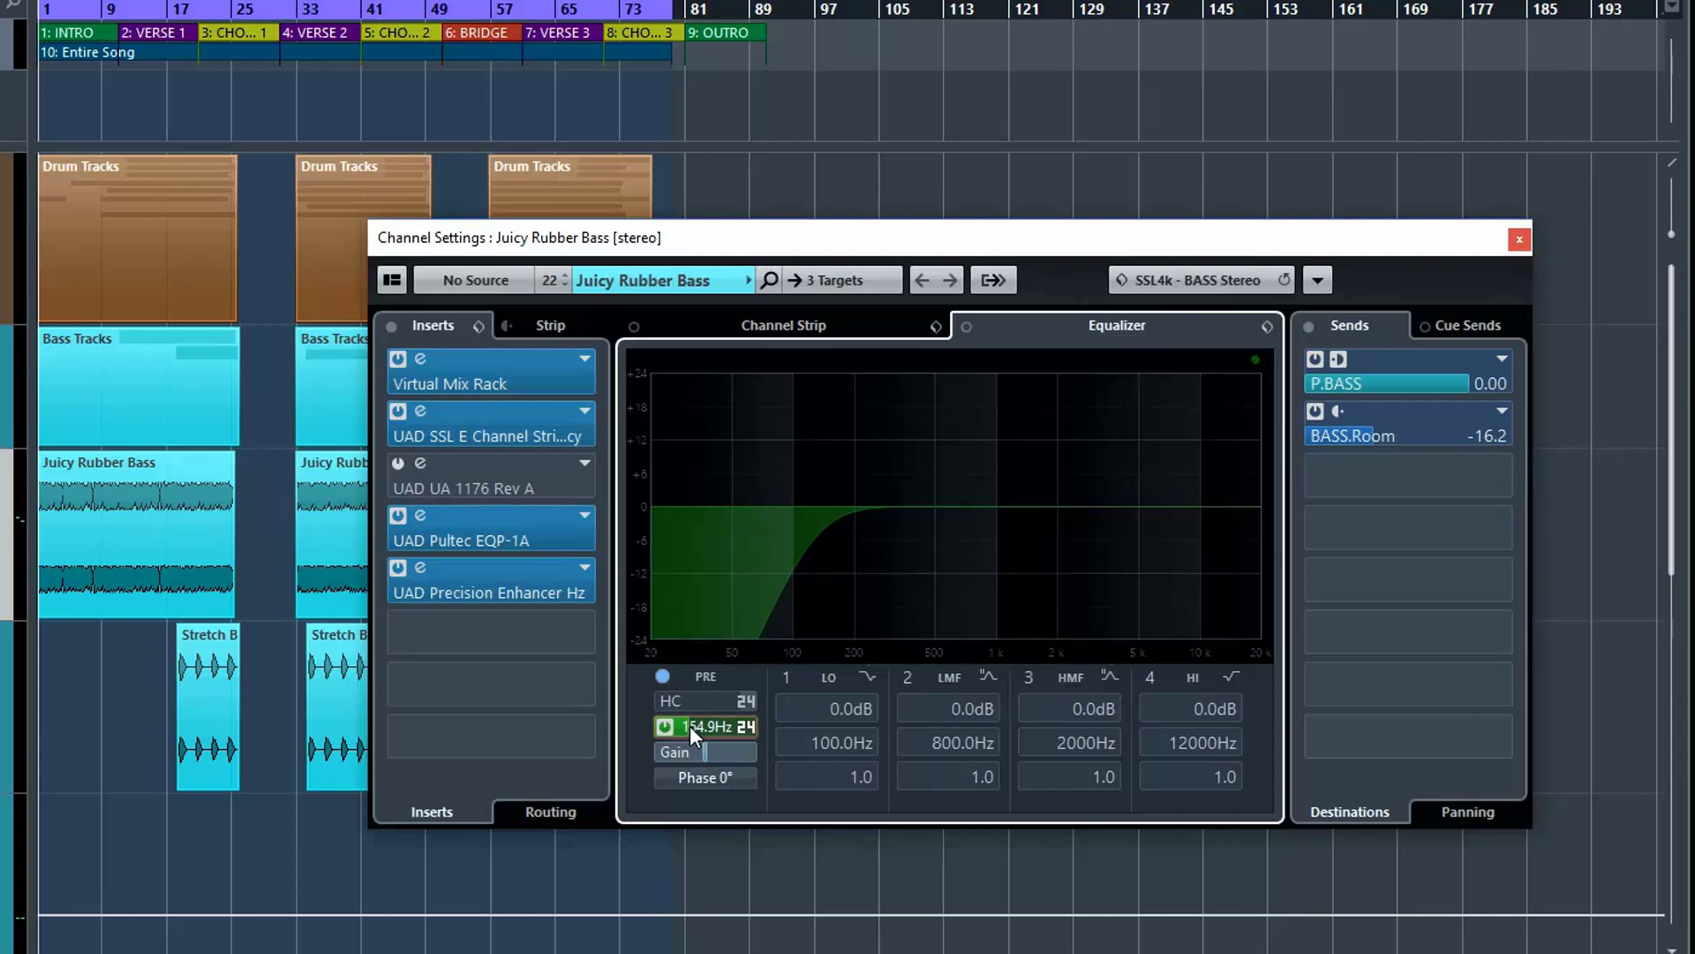
pyautogui.scroll(3, 691, 724)
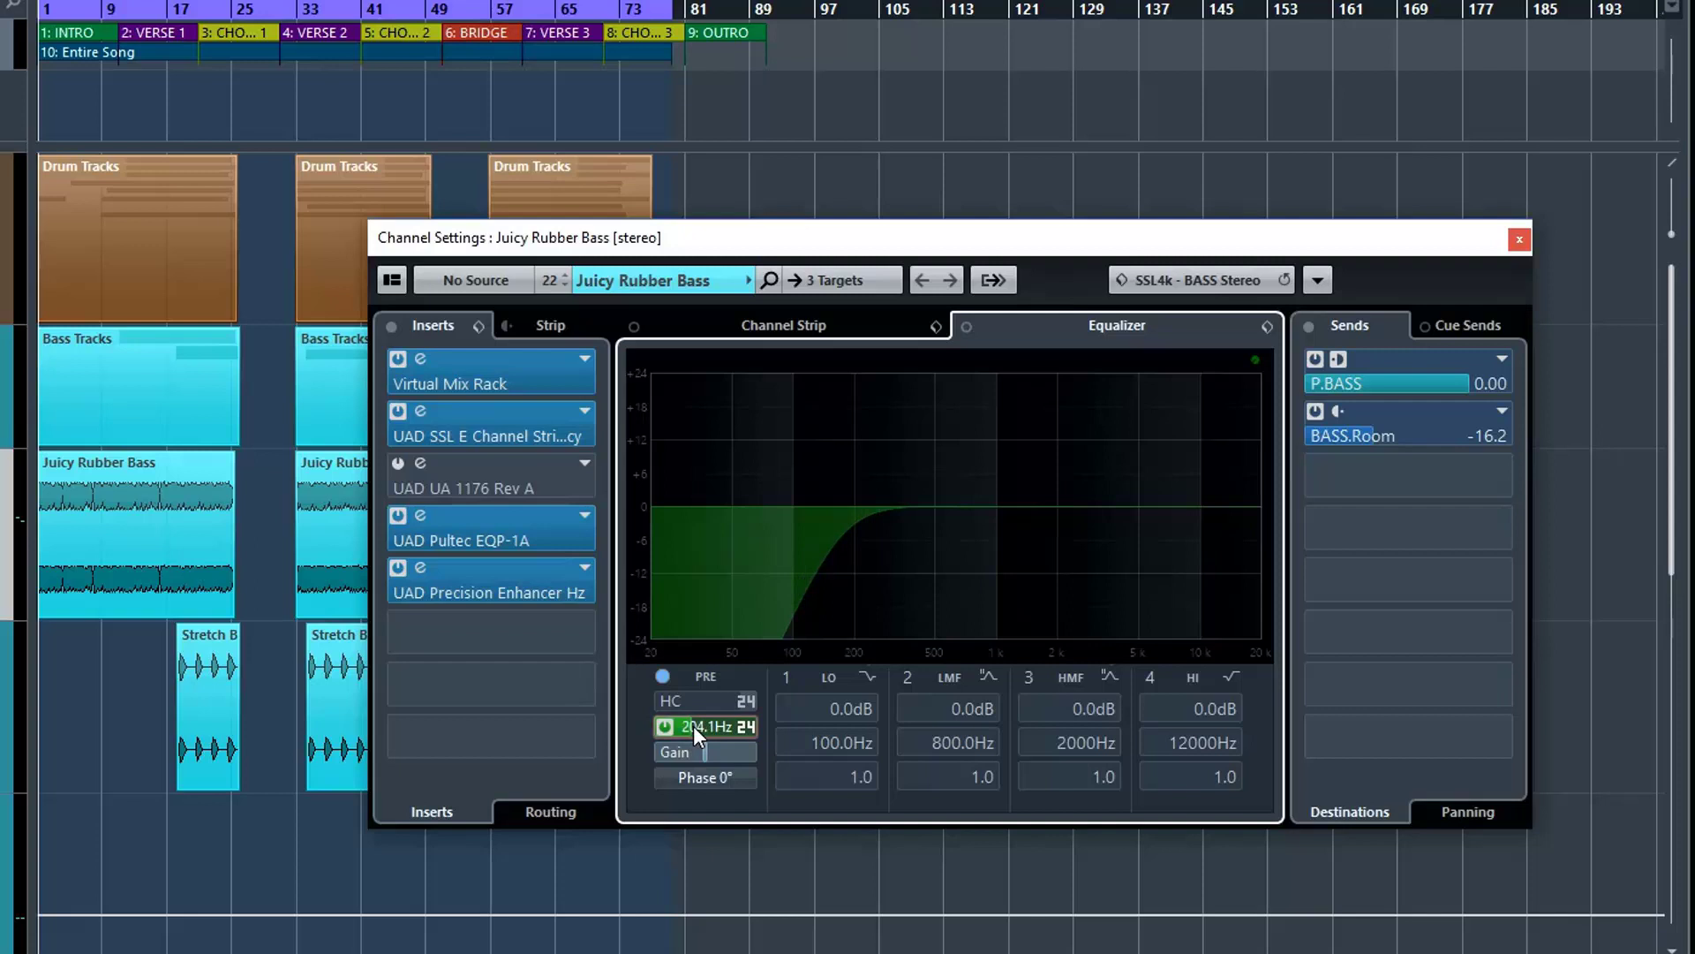
pyautogui.scroll(-2, 693, 728)
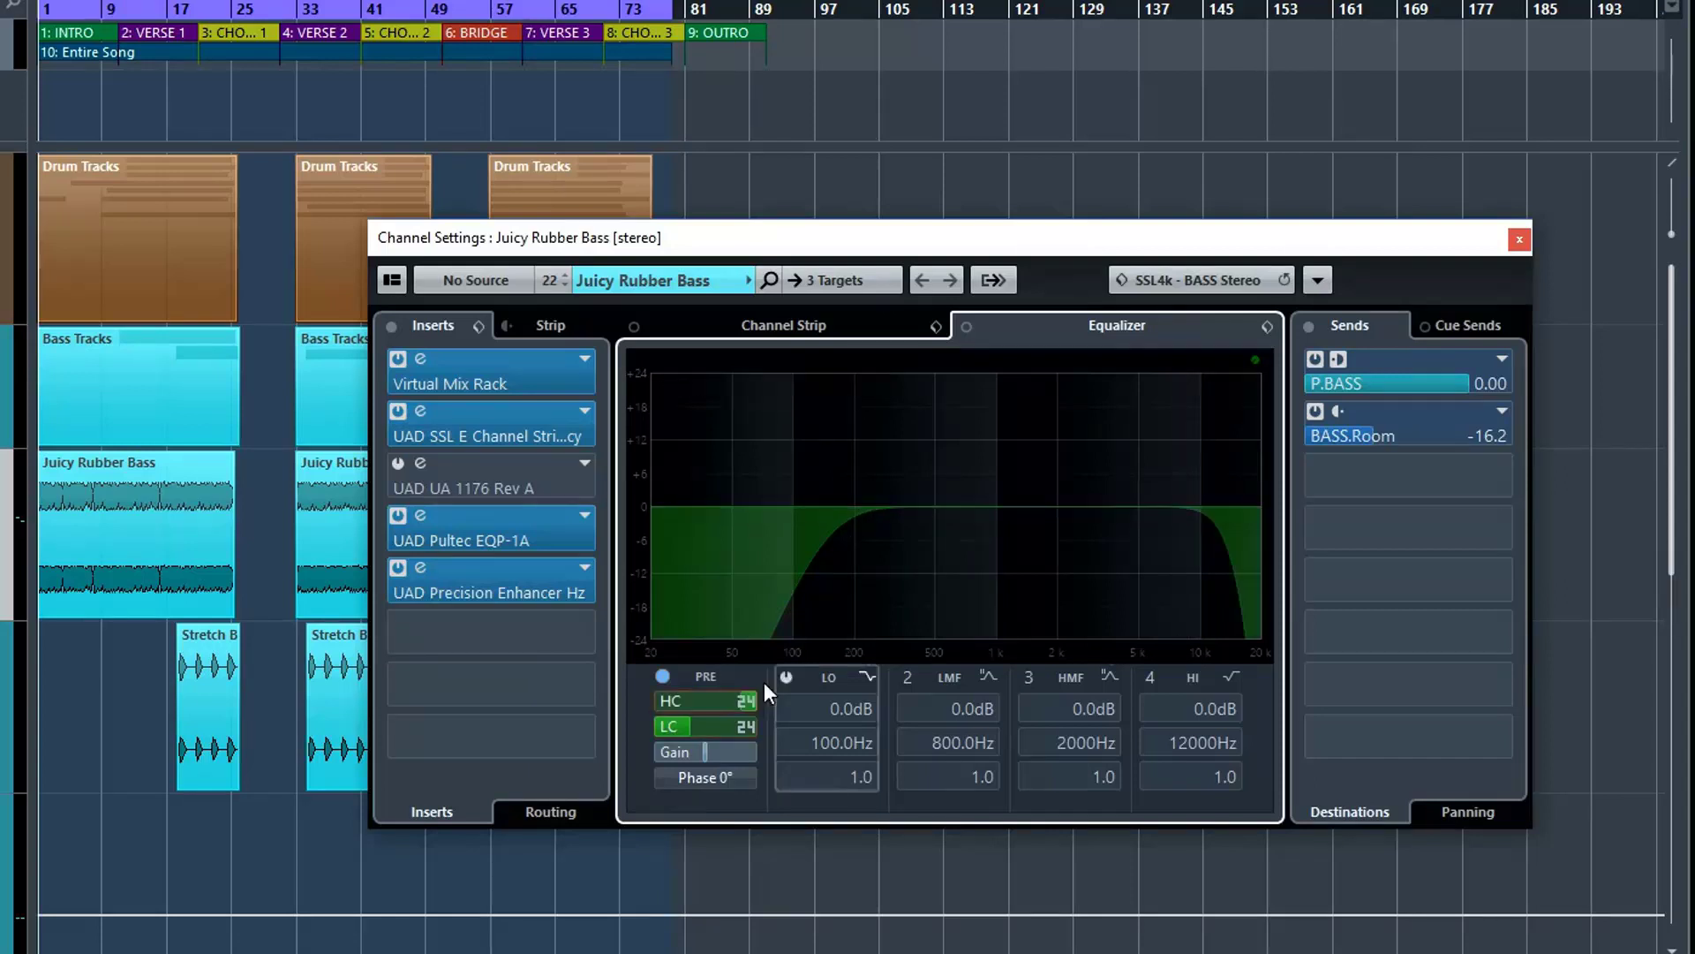
# - Lower the high-cut frequency to 4063 Hz, and switch off both the high-cut and low-cut filters
pyautogui.moveTo(727, 700); pyautogui.dragTo(708, 703)
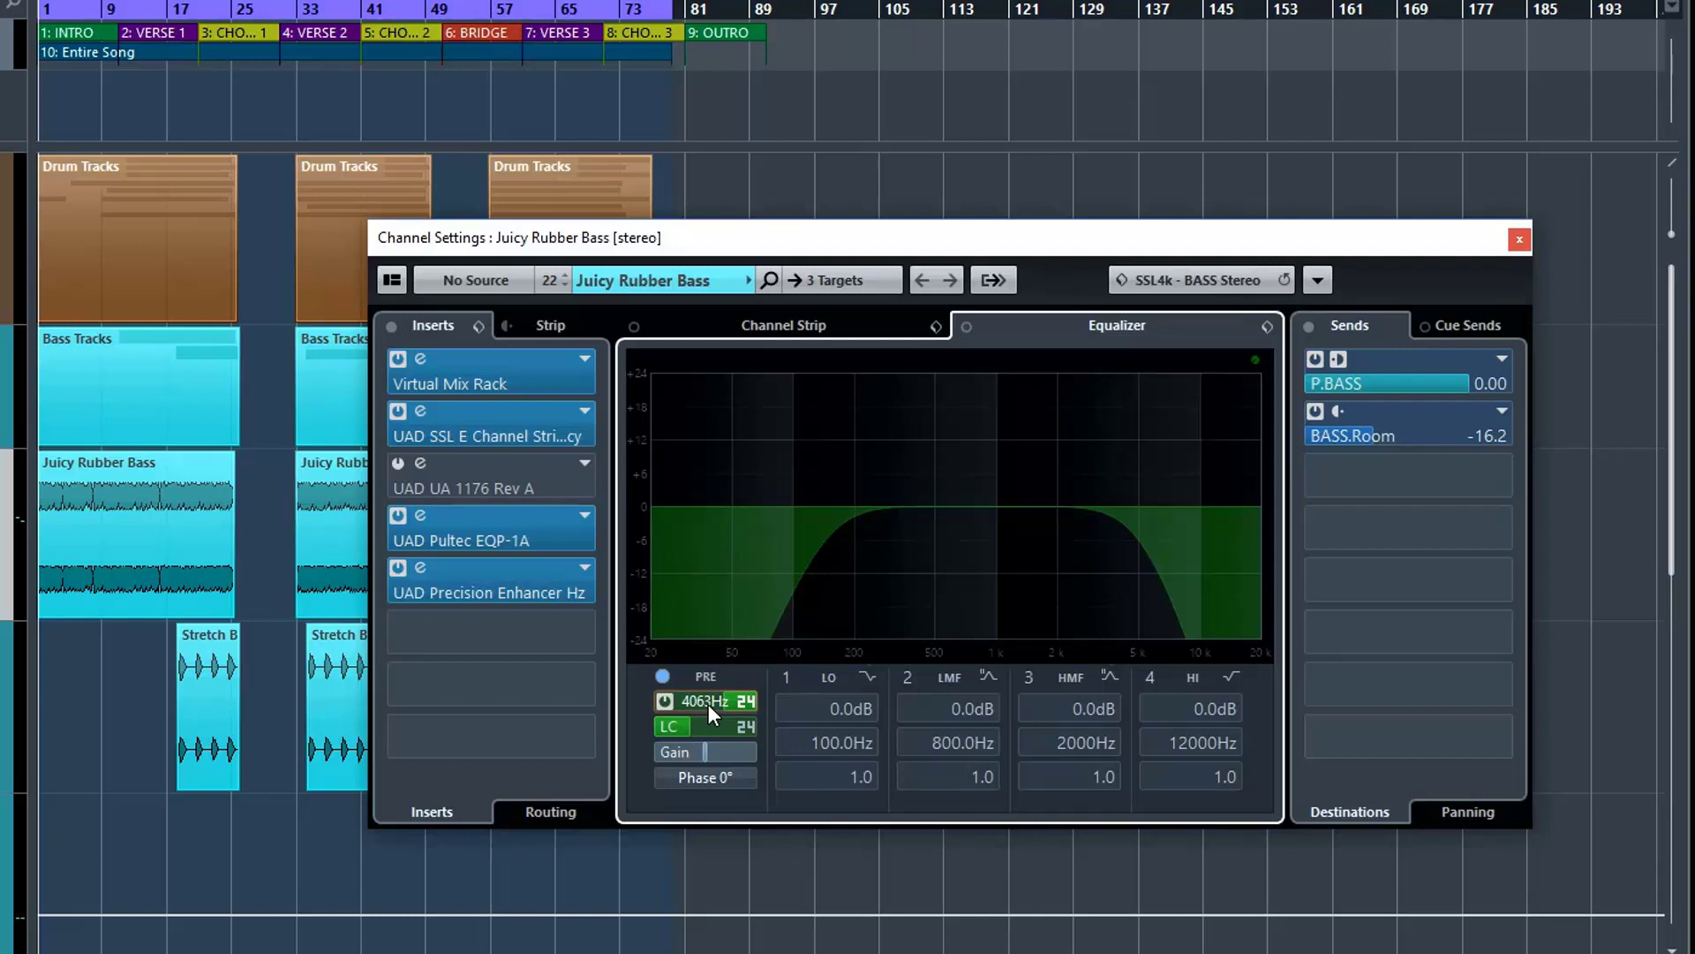
pyautogui.click(708, 702)
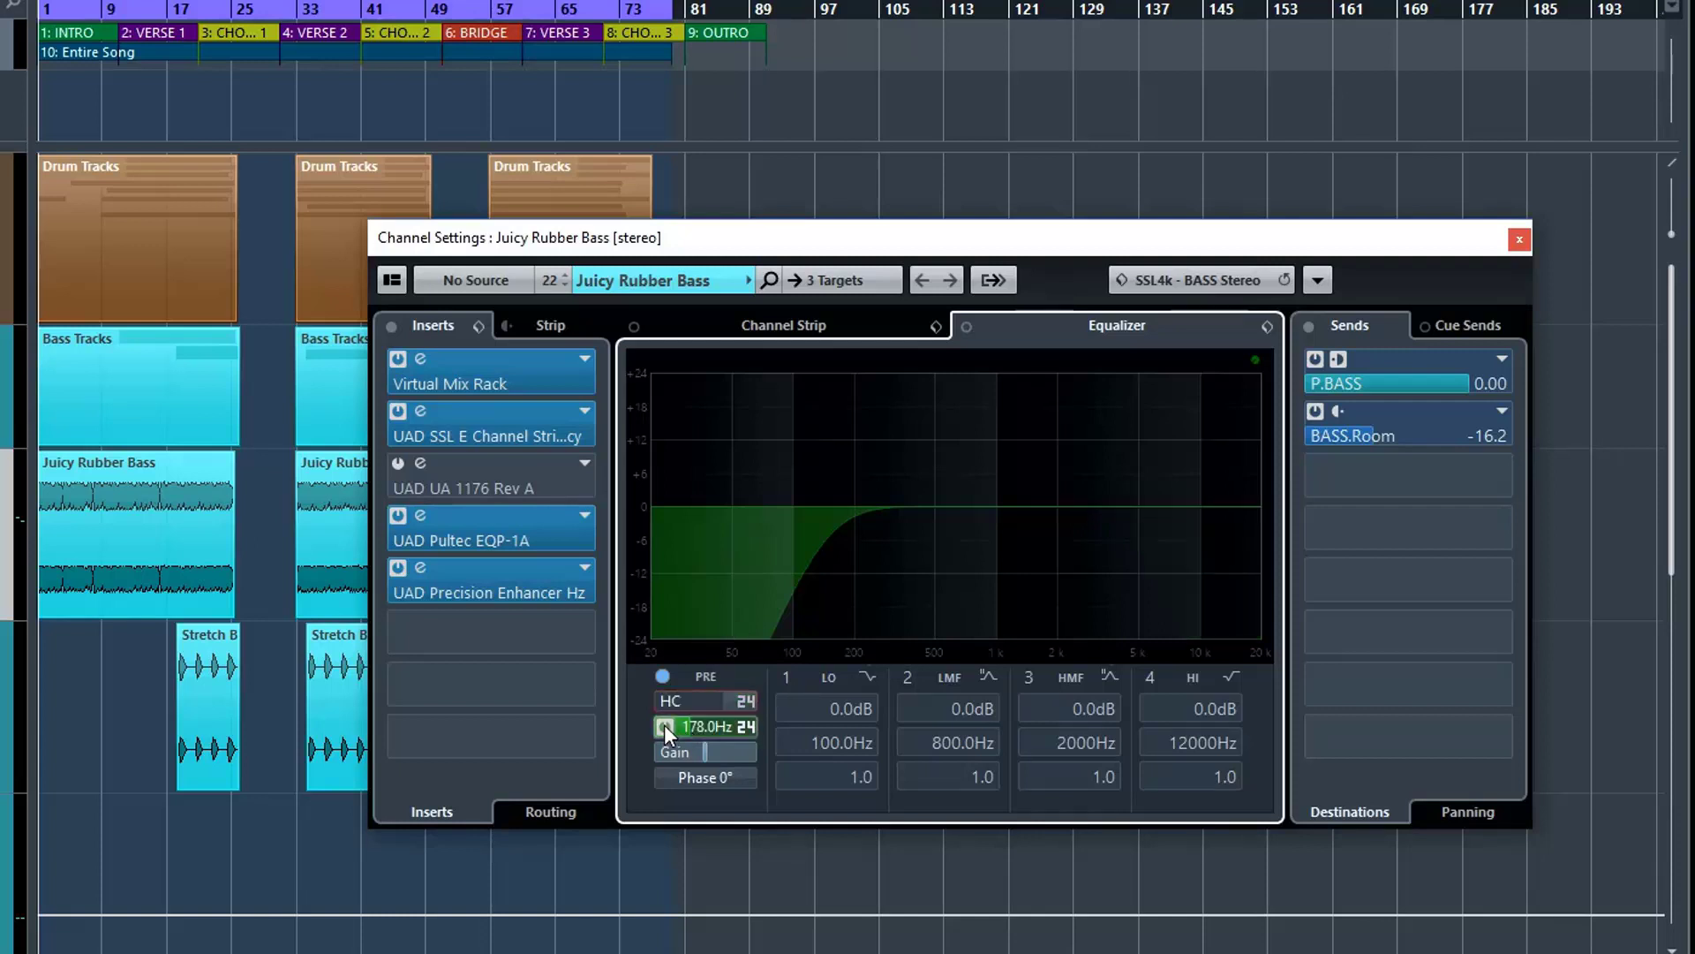
pyautogui.click(664, 724)
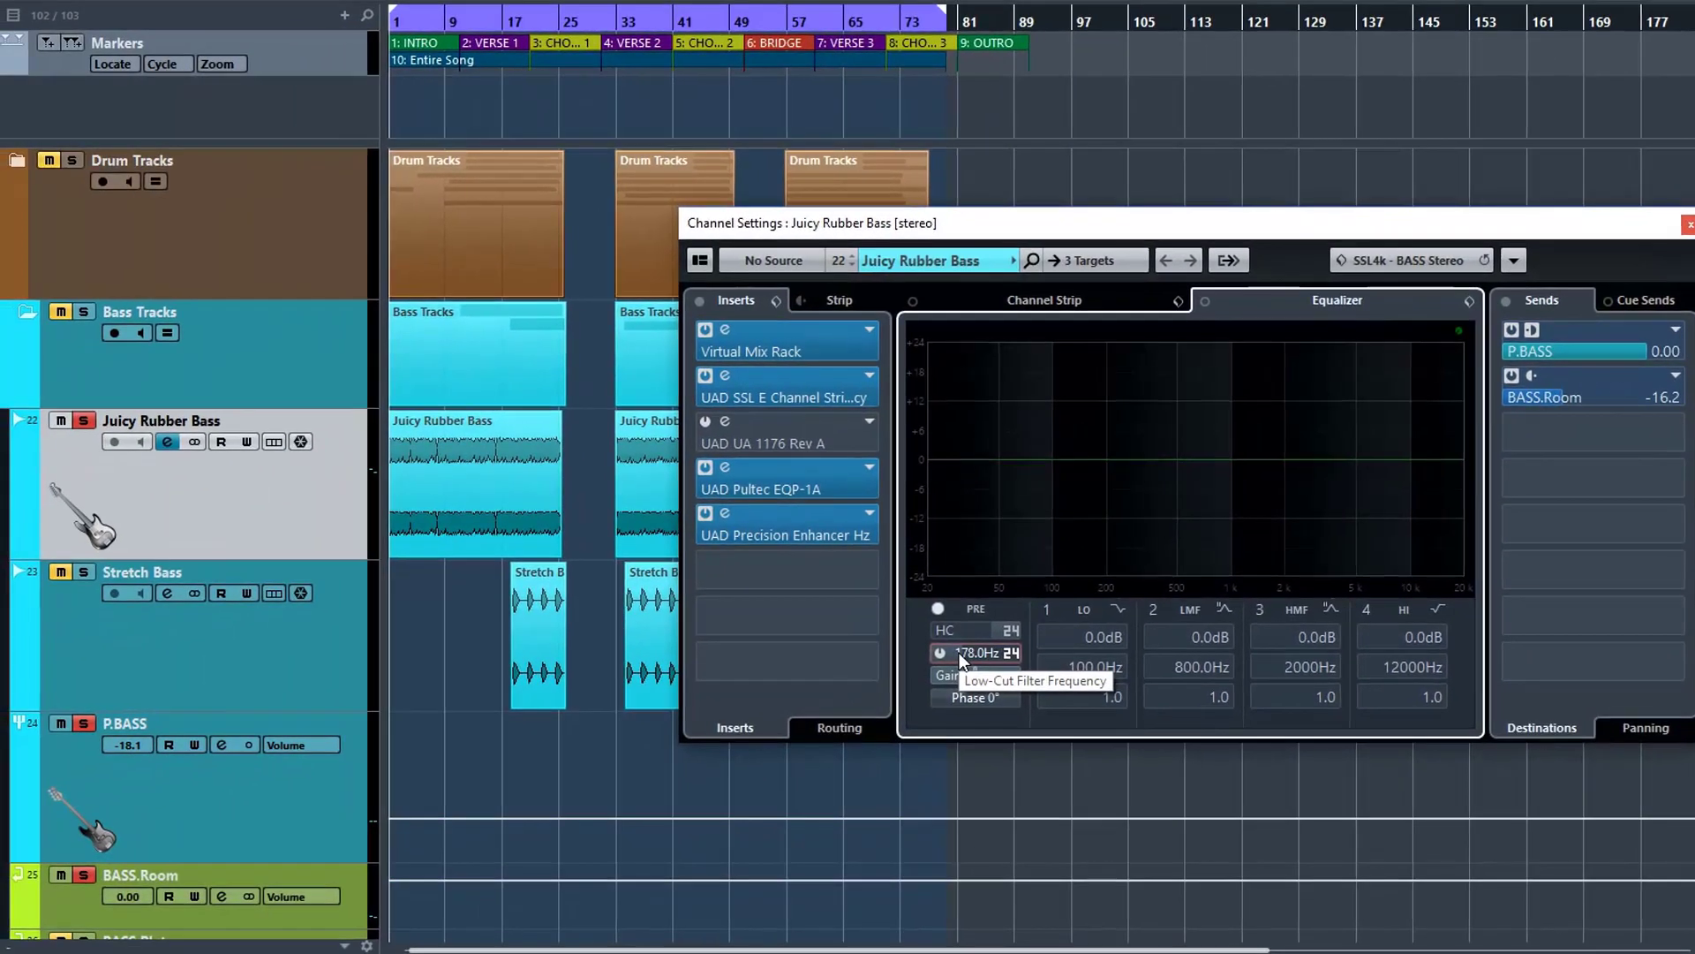
# - Start playback of the soloed bass and turn the low-cut filter on at about 22.7 Hz
pyautogui.press('space')
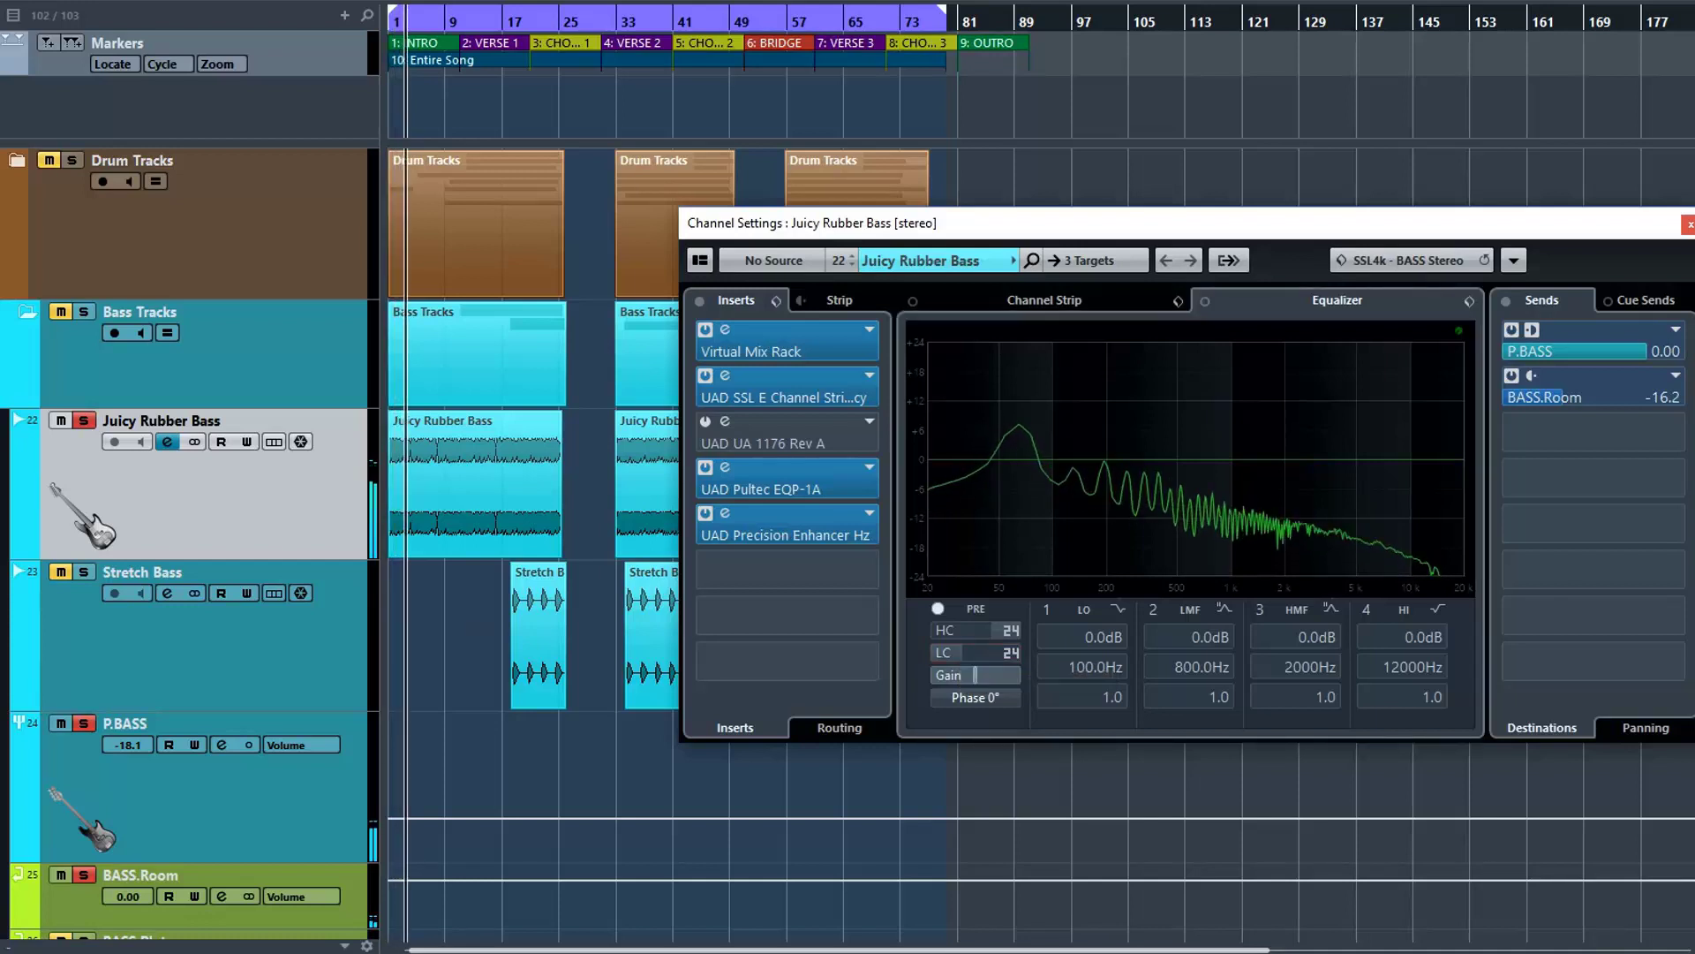
pyautogui.click(939, 654)
pyautogui.click(933, 655)
pyautogui.click(933, 654)
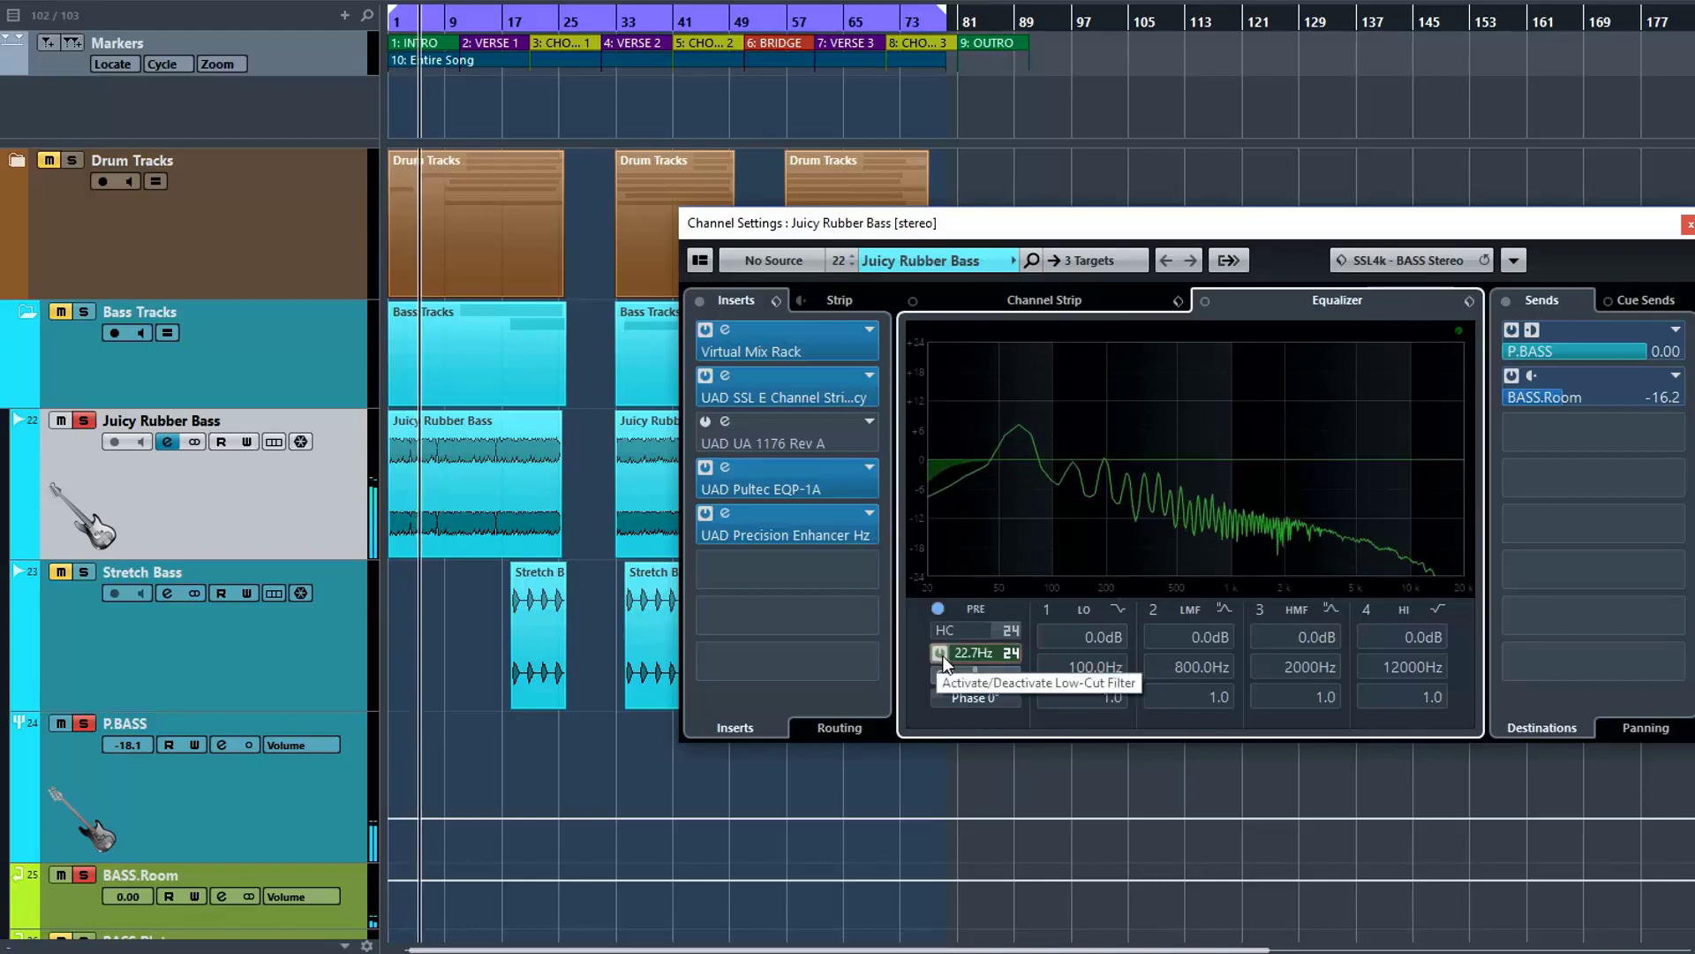
# - Sweep the low-cut frequency up to about 134.4 Hz during playback and bring it back down to about 27.7 Hz
pyautogui.moveTo(929, 655); pyautogui.dragTo(947, 656)
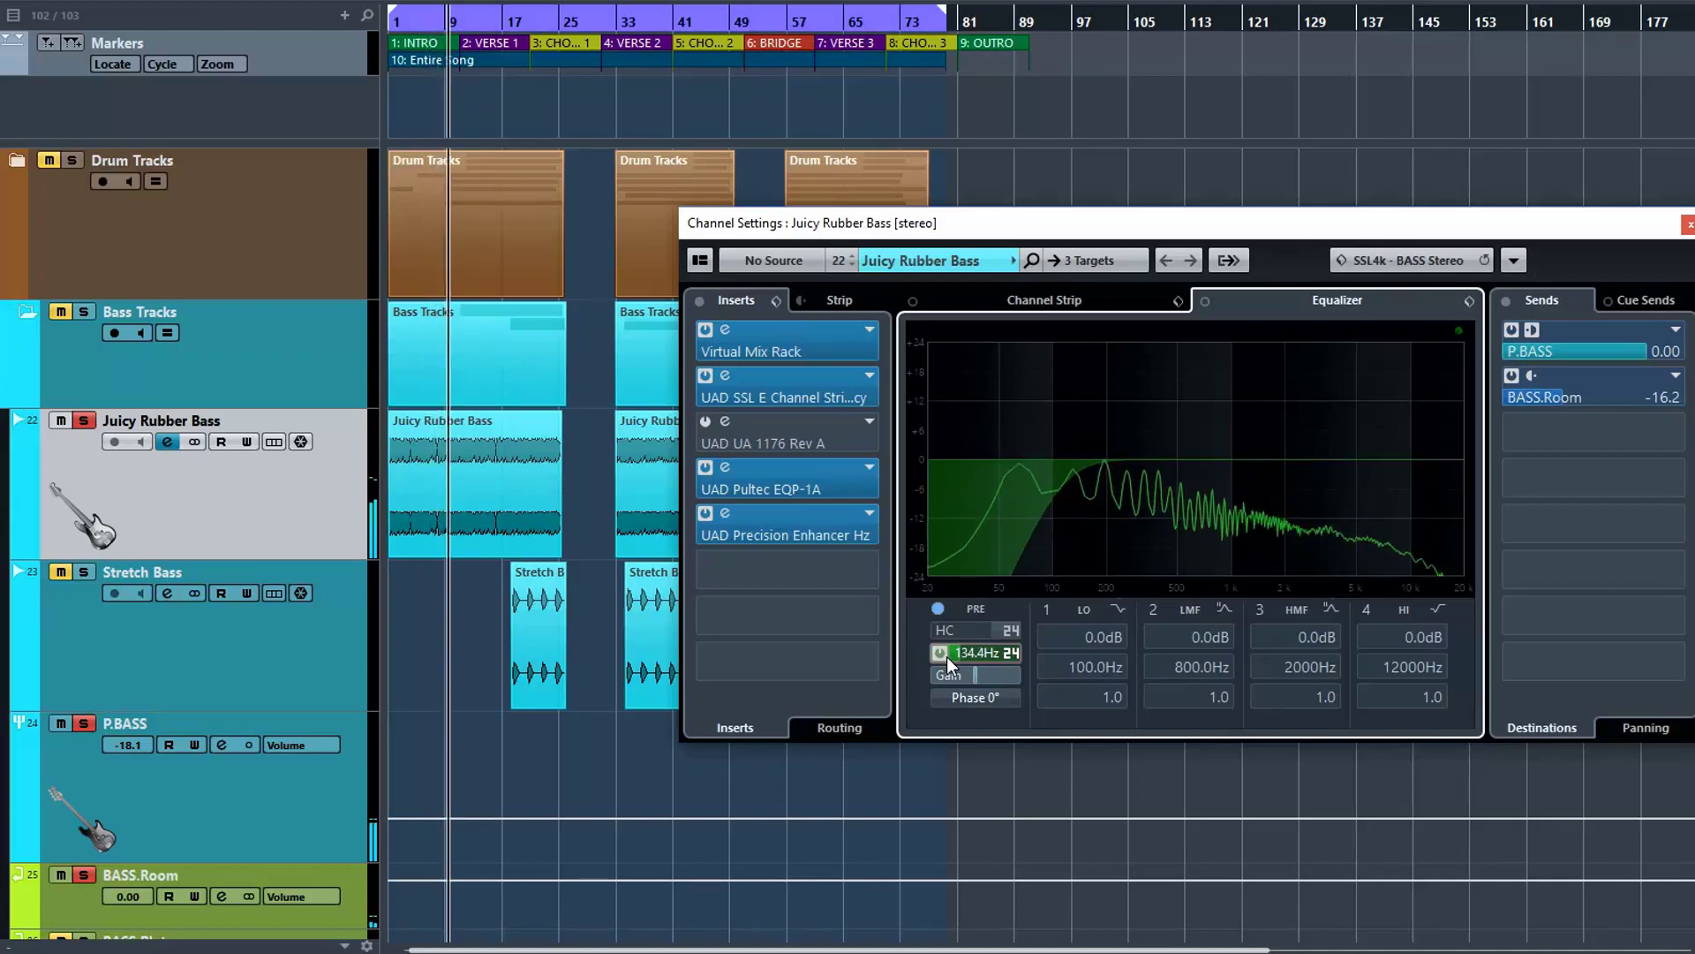
pyautogui.moveTo(945, 655); pyautogui.dragTo(944, 659)
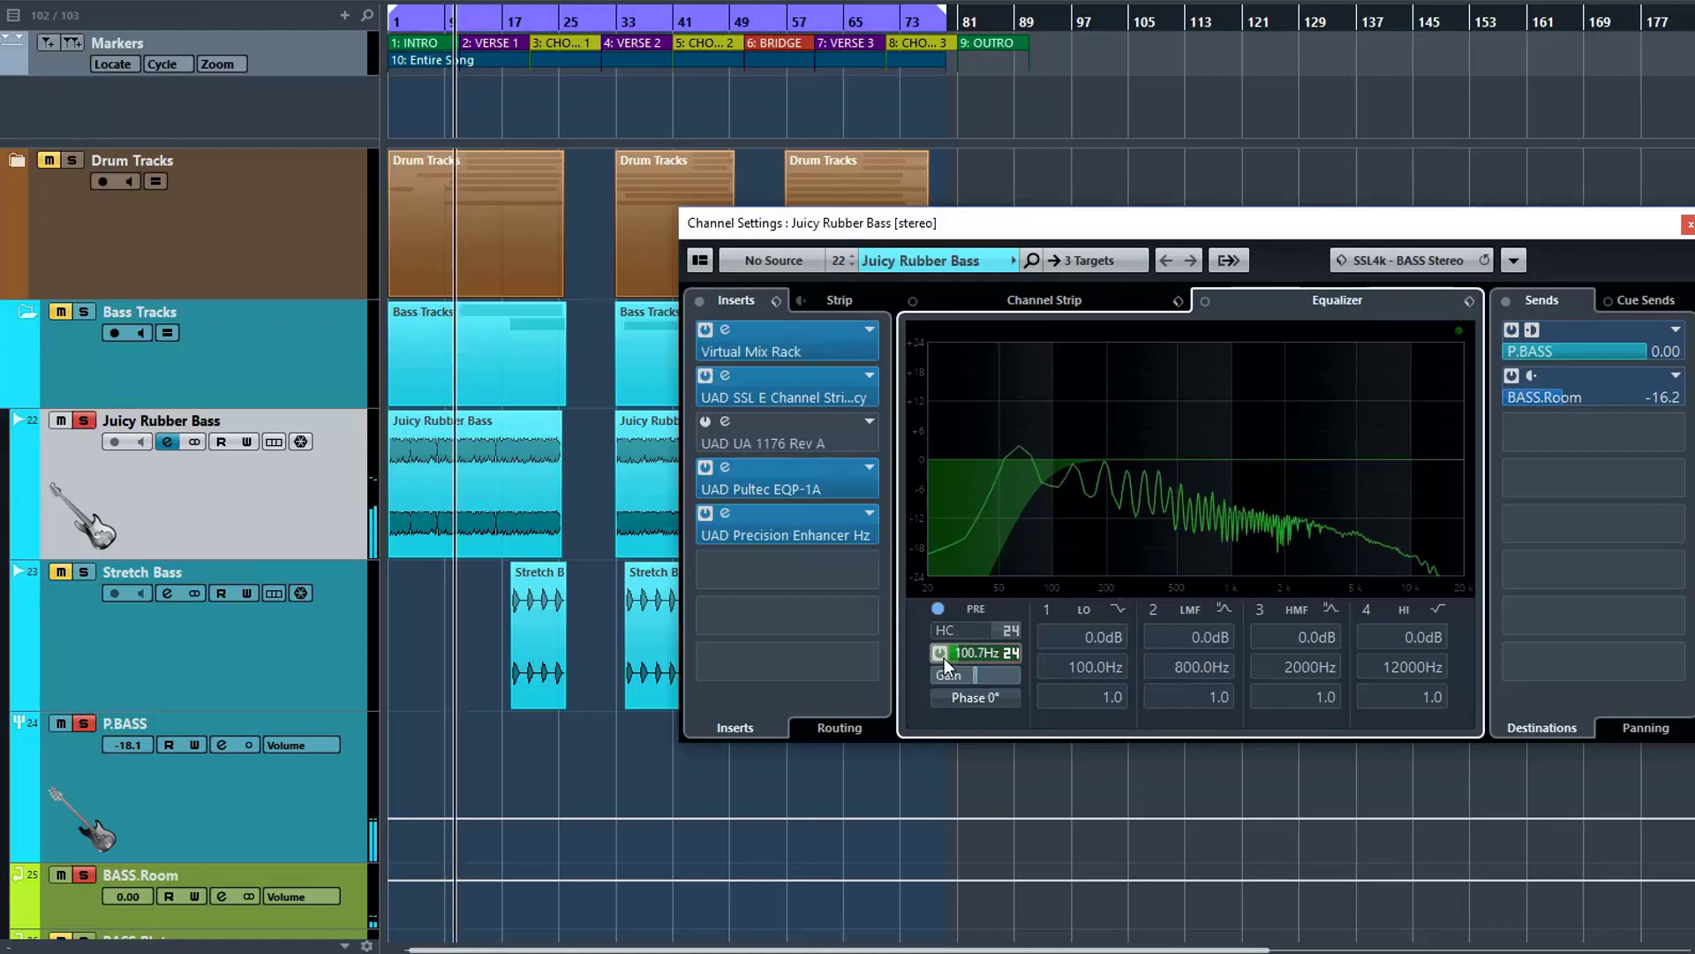
pyautogui.scroll(-3, 945, 659)
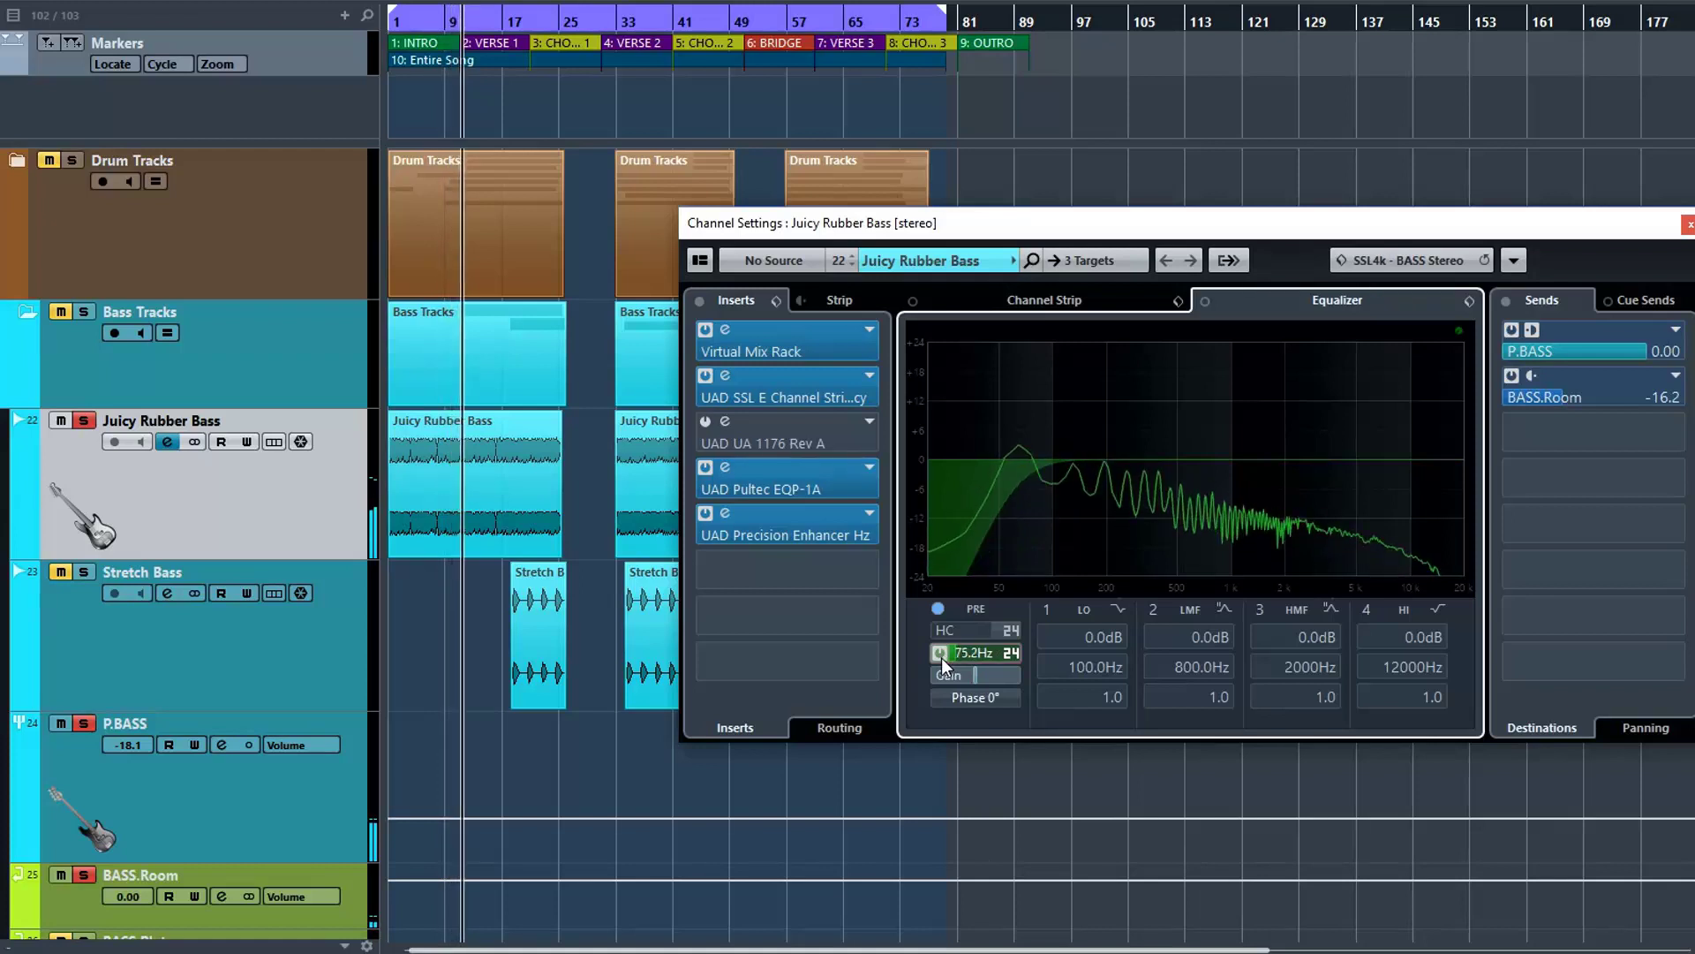
pyautogui.scroll(-2, 940, 659)
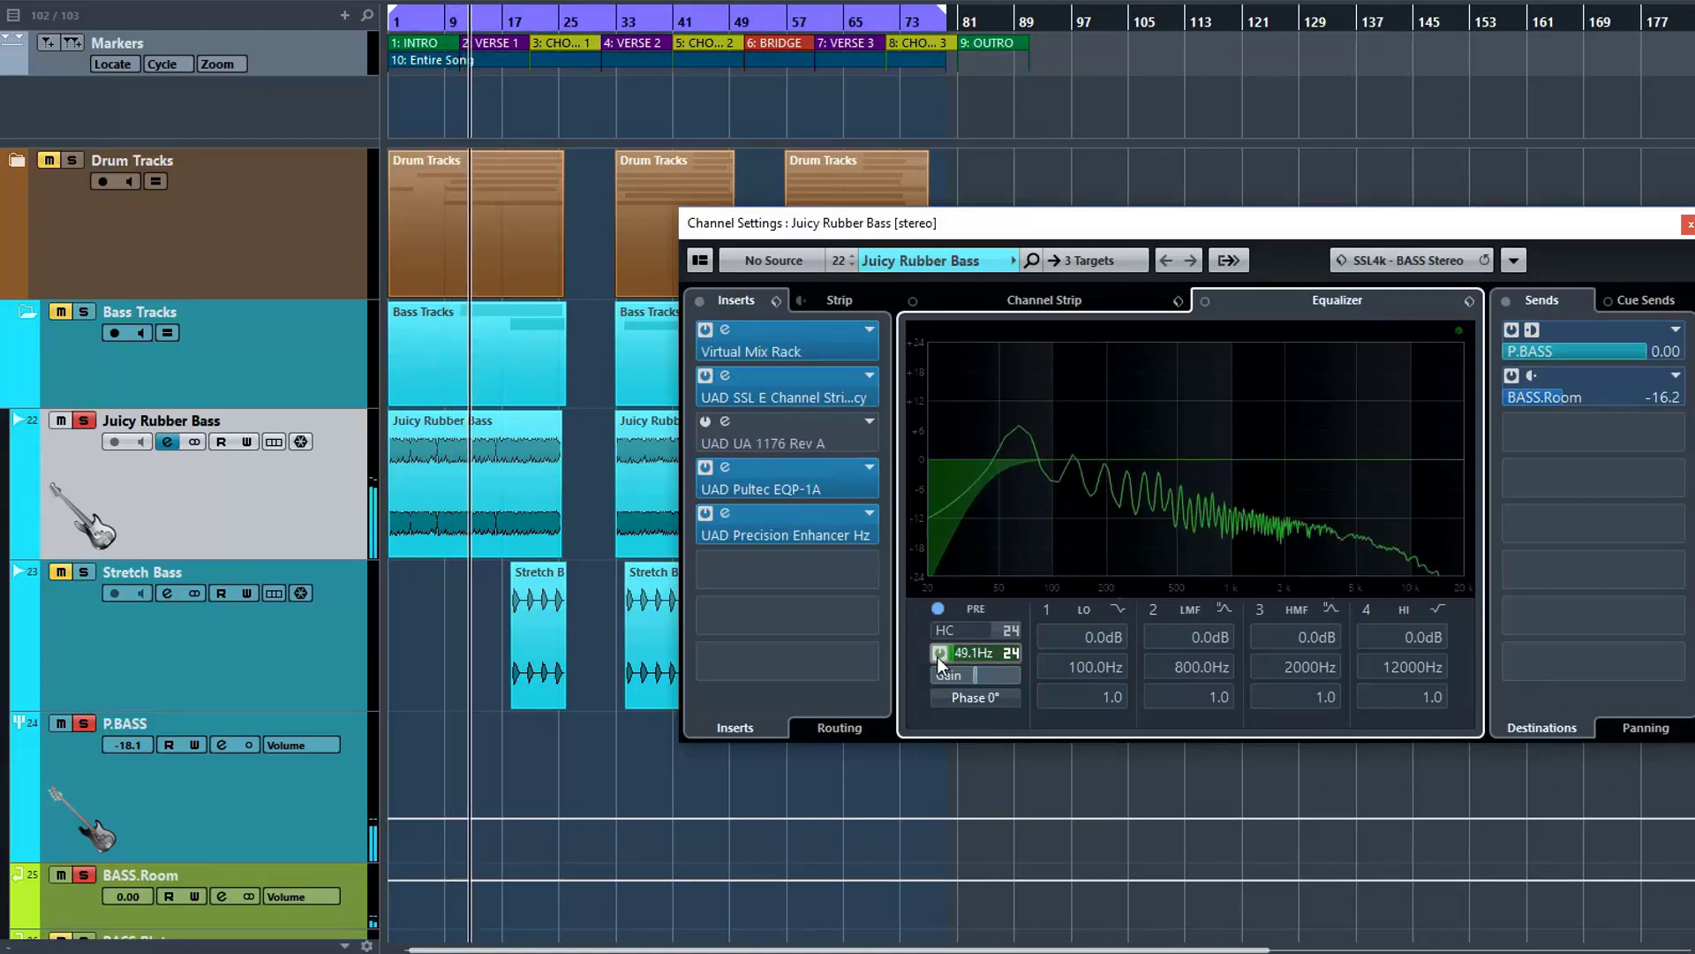
pyautogui.scroll(-6, 936, 655)
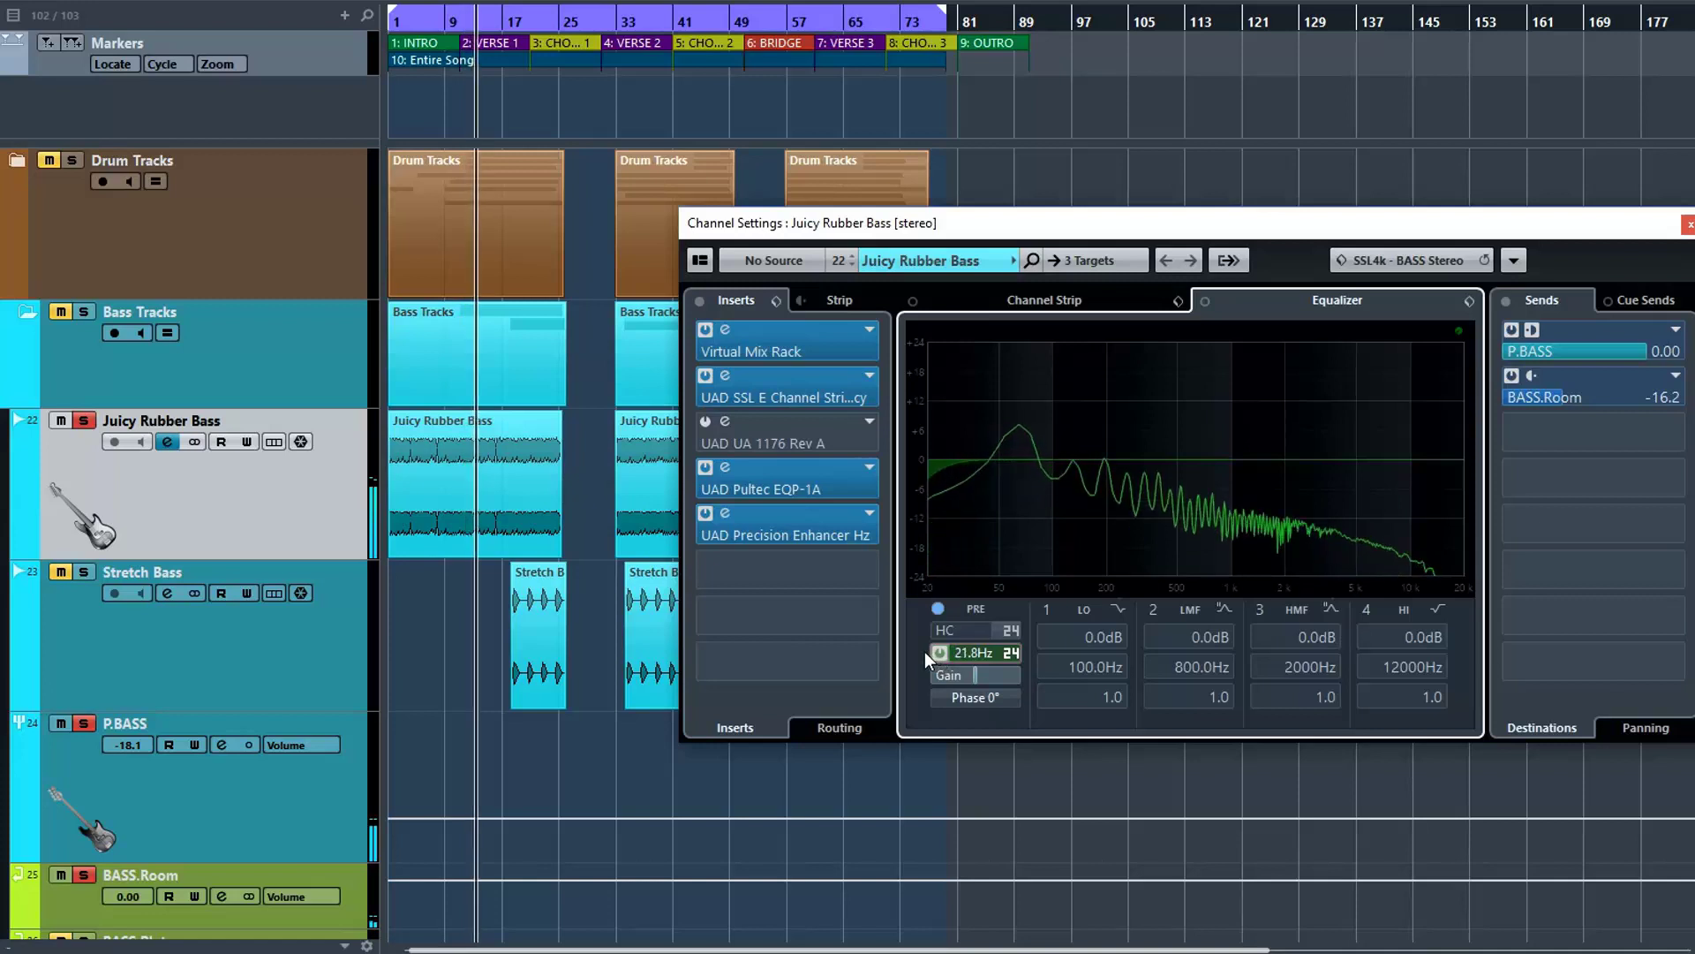
pyautogui.scroll(2, 929, 654)
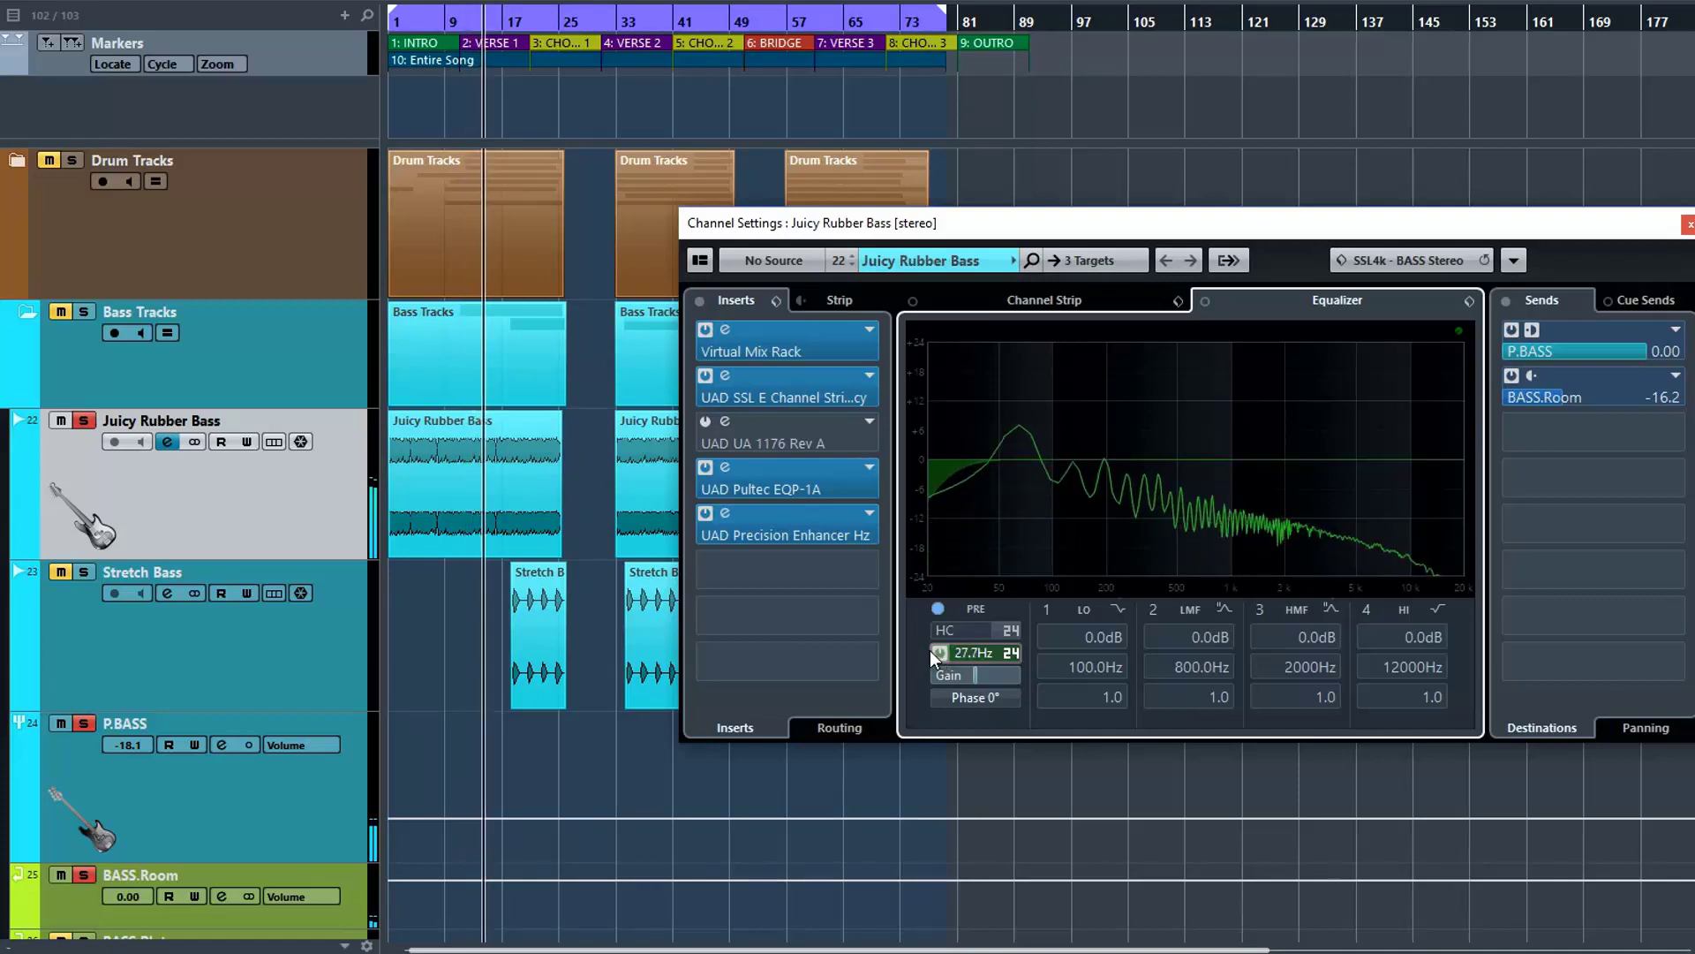
# - Sweep the bass's low-cut frequency up to about 75.2 Hz and bring it back down below 49.1 Hz
pyautogui.scroll(3, 934, 651)
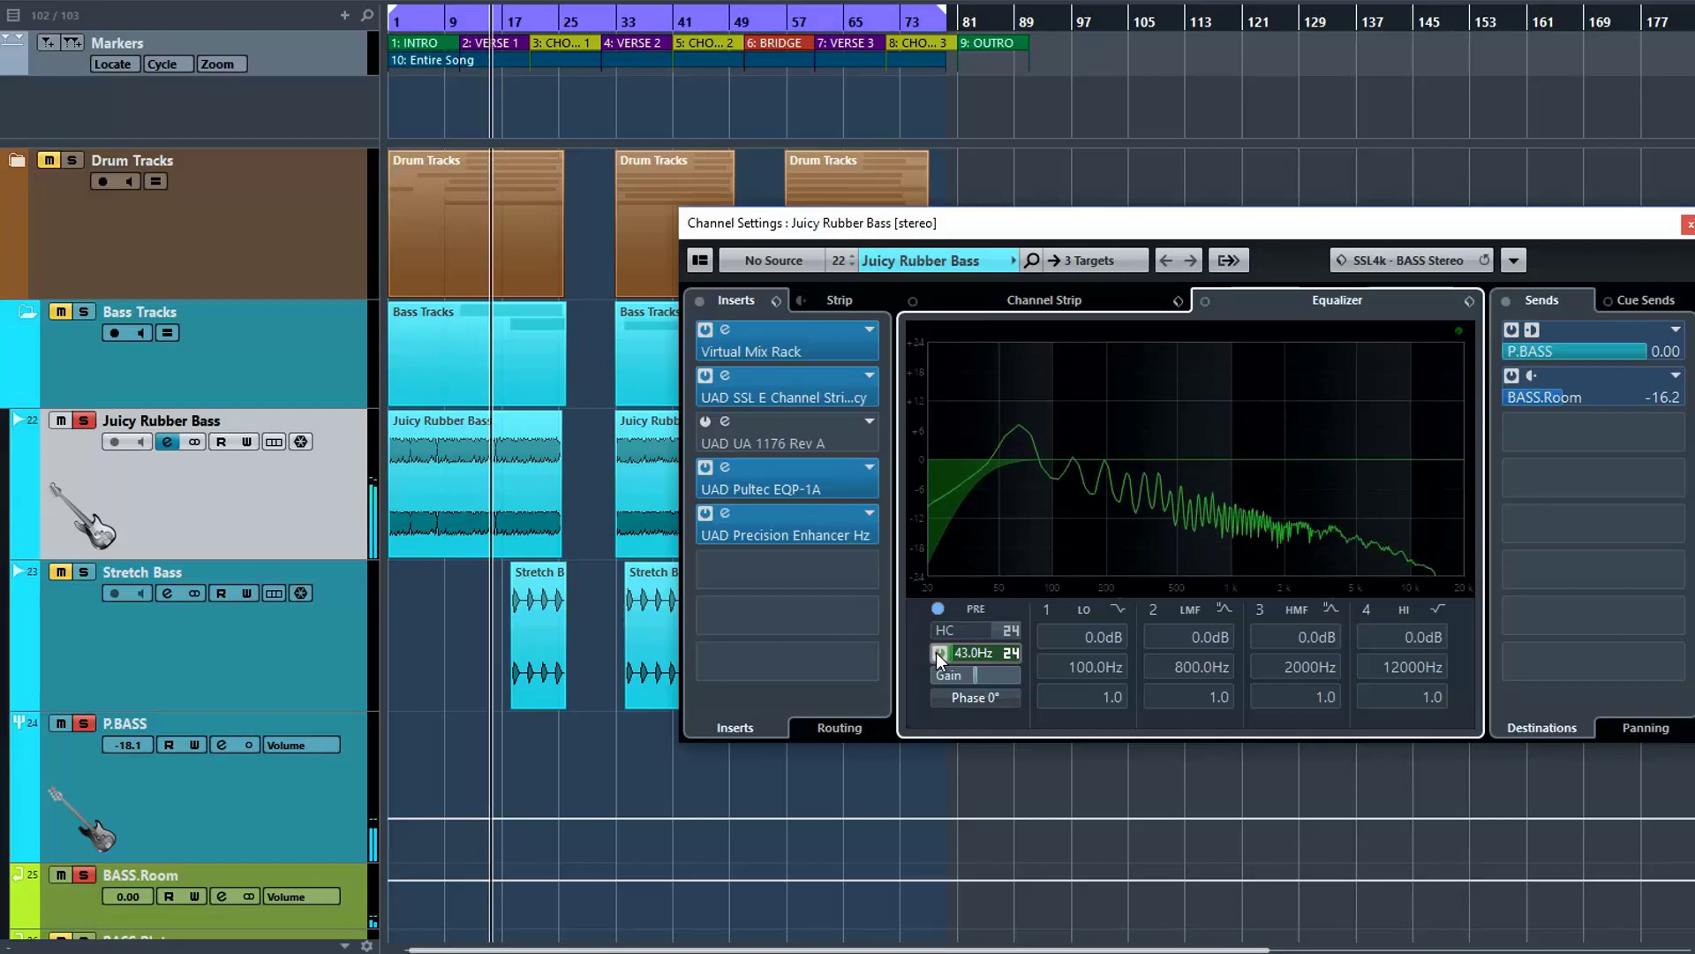
pyautogui.scroll(3, 937, 652)
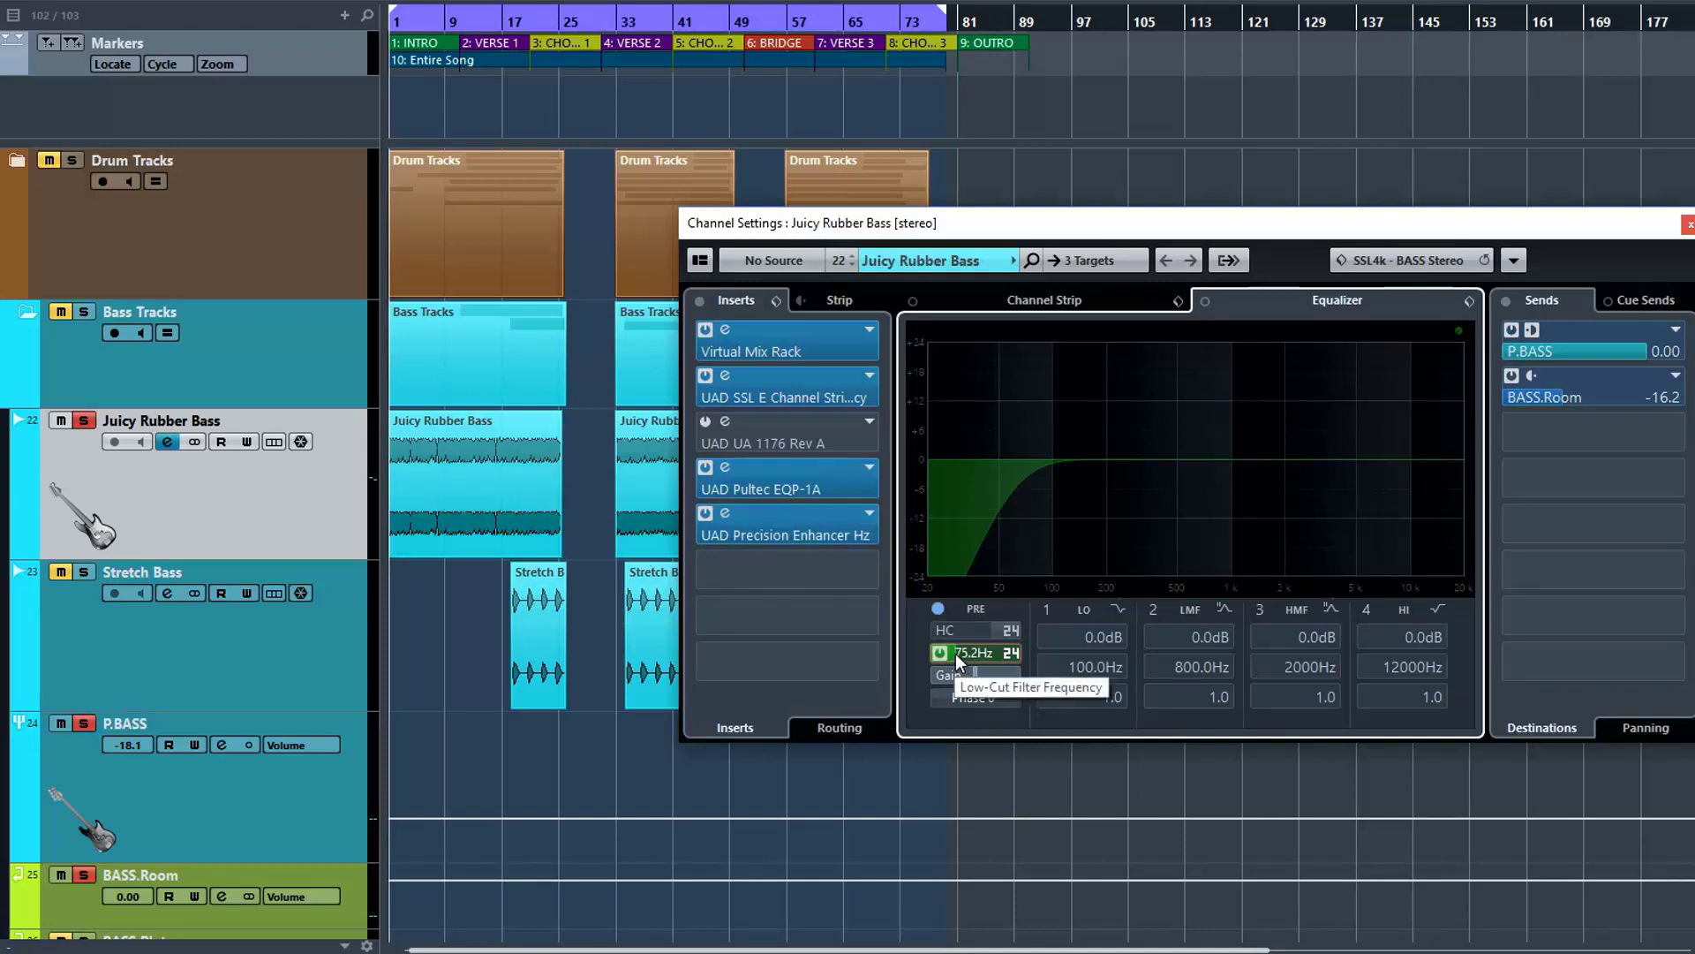
pyautogui.scroll(-5, 953, 653)
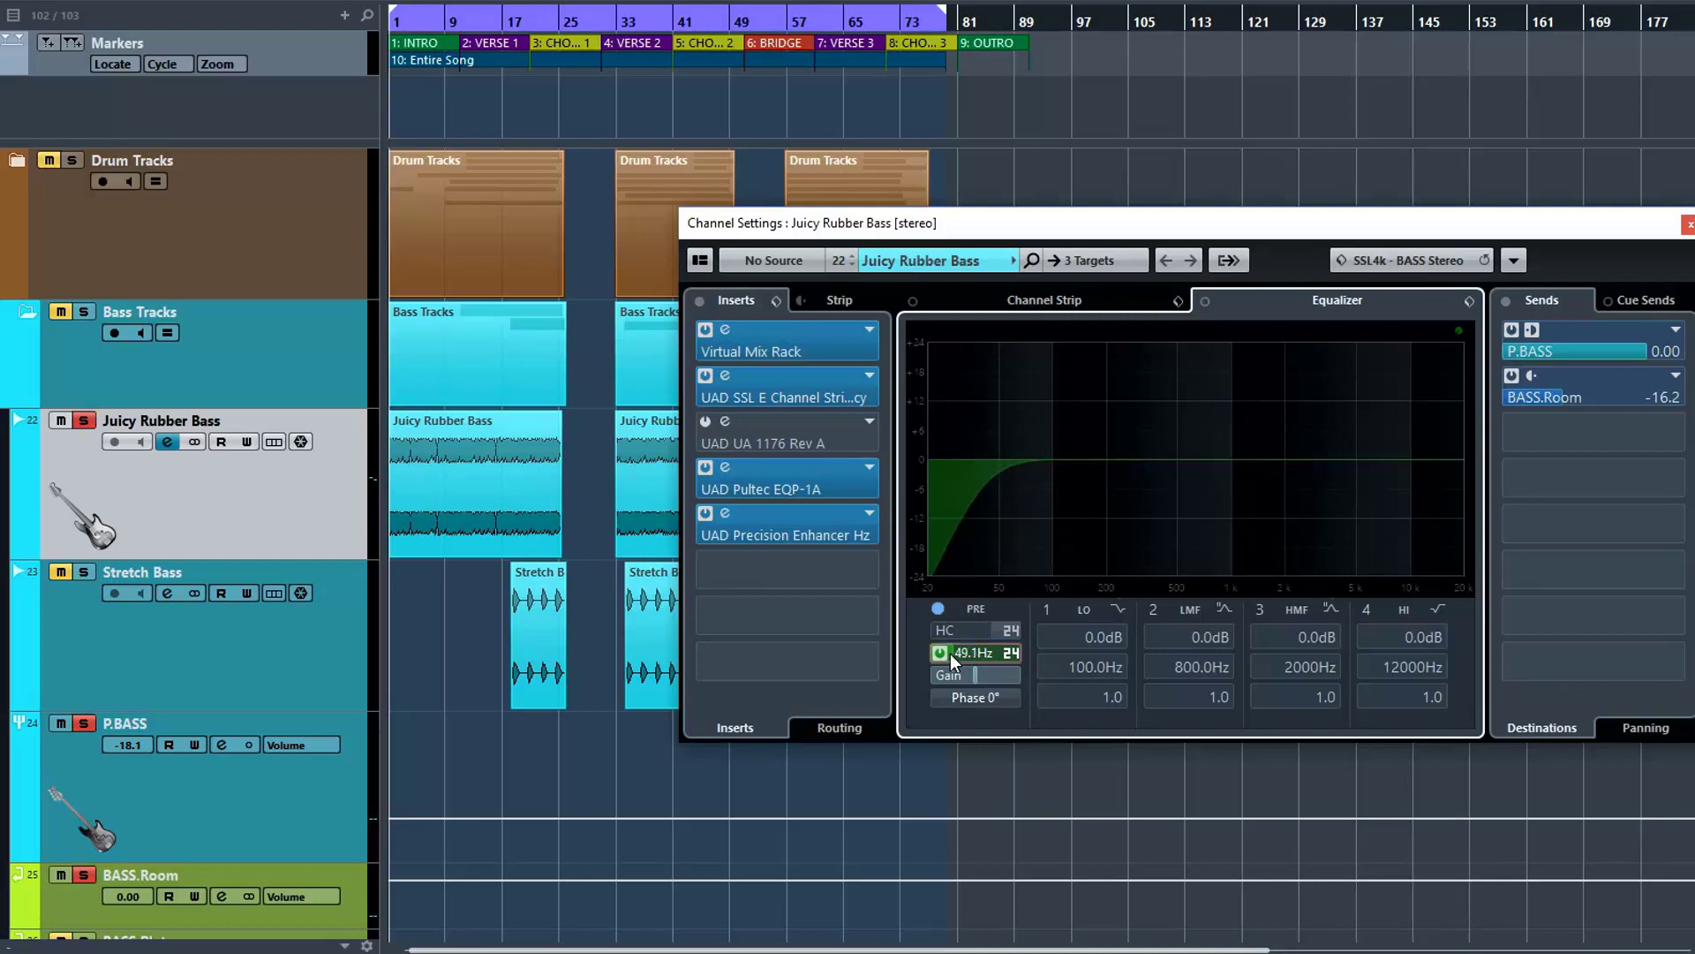
pyautogui.scroll(-2, 950, 653)
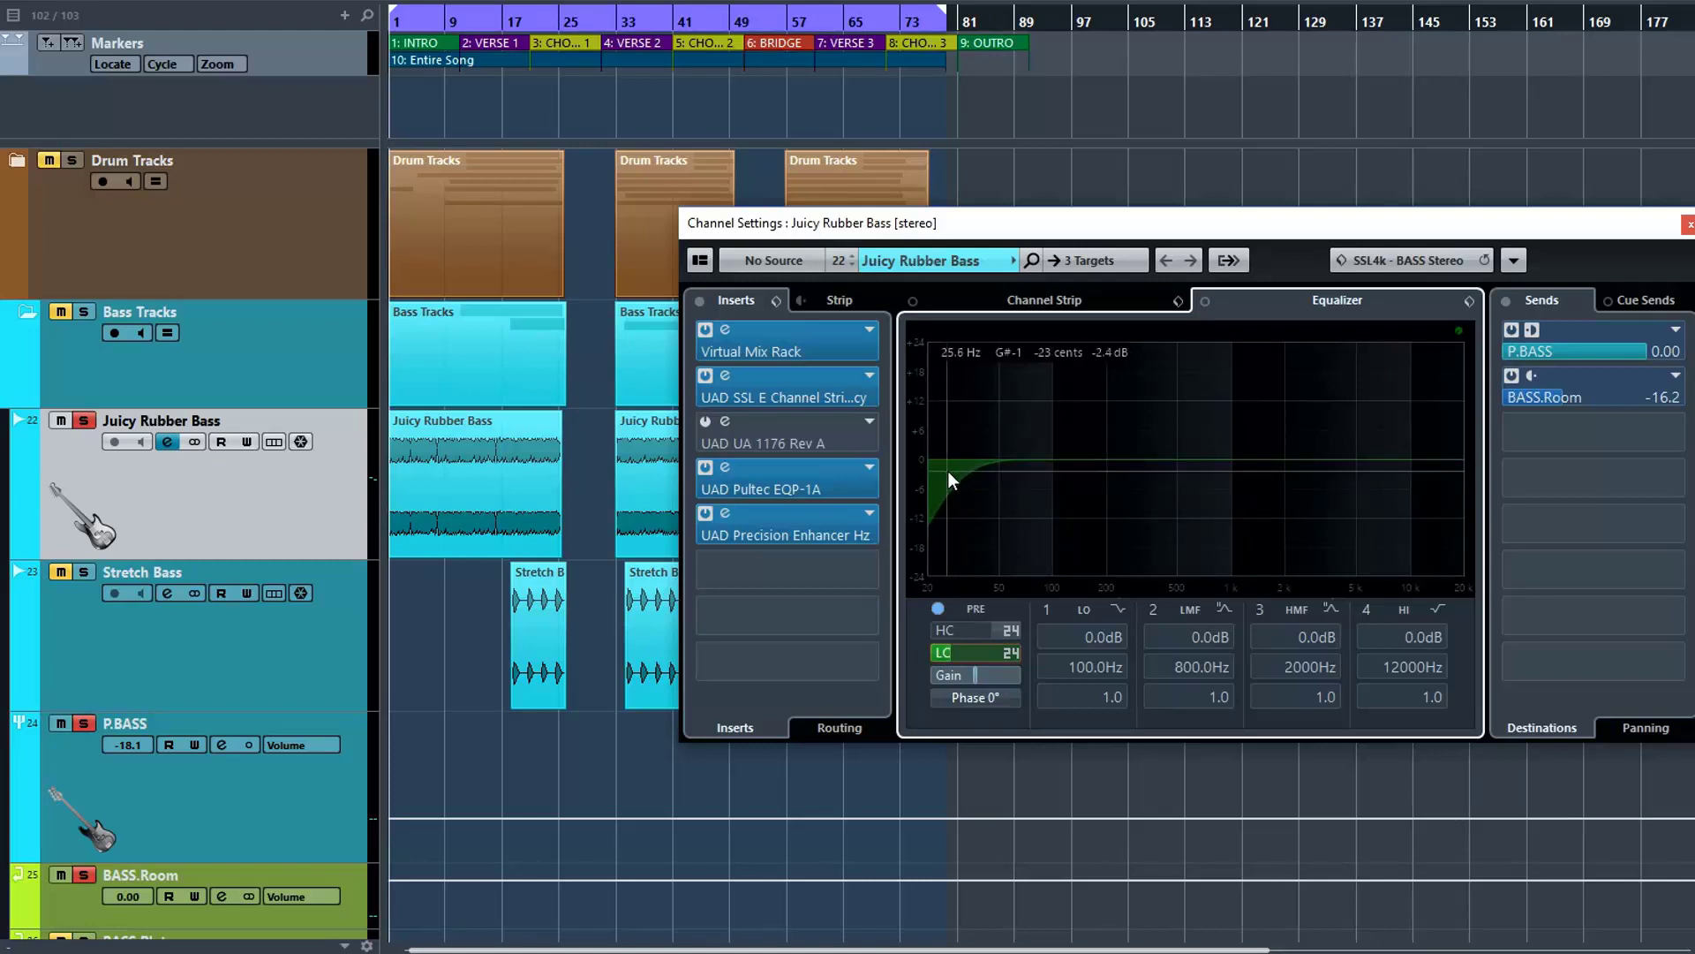
# - Move the solo from Juicy Rubber Bass to the Rimshot Drum track inside the expanded Drum Tracks folder
pyautogui.click(90, 418)
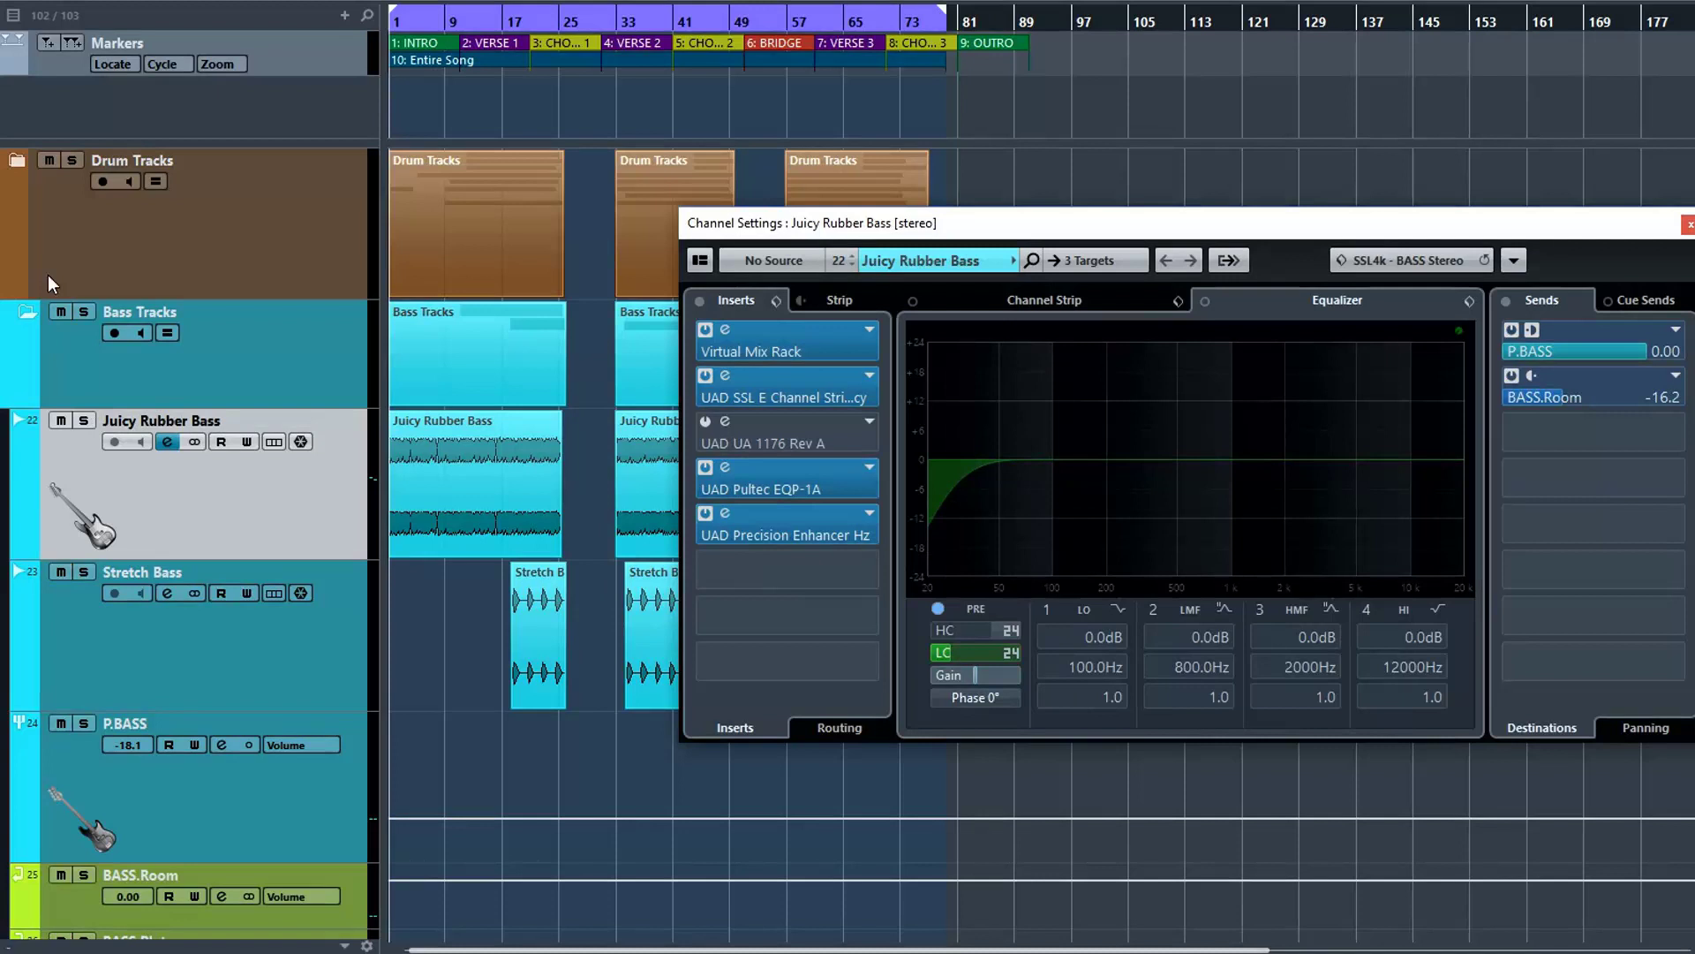
pyautogui.click(17, 164)
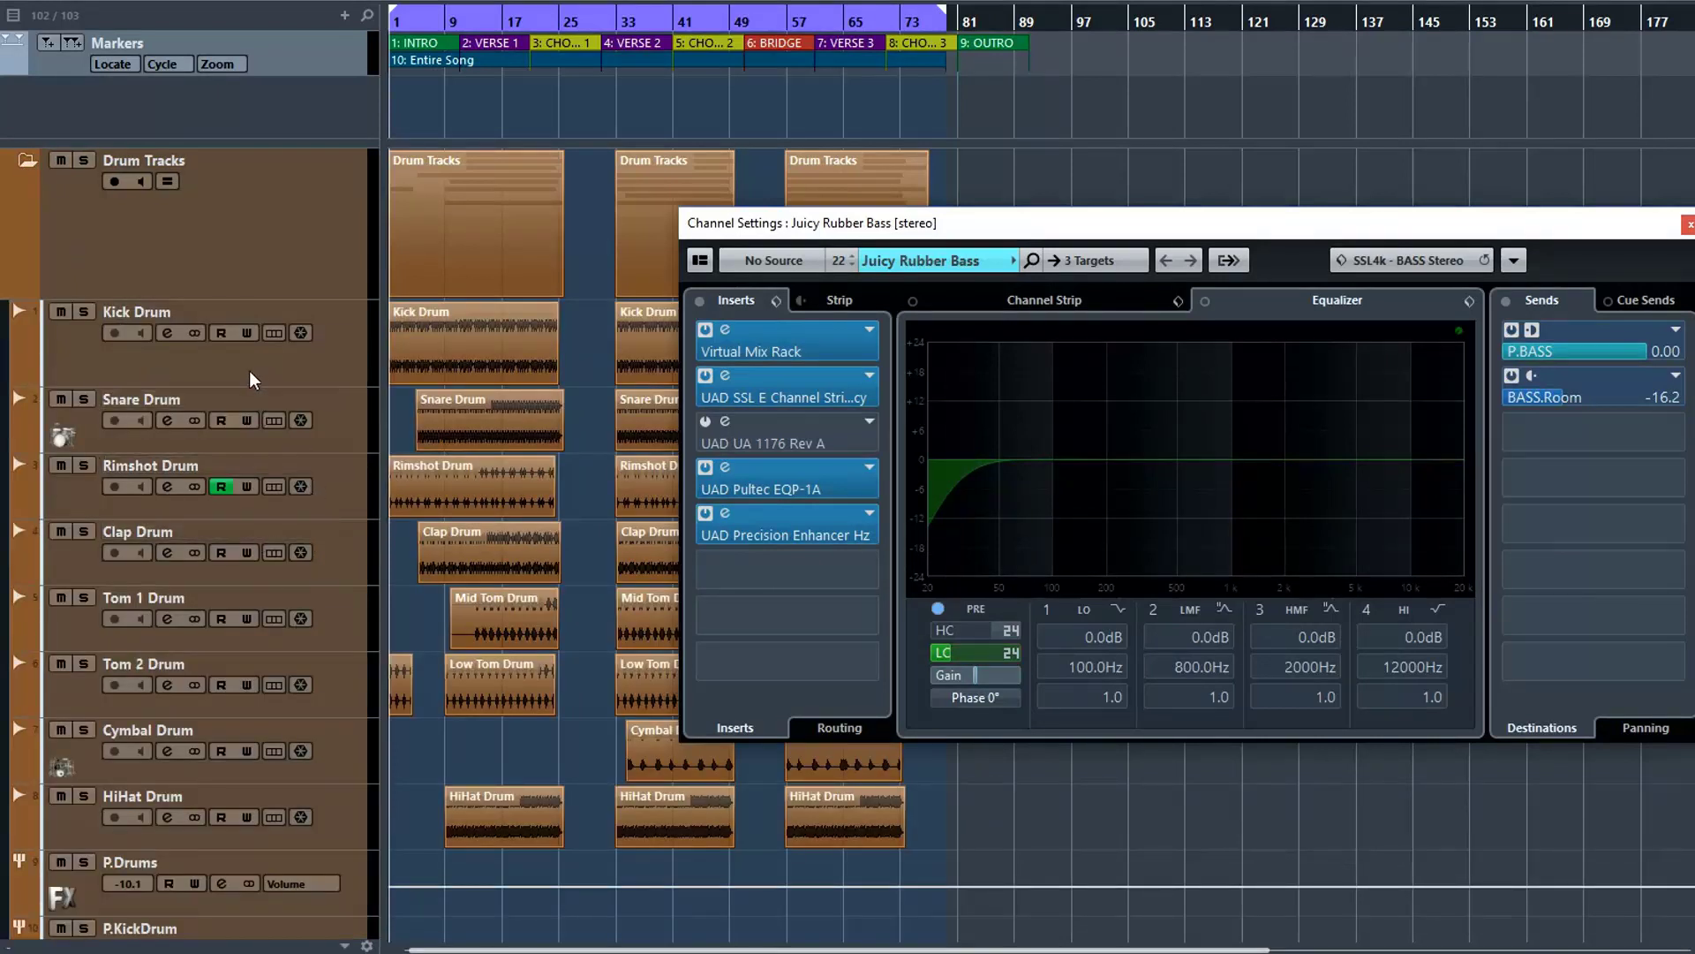
pyautogui.click(84, 313)
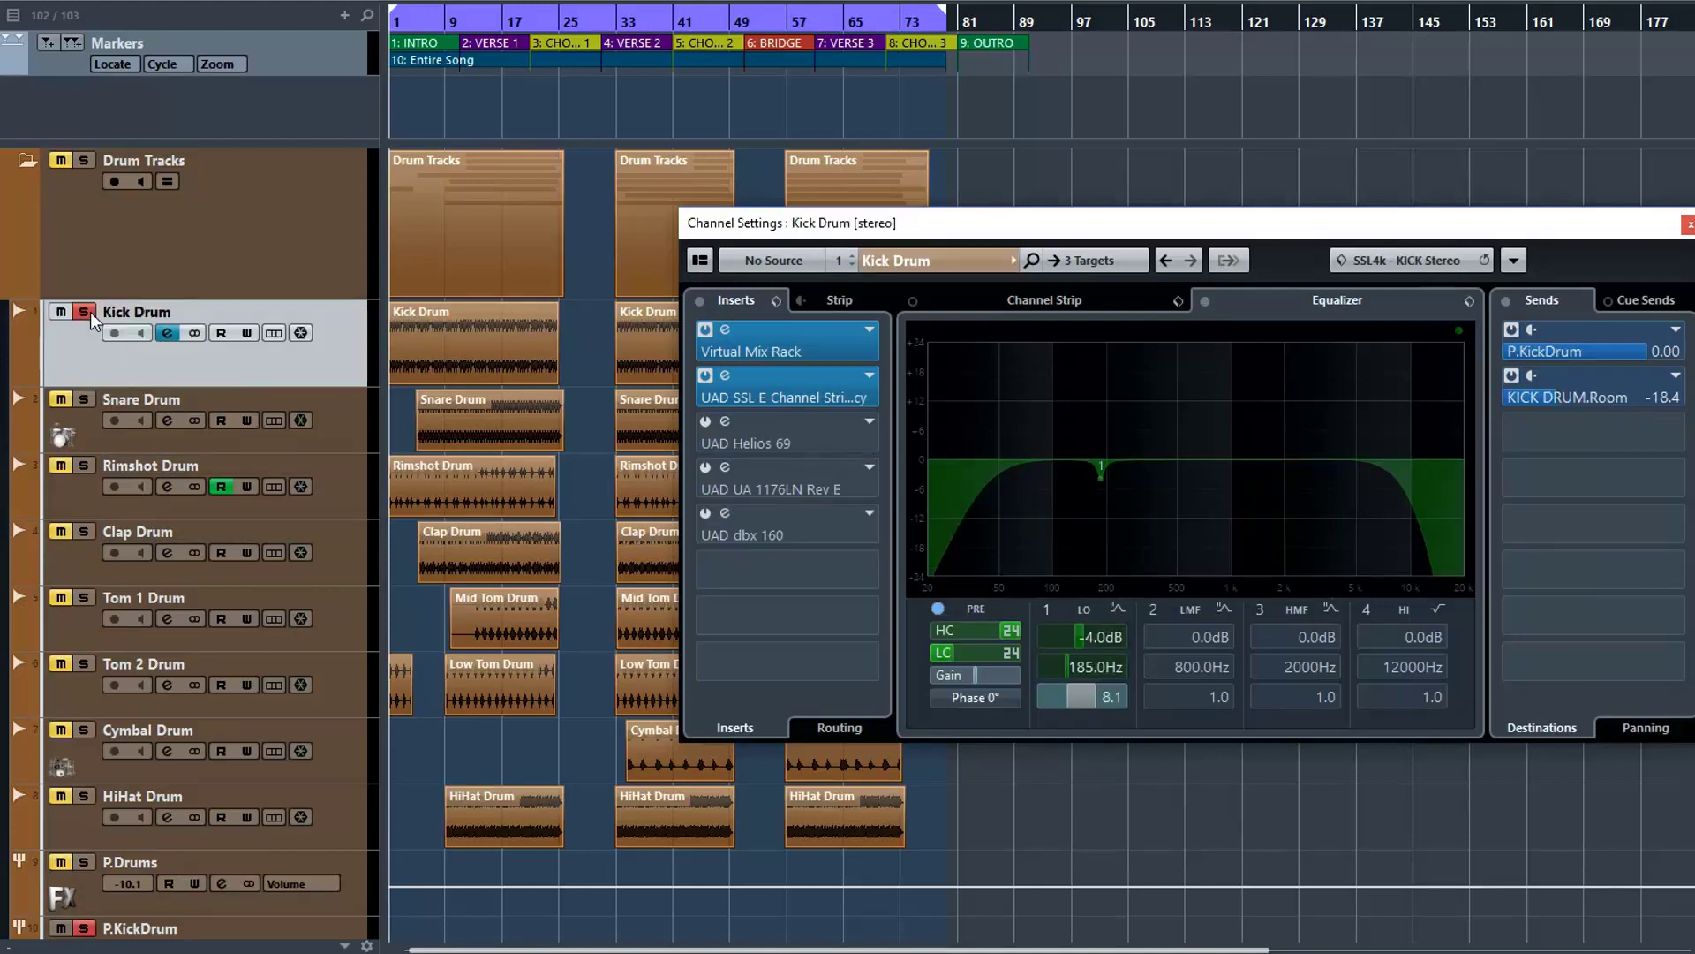
pyautogui.click(86, 313)
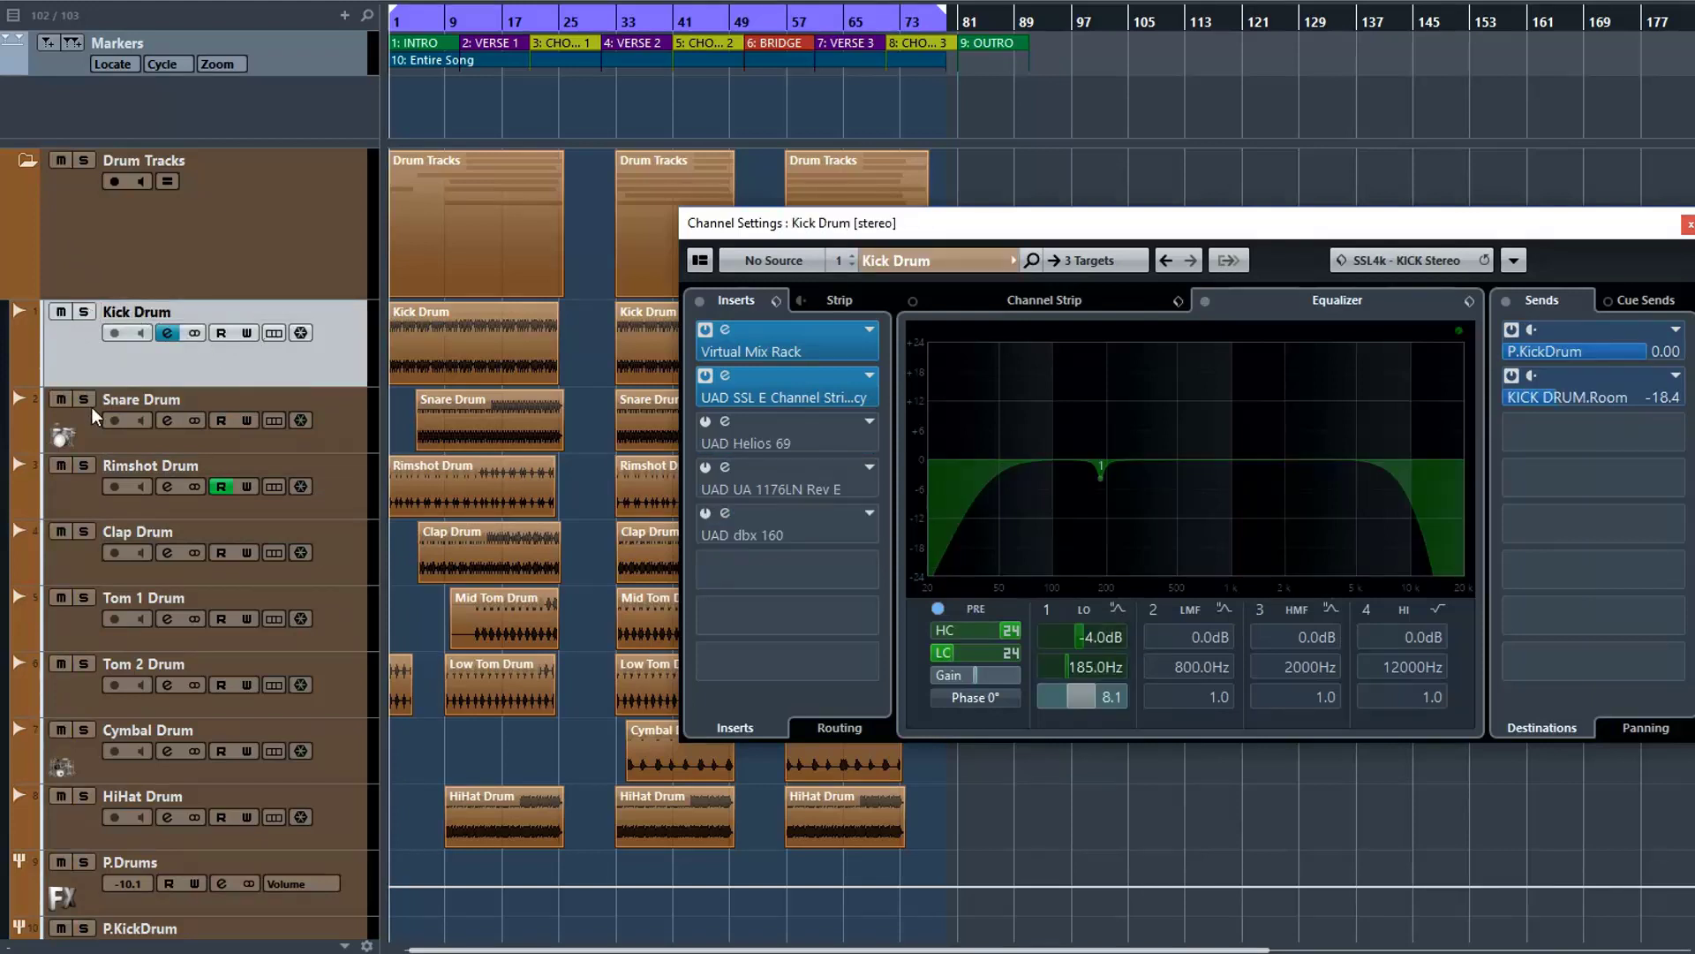
pyautogui.click(84, 465)
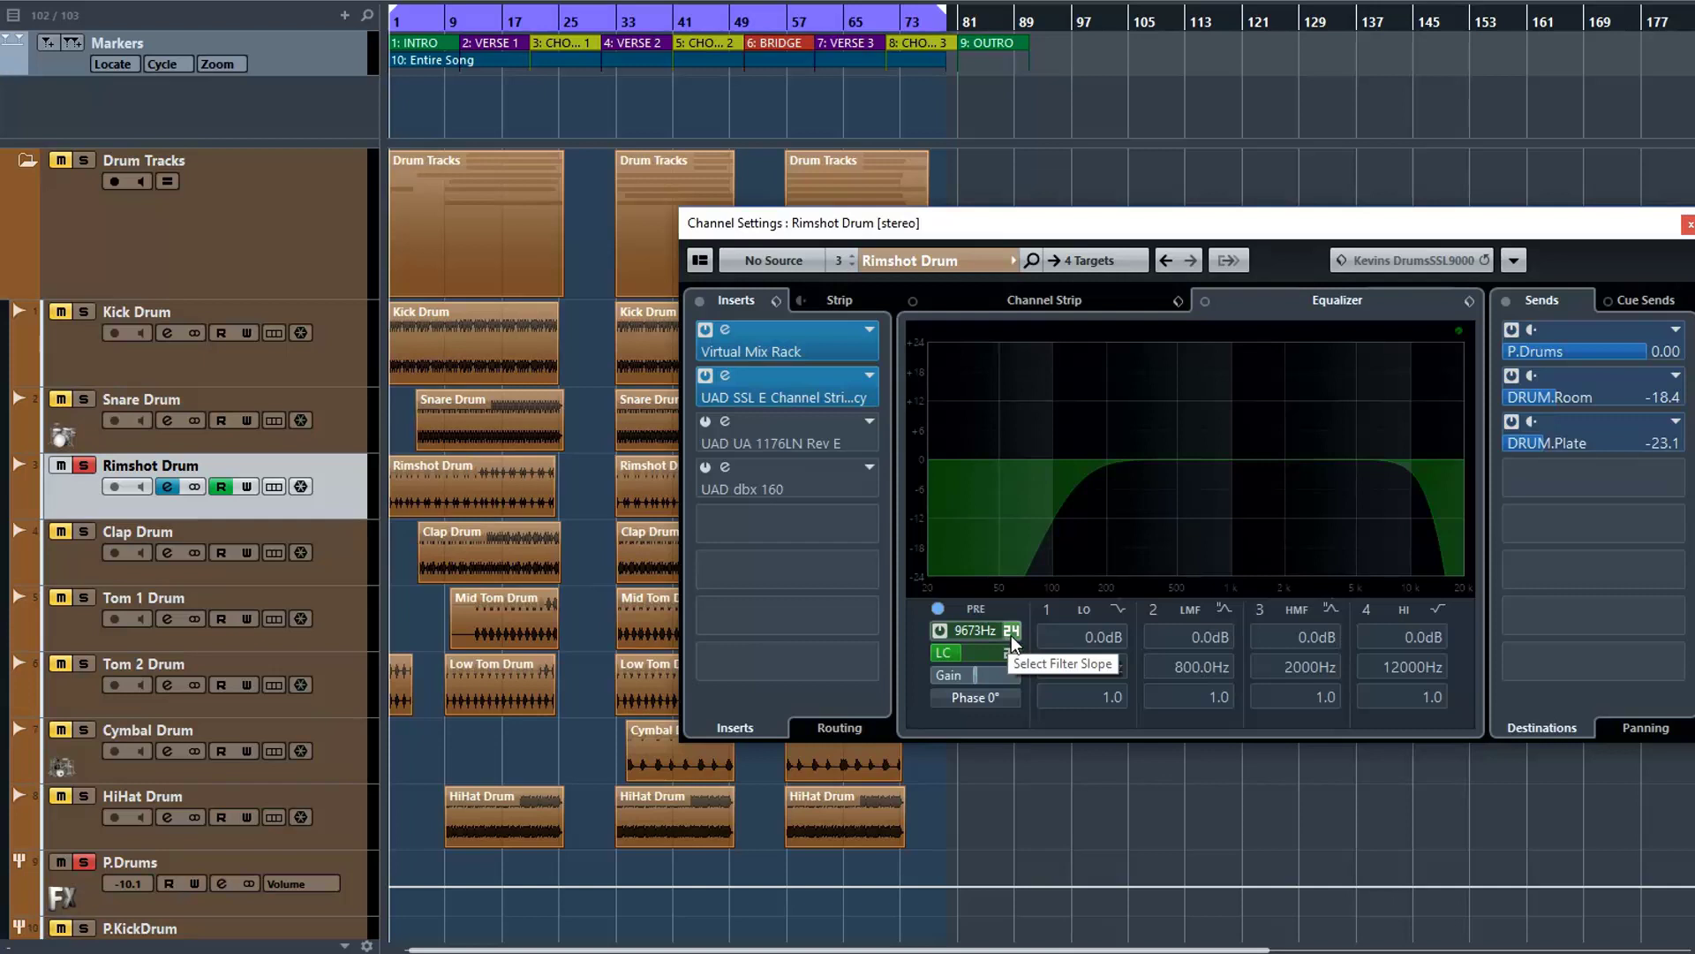
# - Start playback of the soloed rimshot and switch off its low-cut and high-cut filters
pyautogui.press('space')
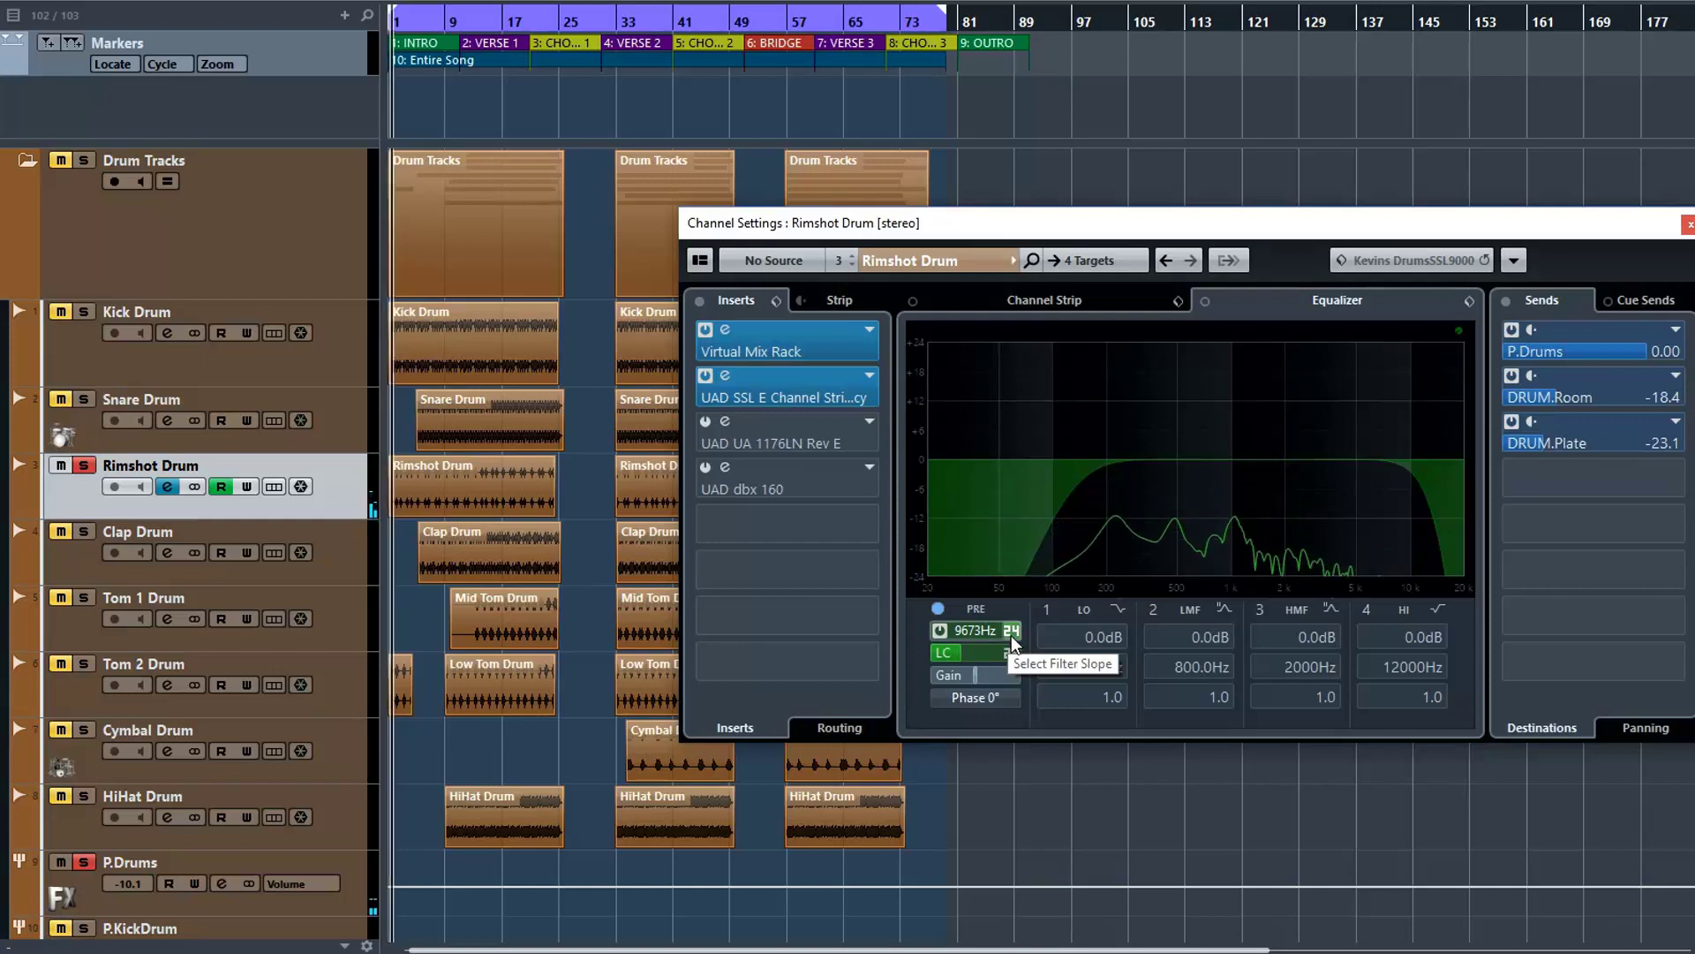
pyautogui.click(938, 653)
pyautogui.click(938, 630)
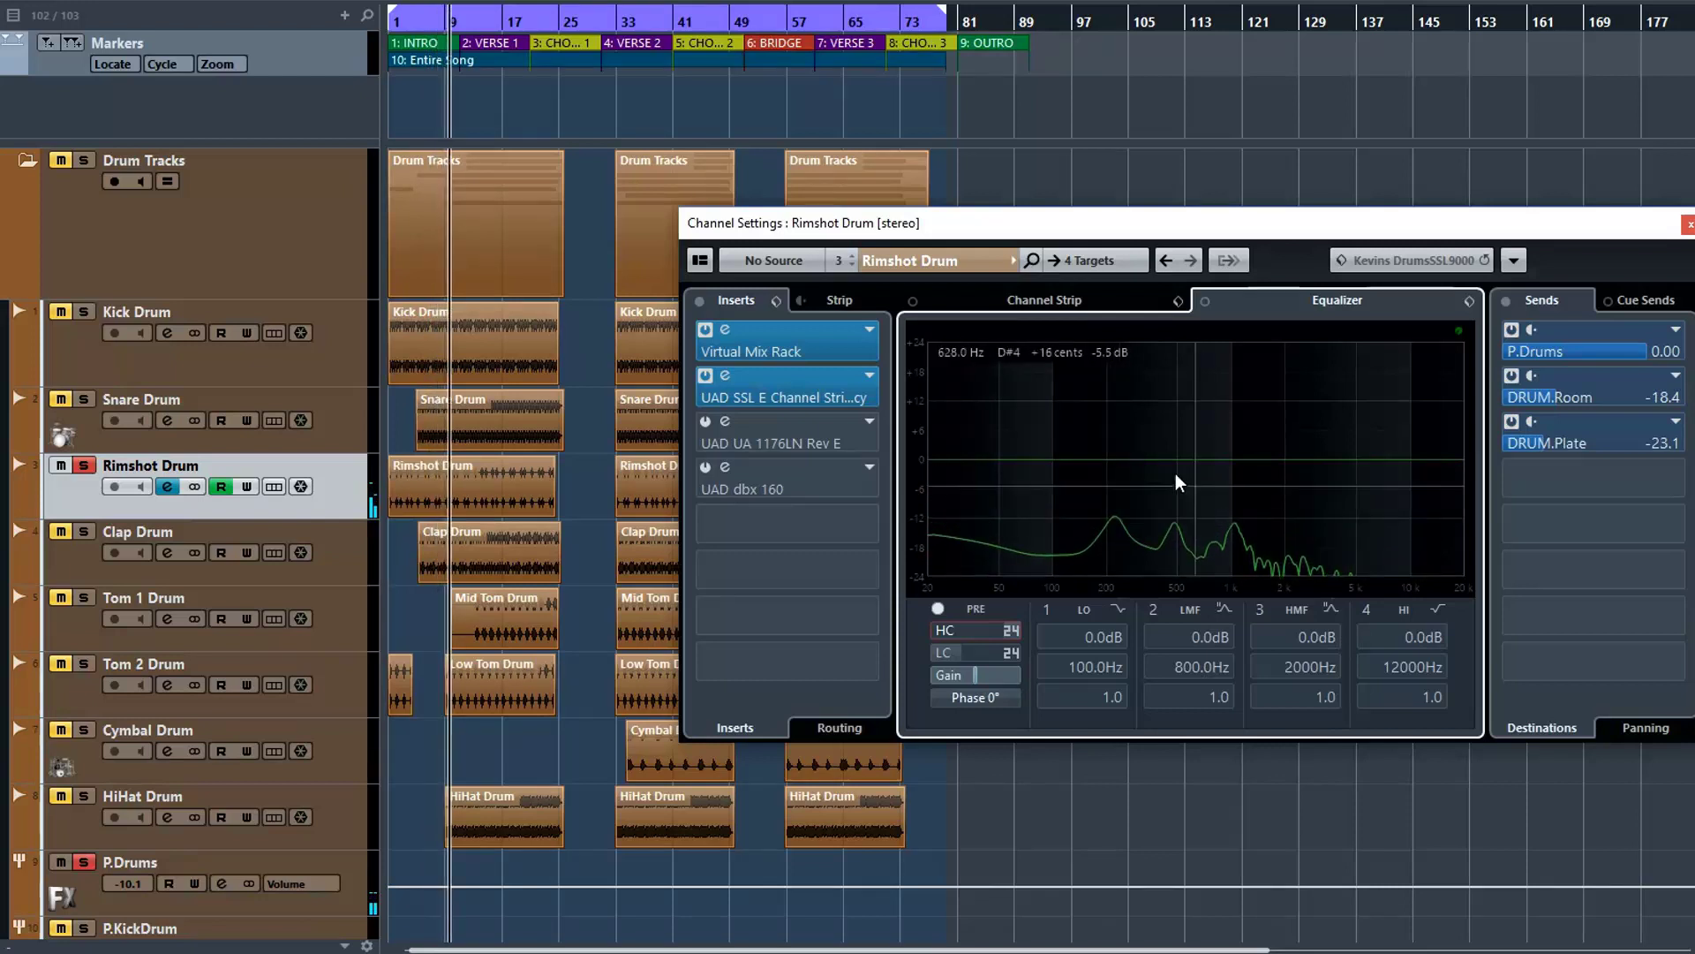
# - Turn the rimshot's low-cut filter back on during playback, followed by its high-cut filter
pyautogui.click(939, 652)
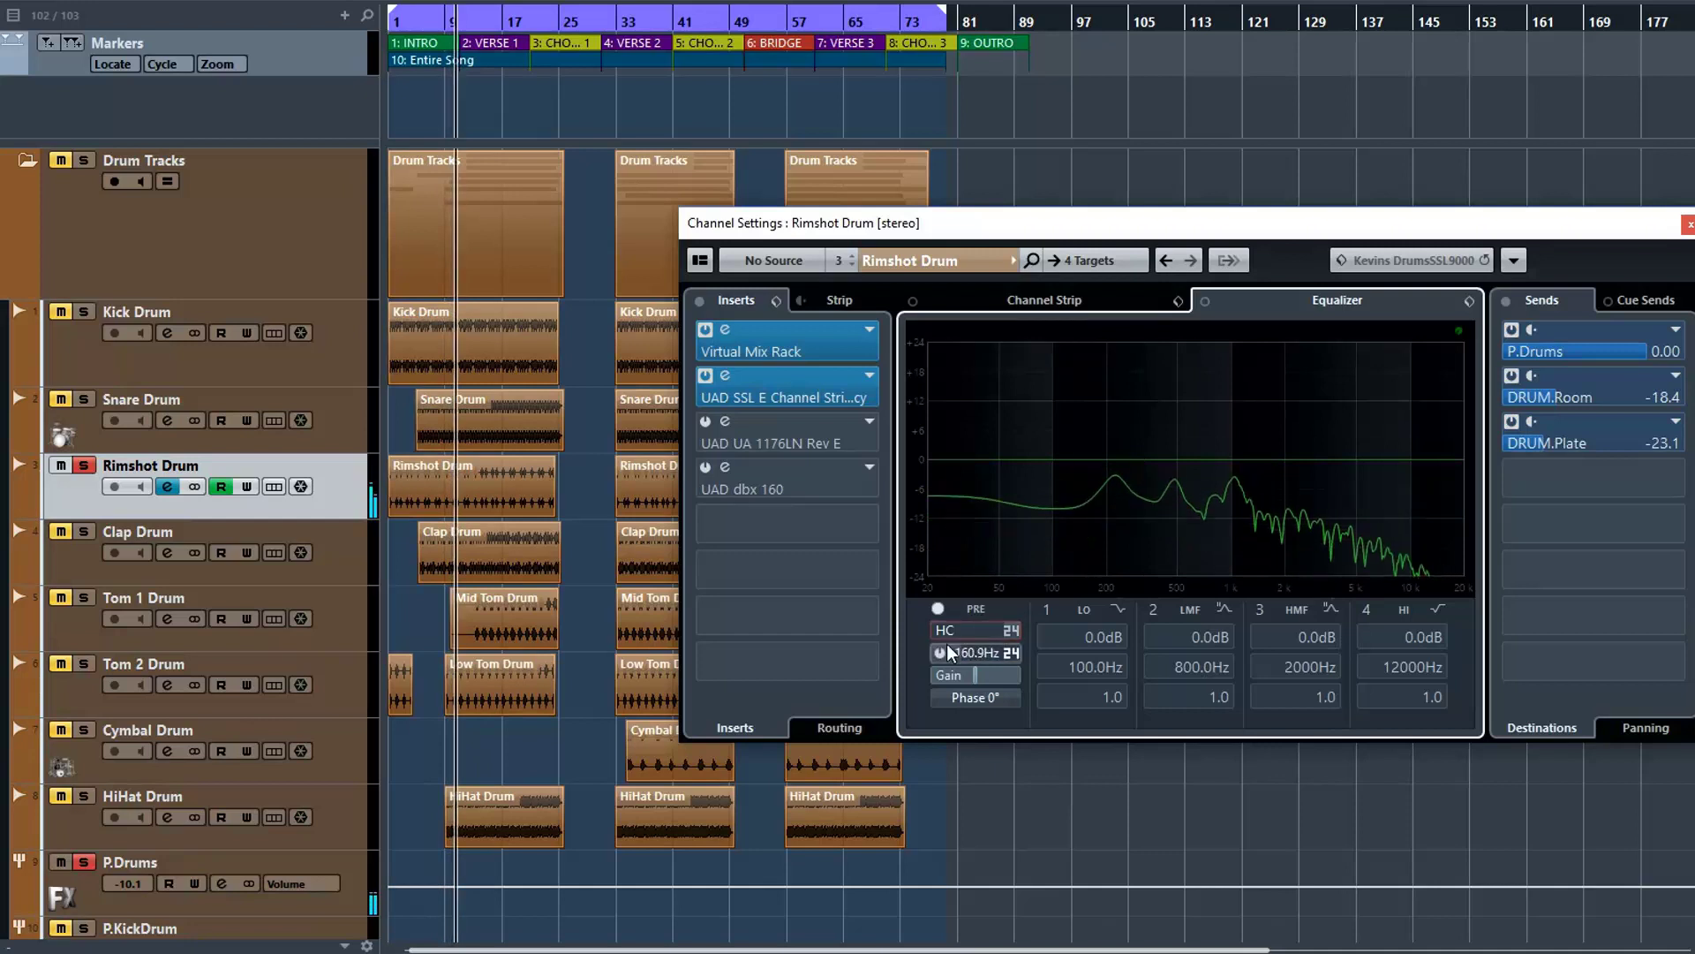
pyautogui.click(939, 652)
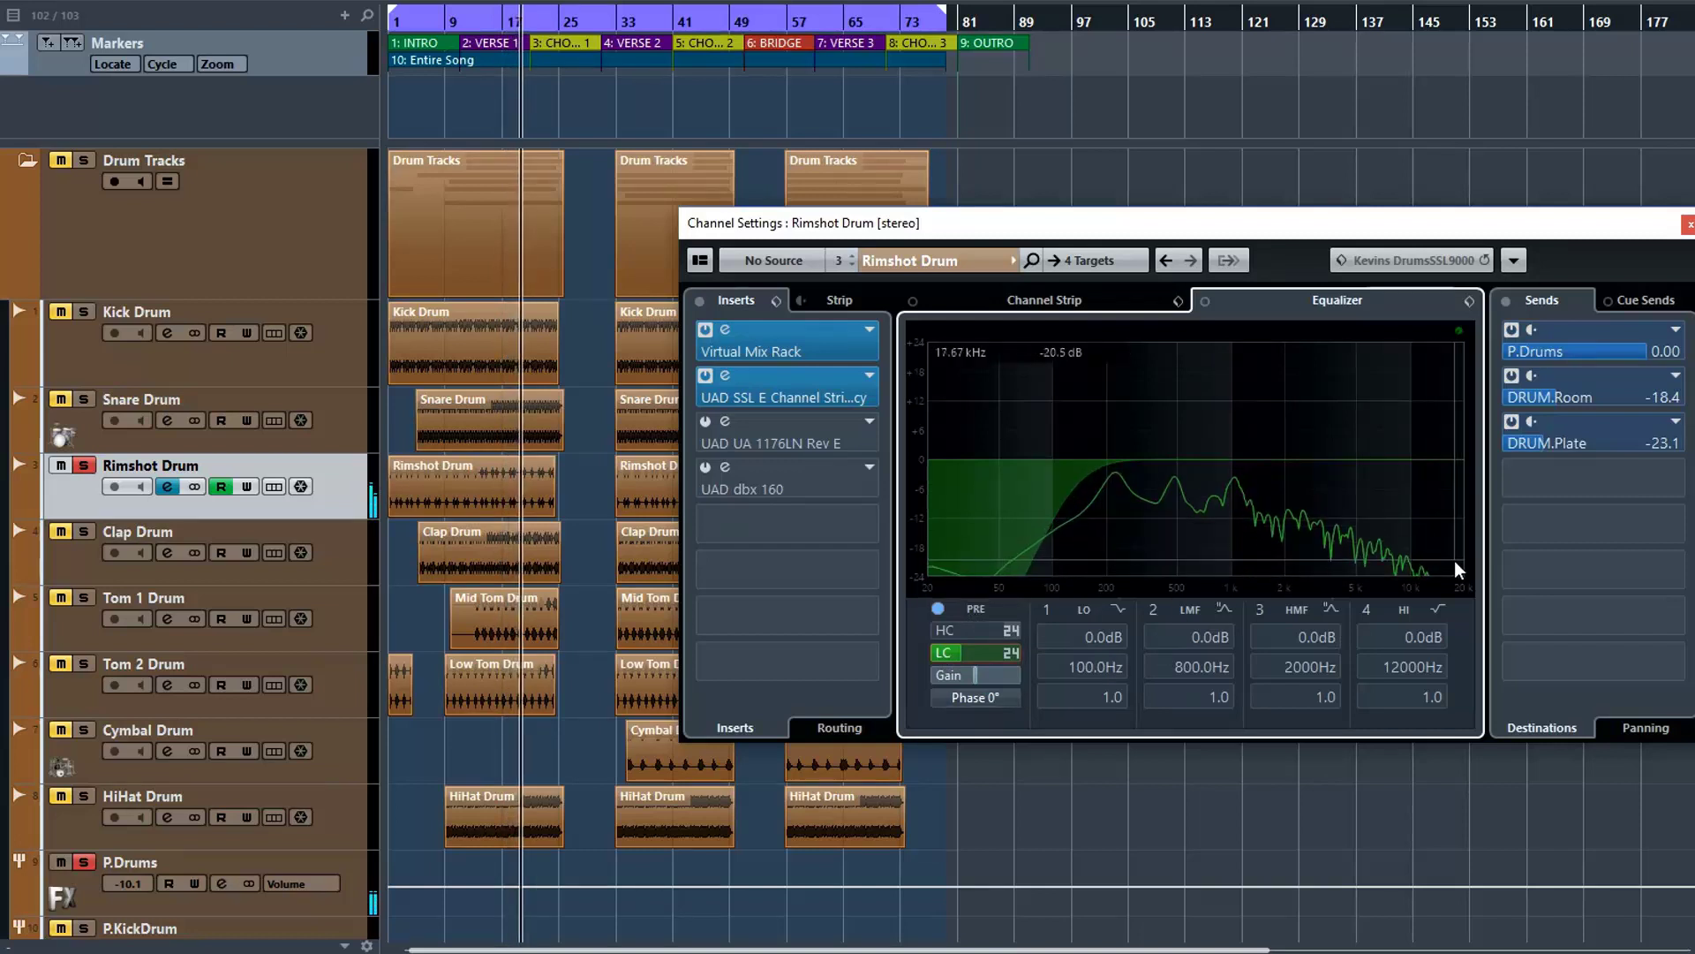
pyautogui.click(980, 629)
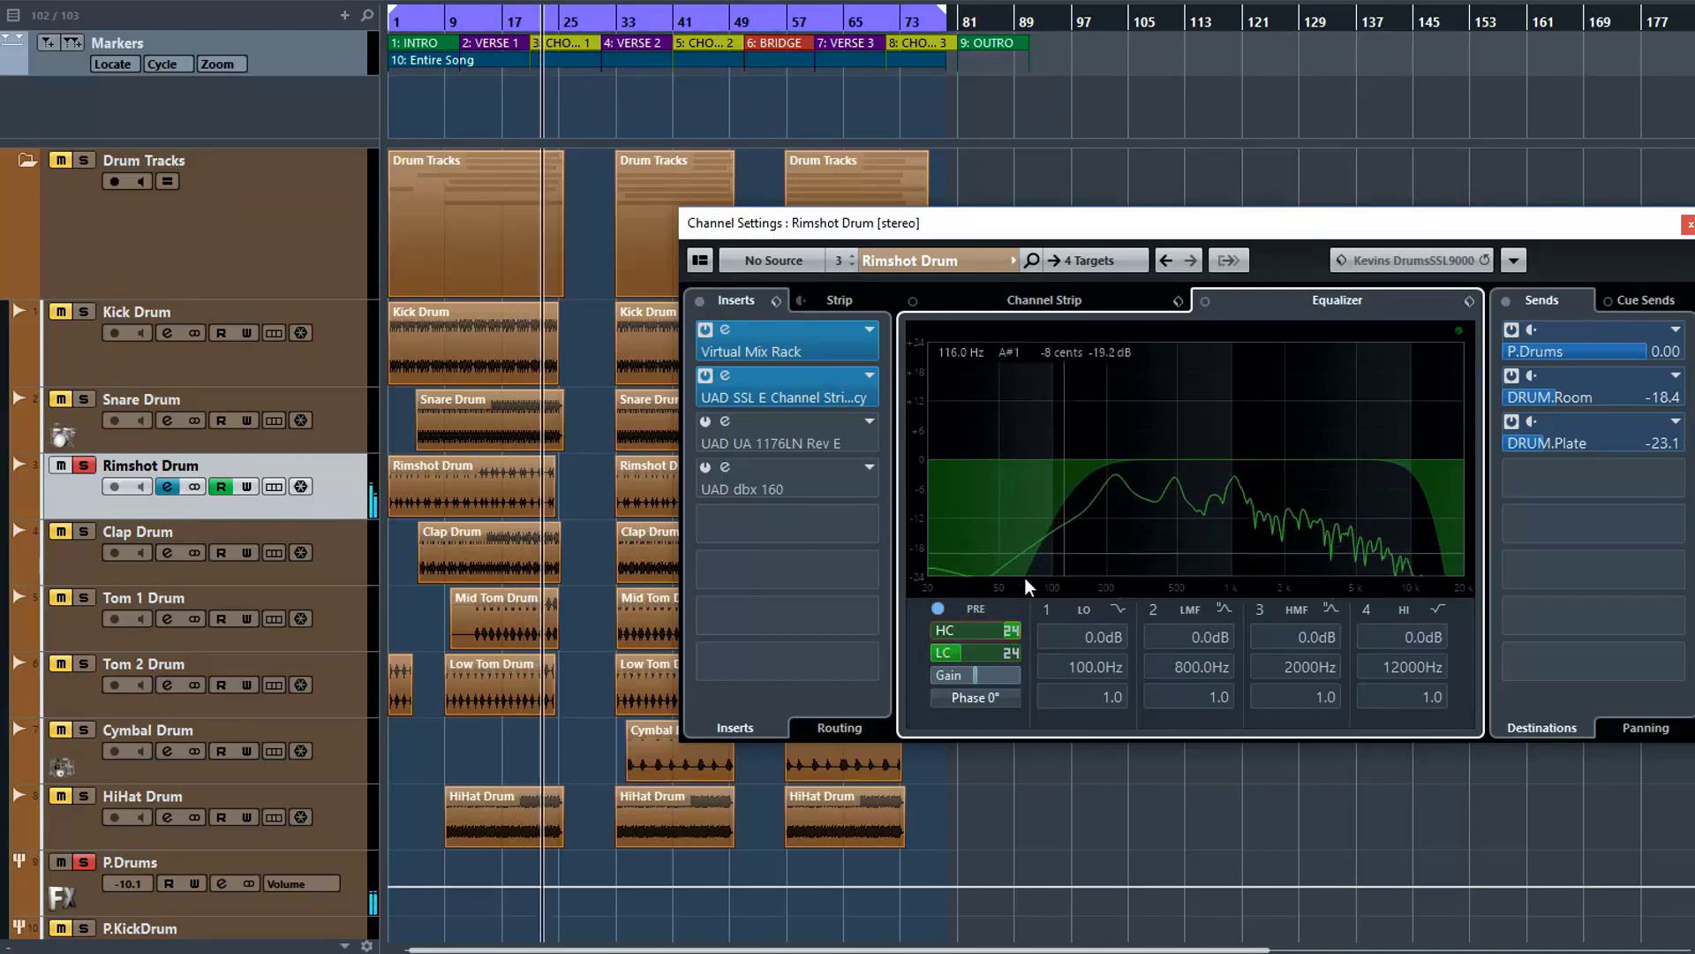
# - Sweep the rimshot's high-cut frequency down past 3773 Hz and 2193 Hz to about 640 Hz during playback
pyautogui.scroll(-10, 989, 631)
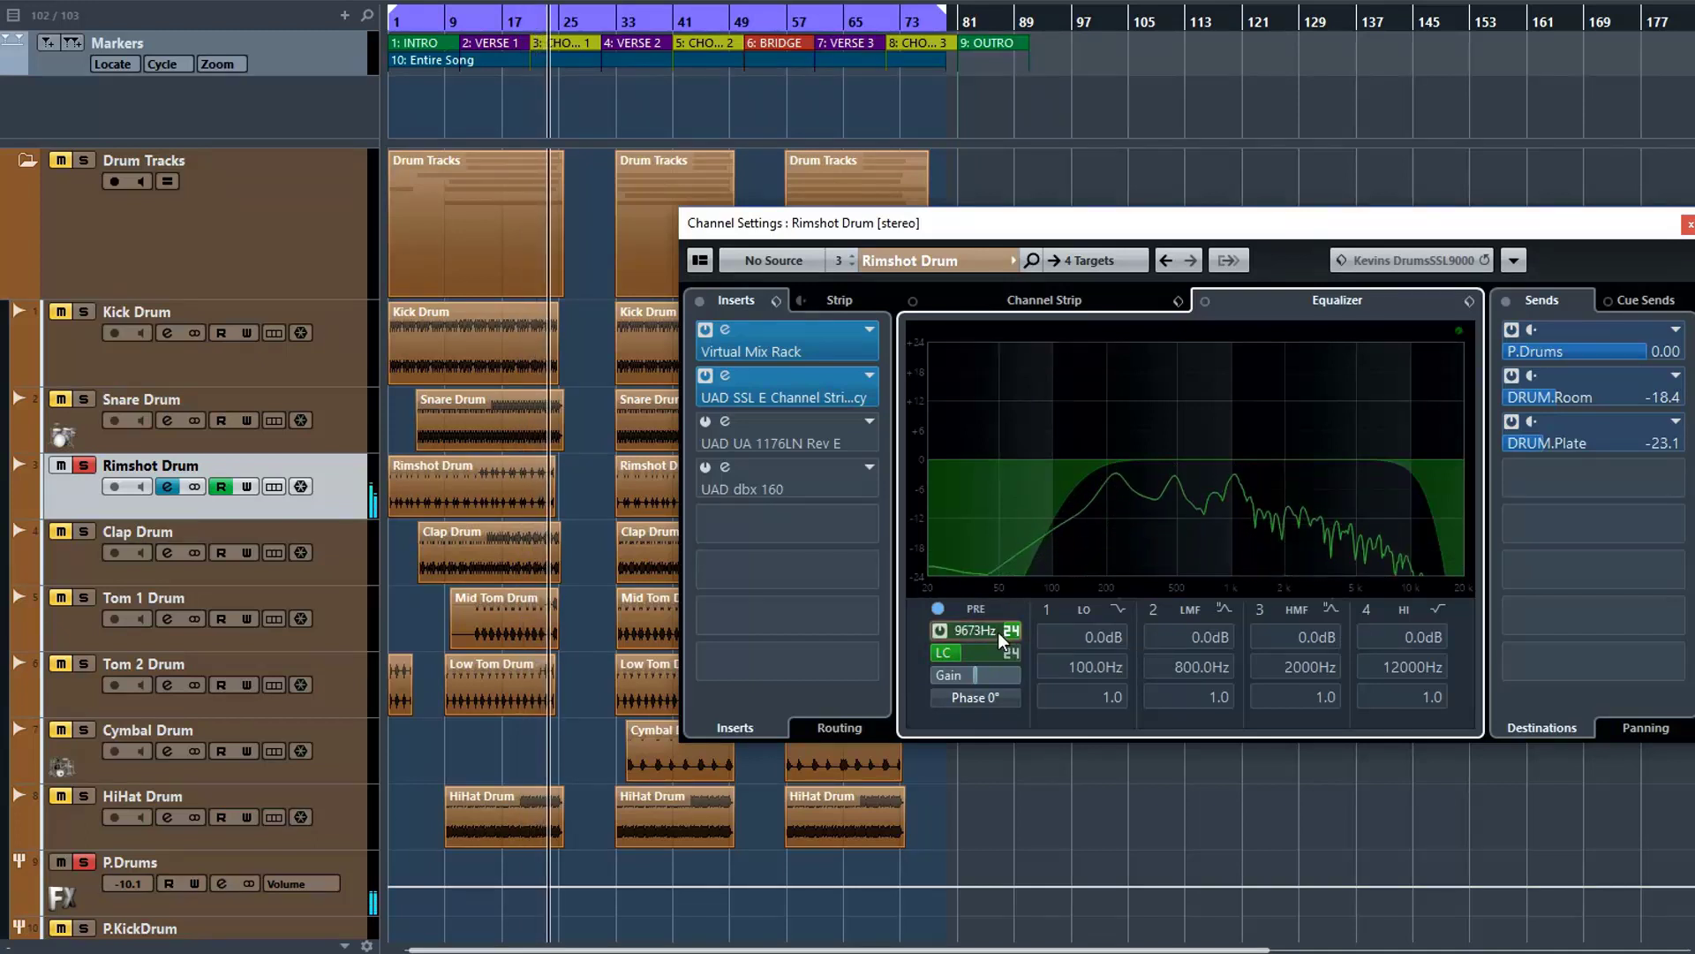
pyautogui.scroll(-5, 980, 633)
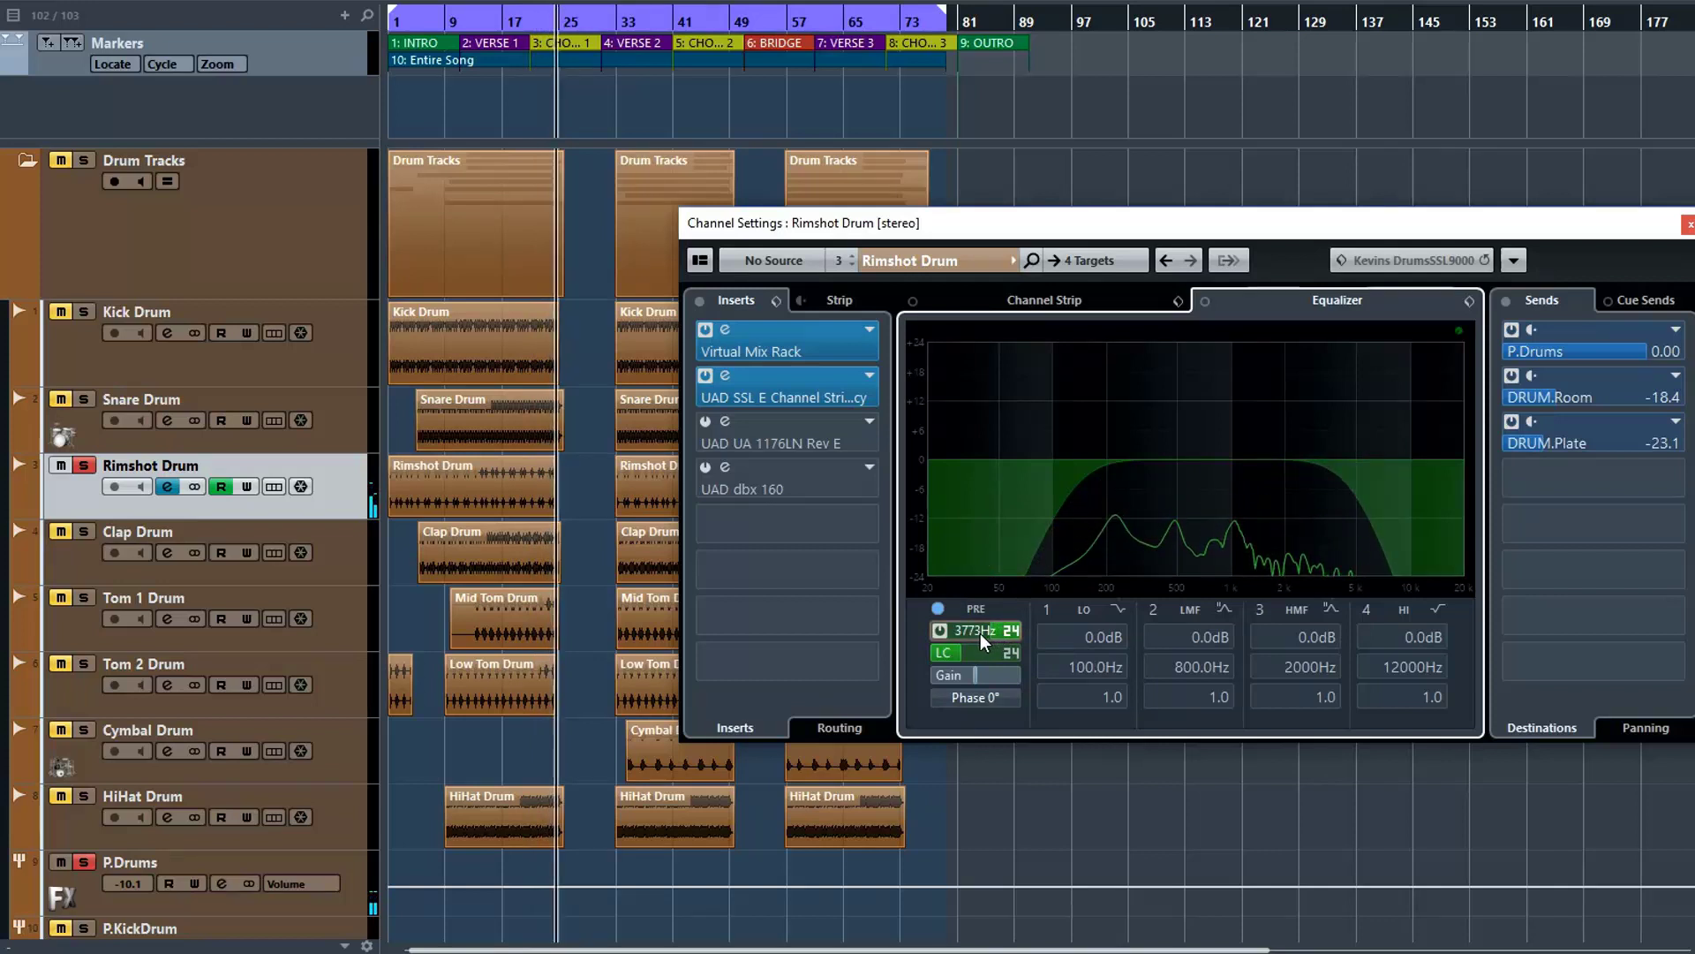
pyautogui.scroll(-1, 973, 633)
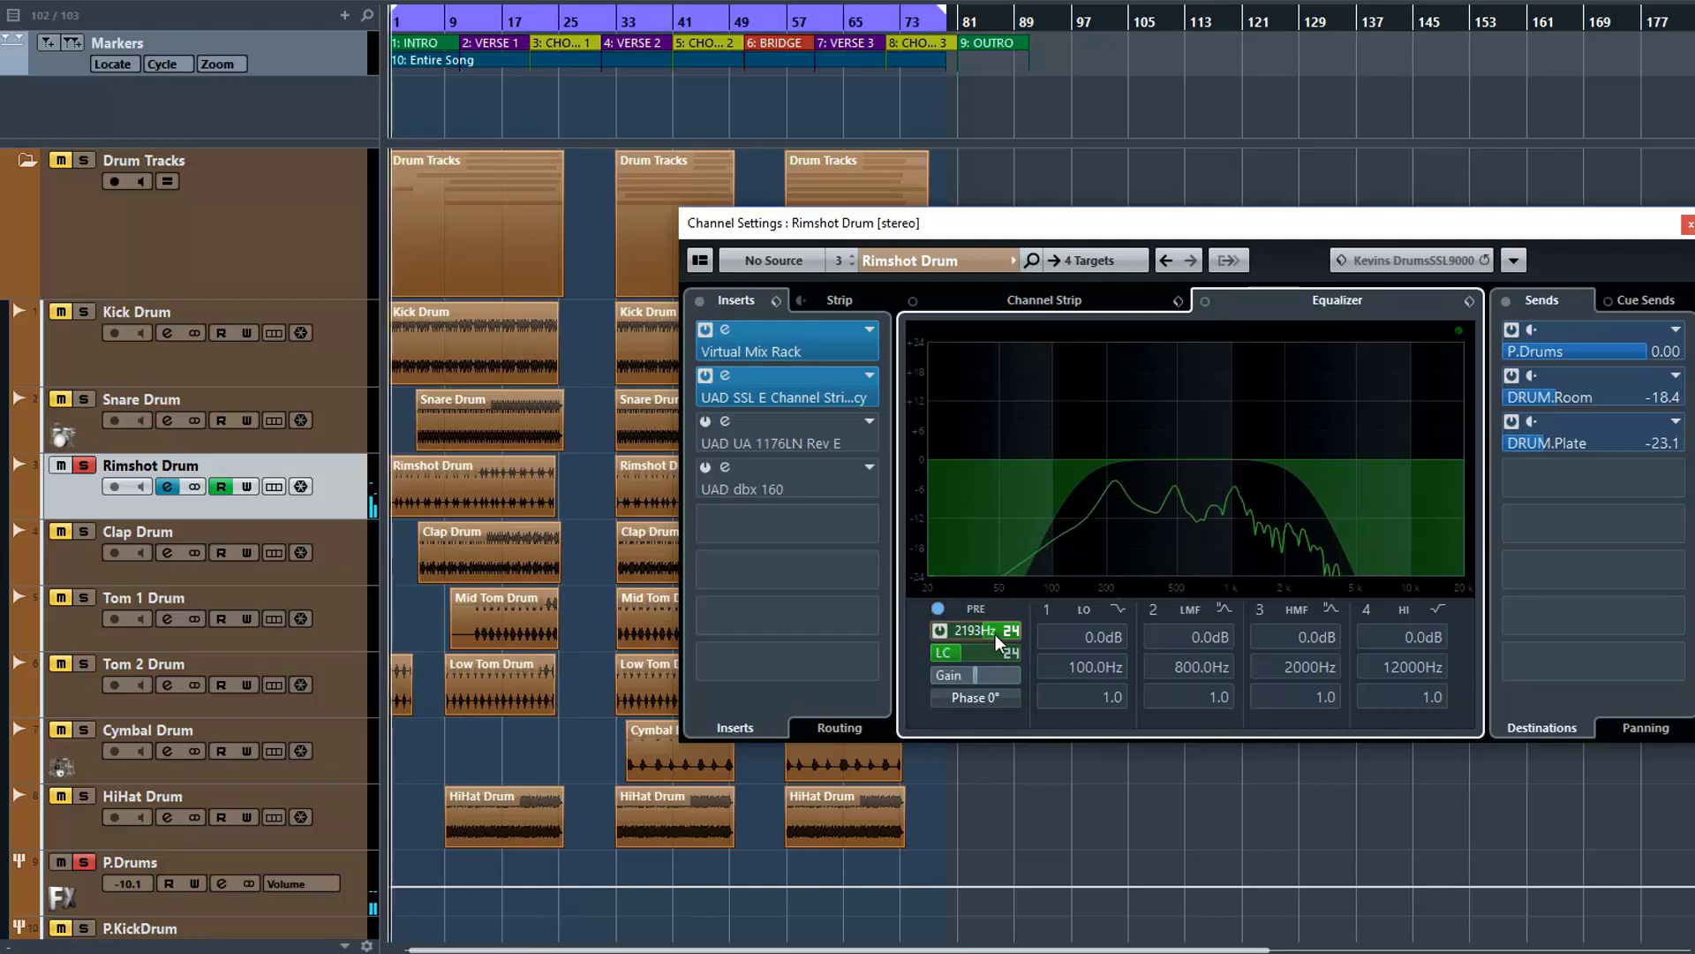
pyautogui.scroll(-3, 977, 632)
pyautogui.scroll(-10, 971, 632)
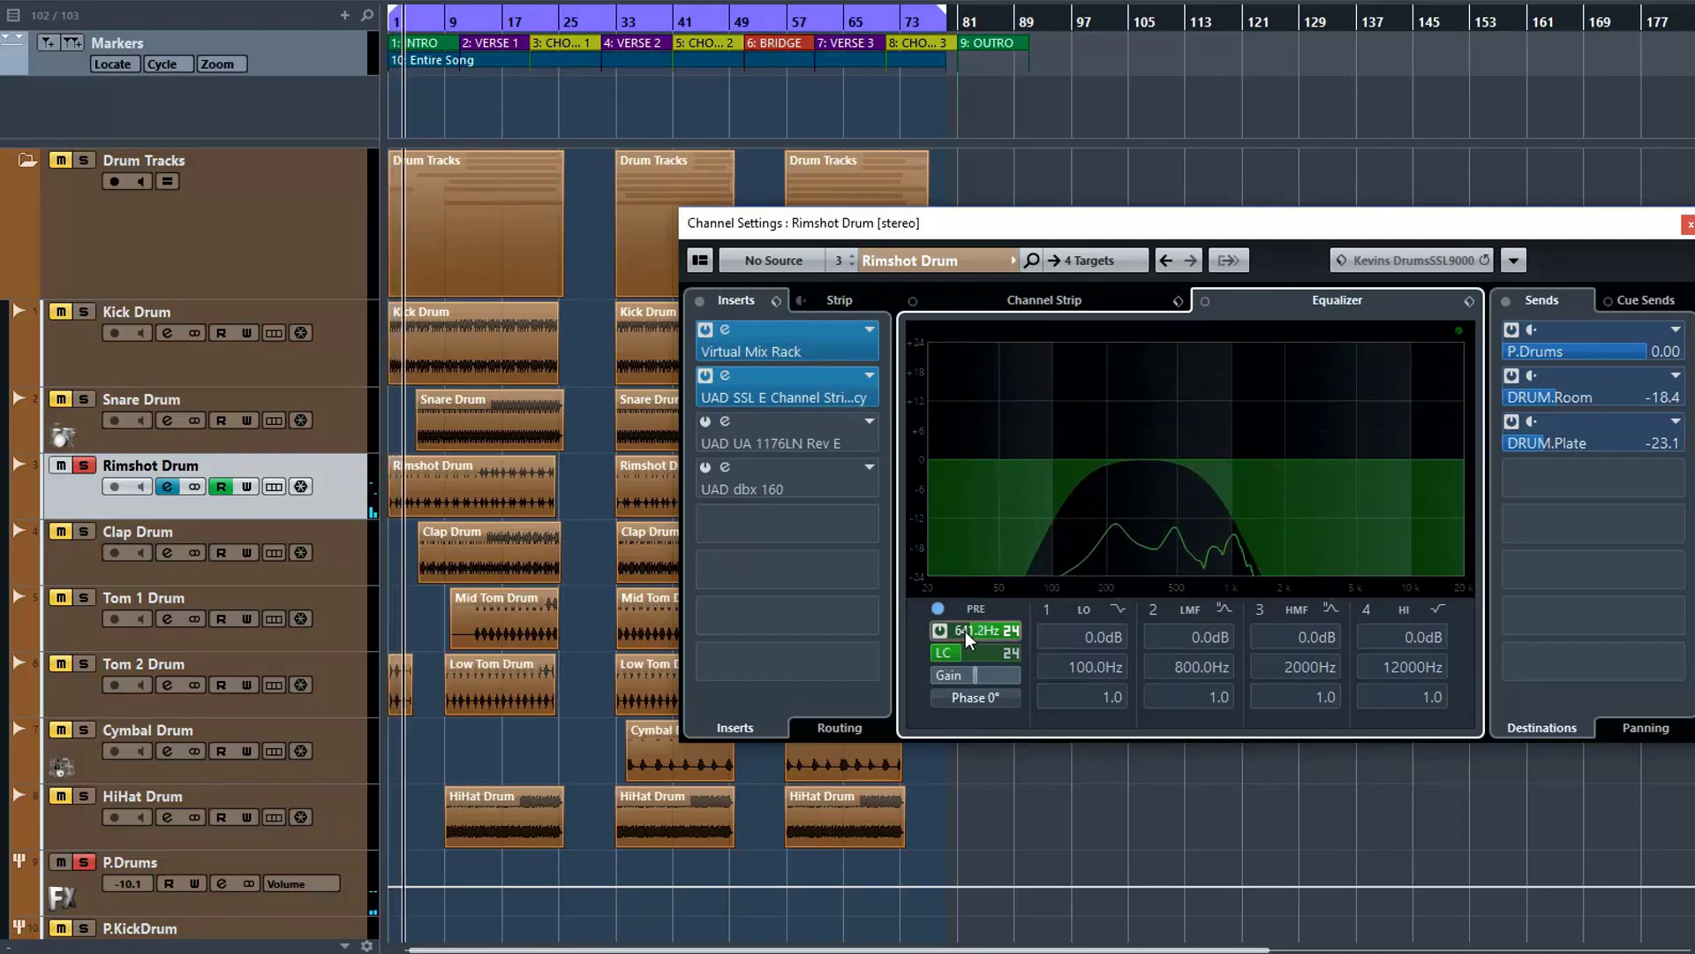
# - Raise the rimshot's high-cut to about 874 Hz, lower it to about 462 Hz, and bring it back up to the high frequencies
pyautogui.scroll(2, 966, 630)
pyautogui.scroll(1, 970, 629)
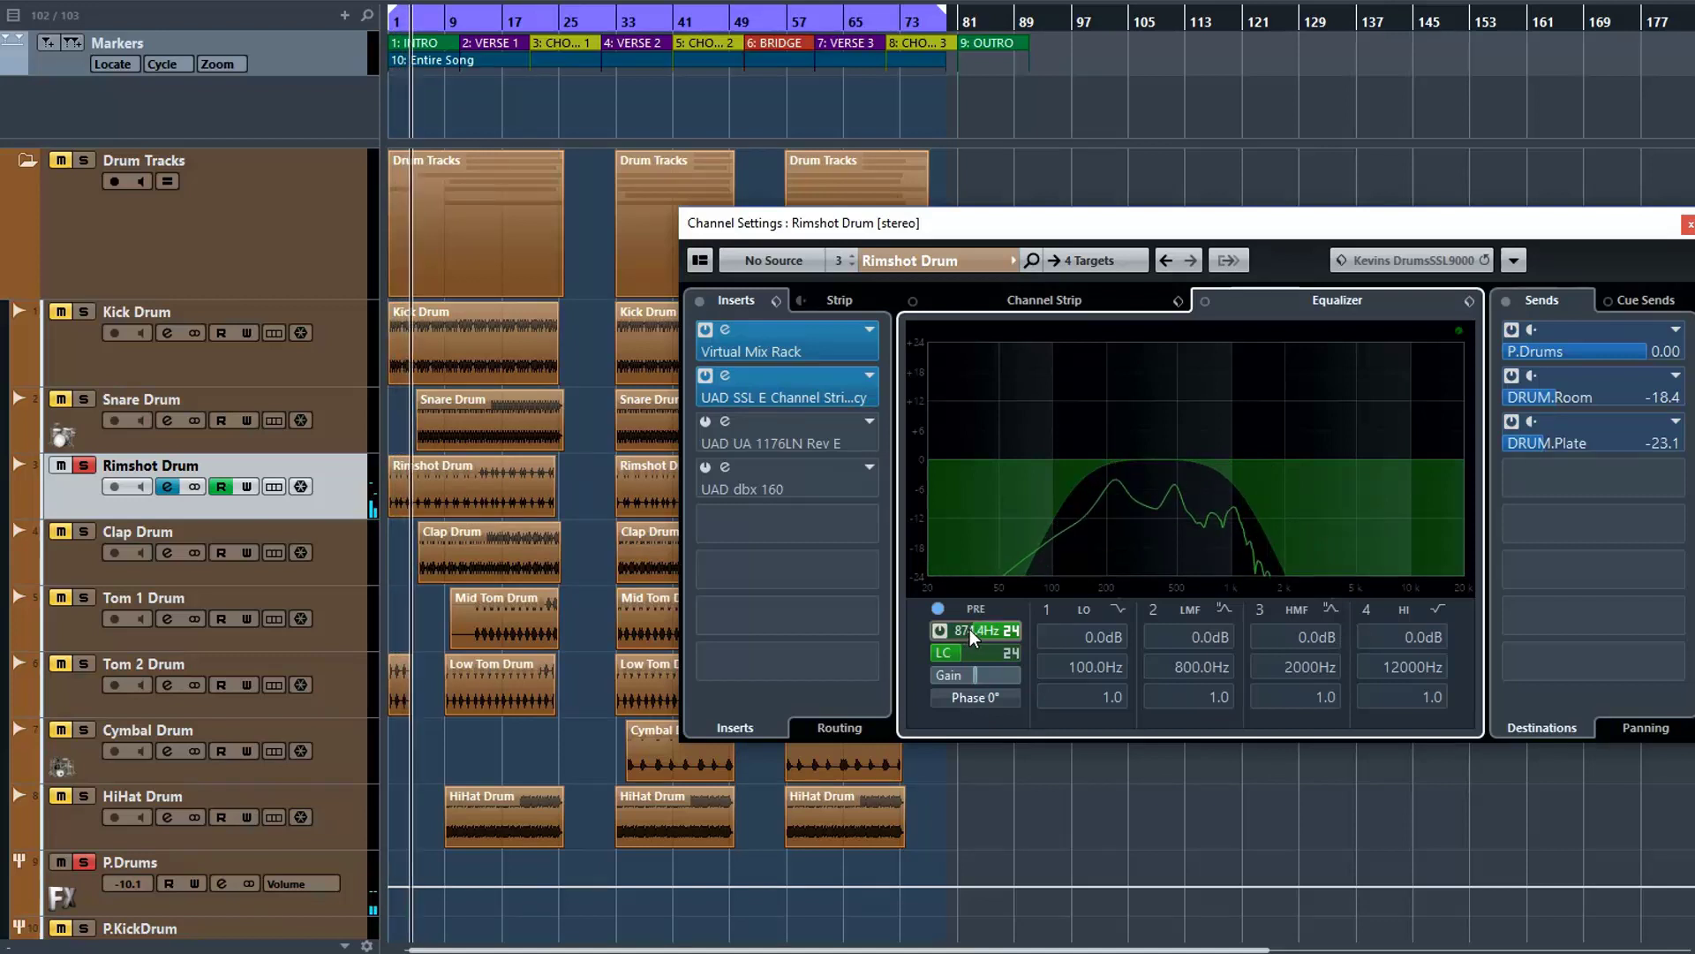
pyautogui.scroll(6, 969, 629)
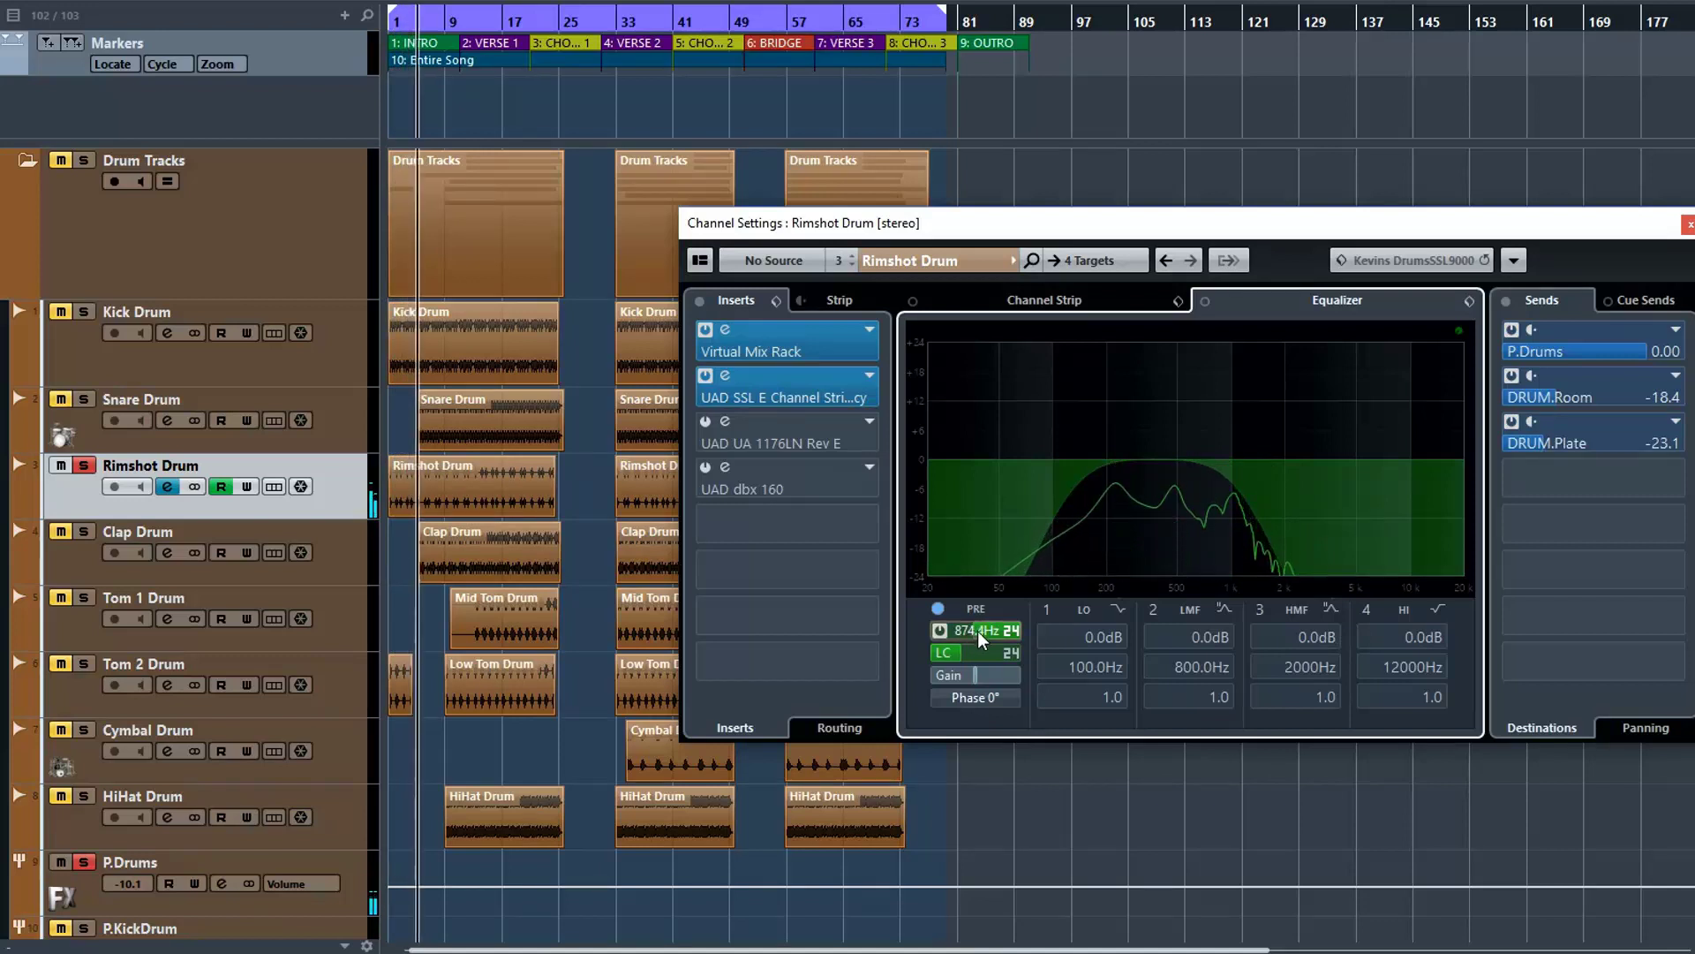
pyautogui.scroll(-11, 984, 630)
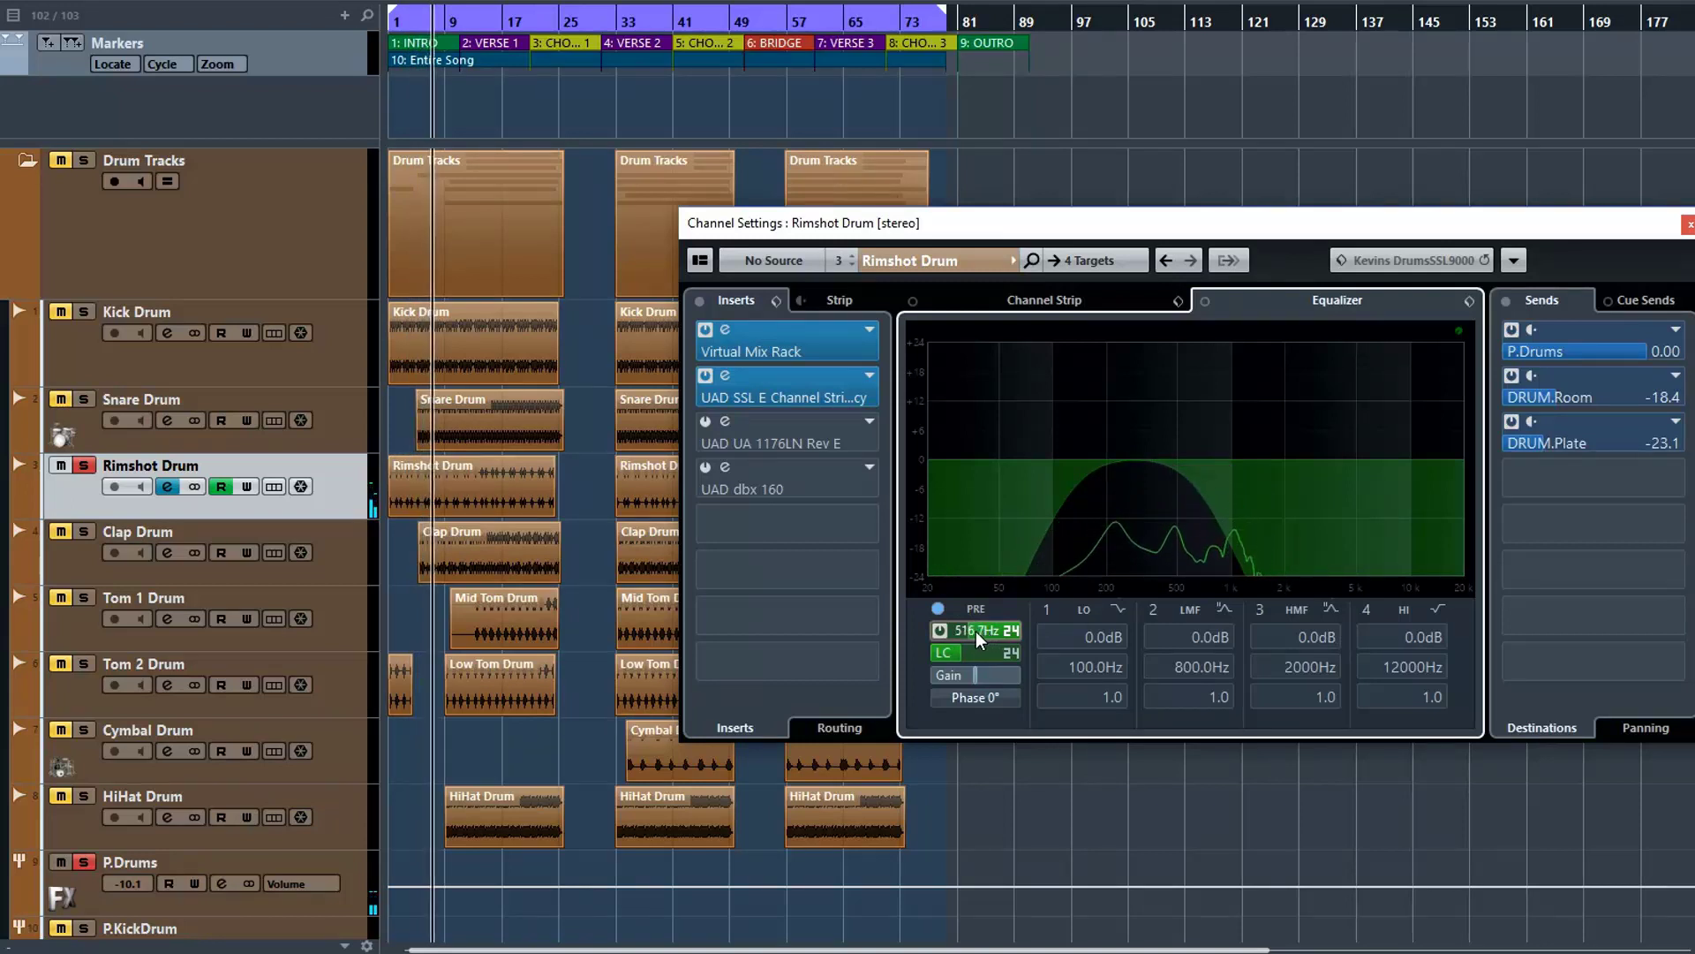
pyautogui.scroll(-1, 976, 632)
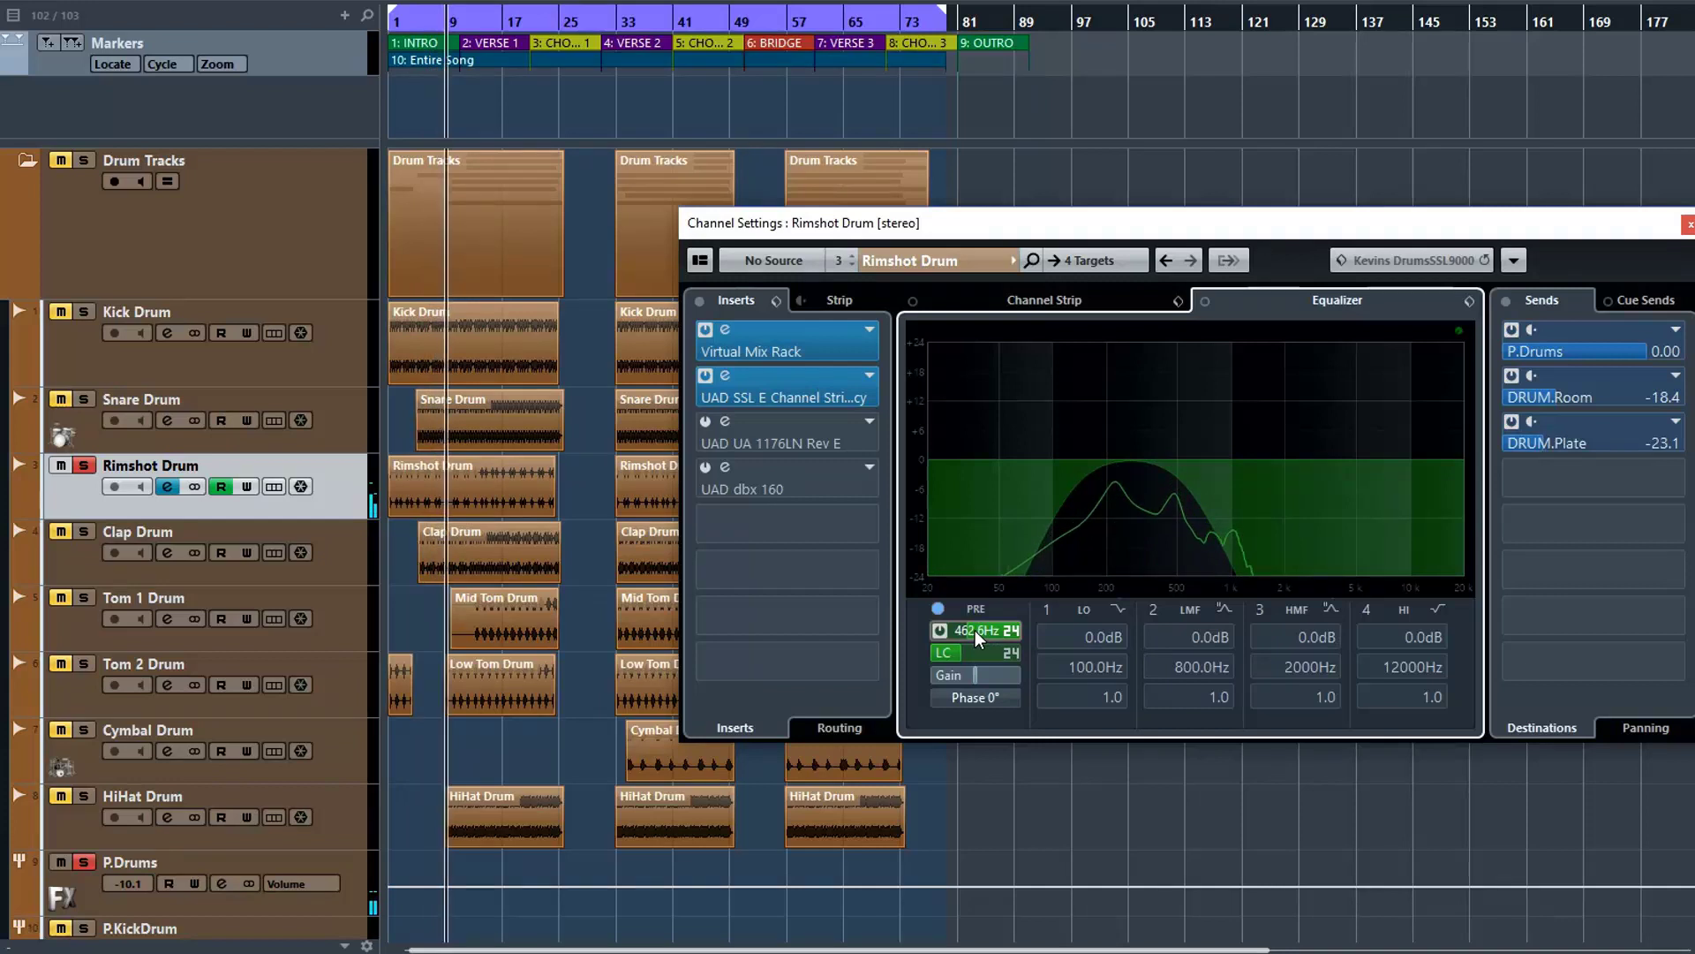
pyautogui.moveTo(976, 631); pyautogui.dragTo(1011, 637)
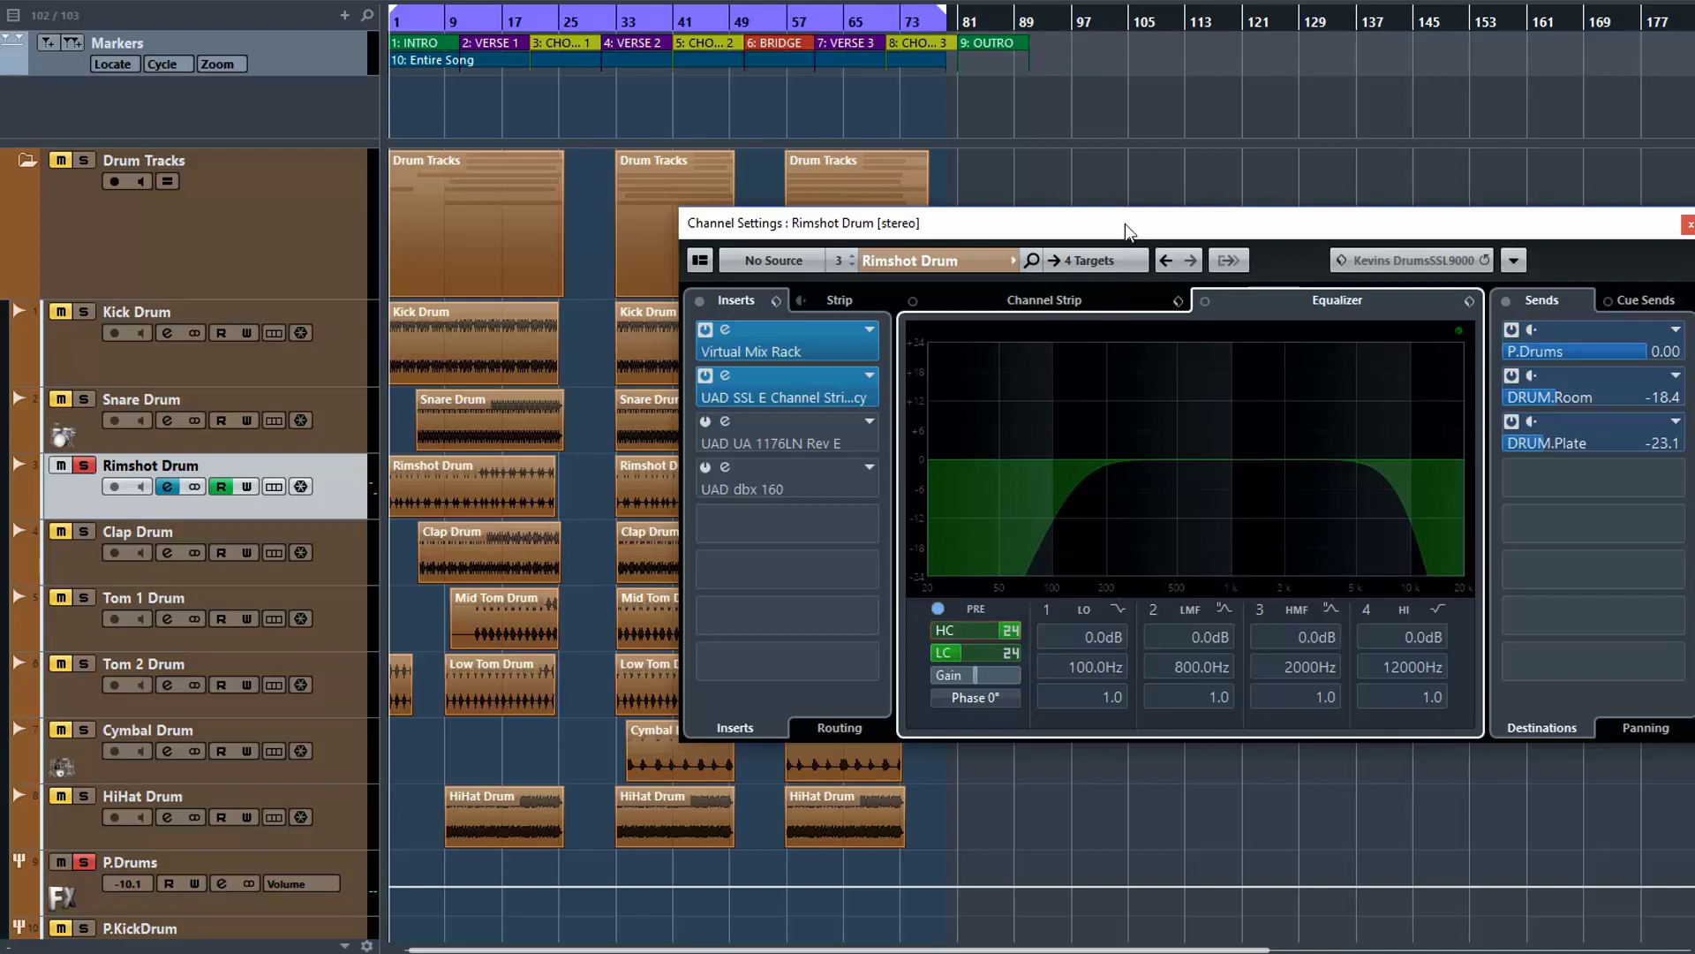
# - Reposition the Channel Settings window so that it covers less of the drum clips in the arrangement
pyautogui.moveTo(1128, 227); pyautogui.dragTo(1065, 321)
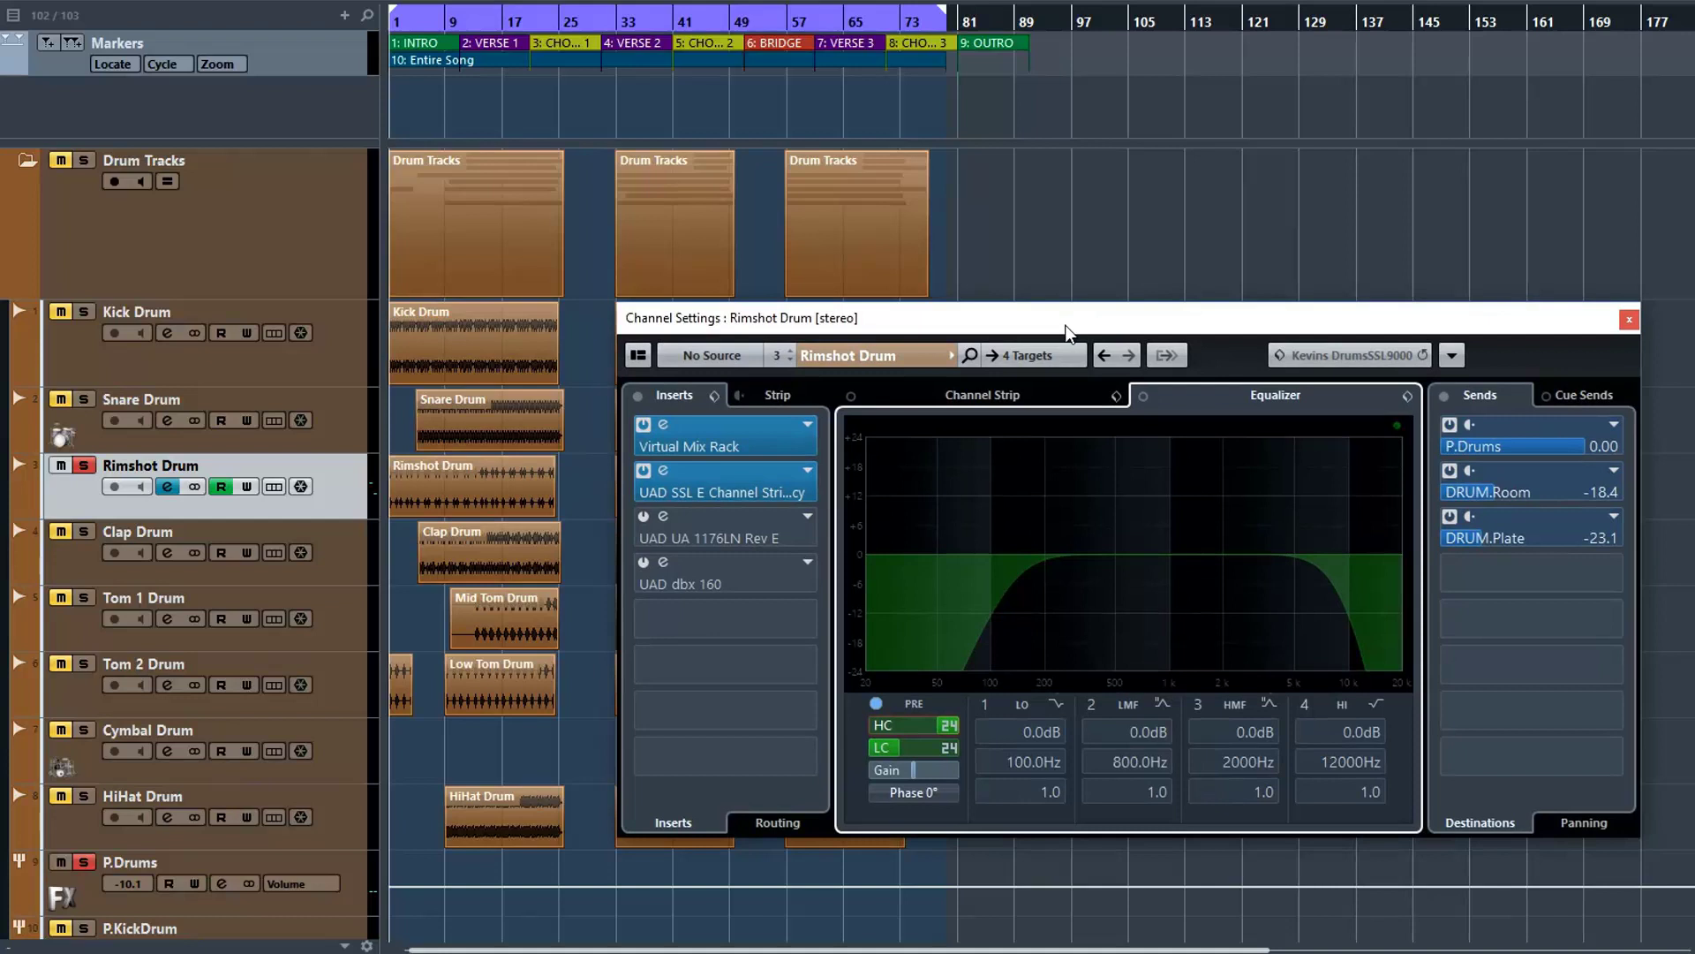
pyautogui.moveTo(1065, 325); pyautogui.dragTo(1185, 327)
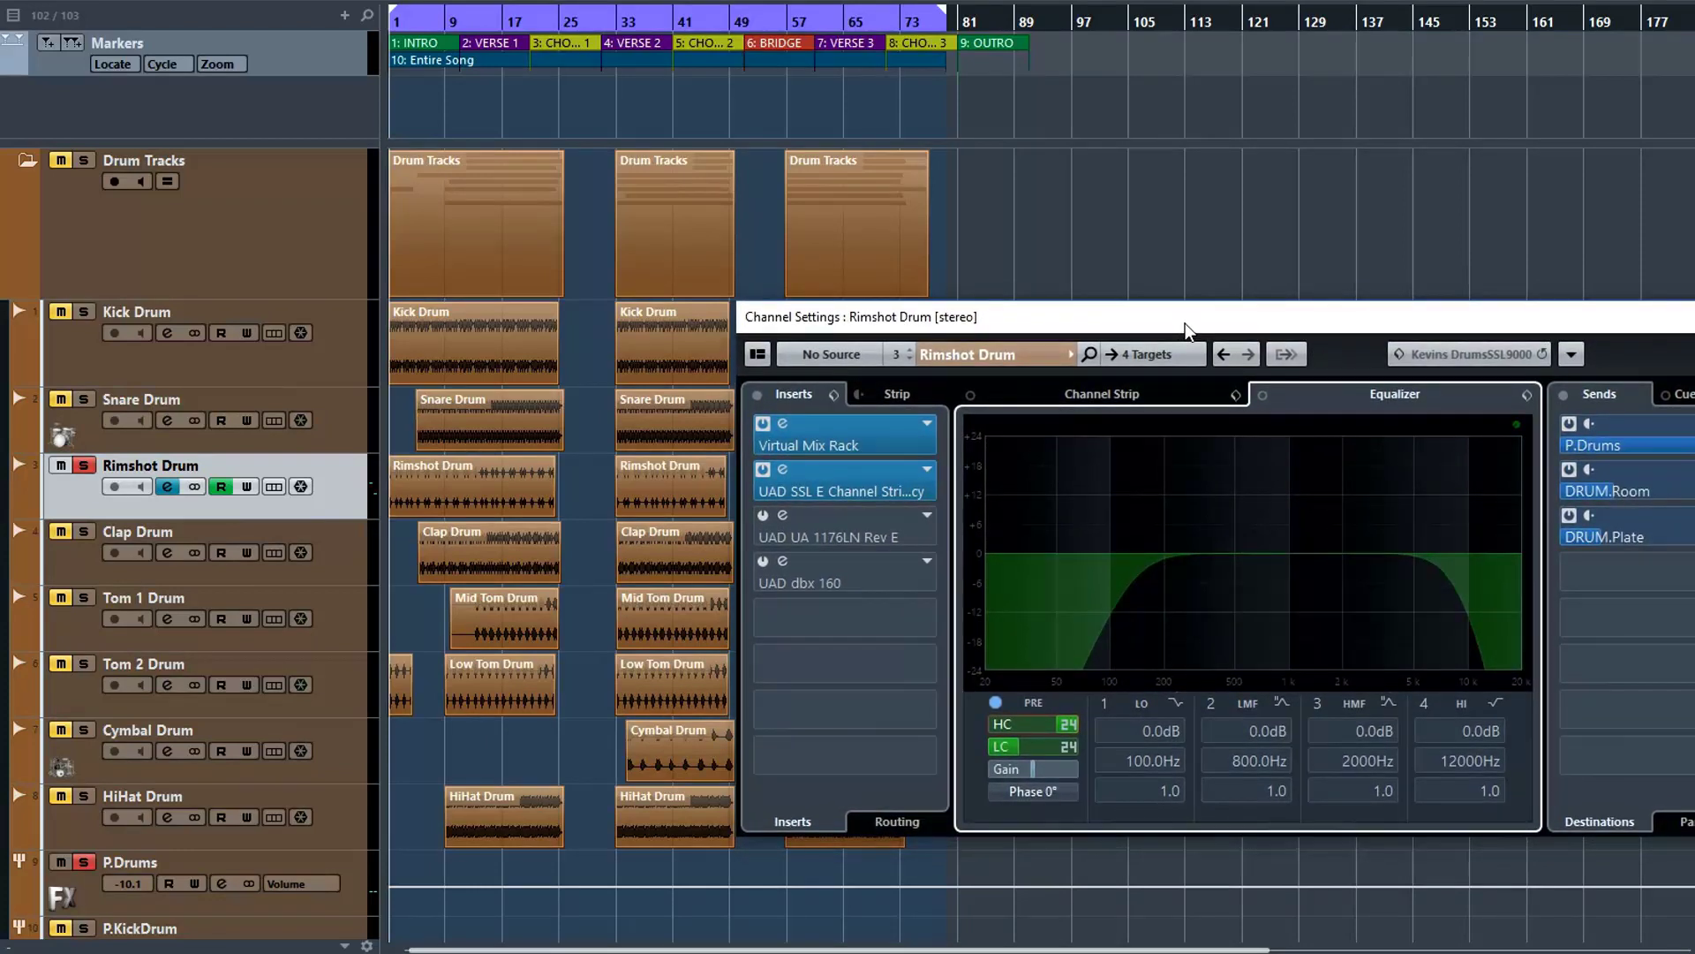